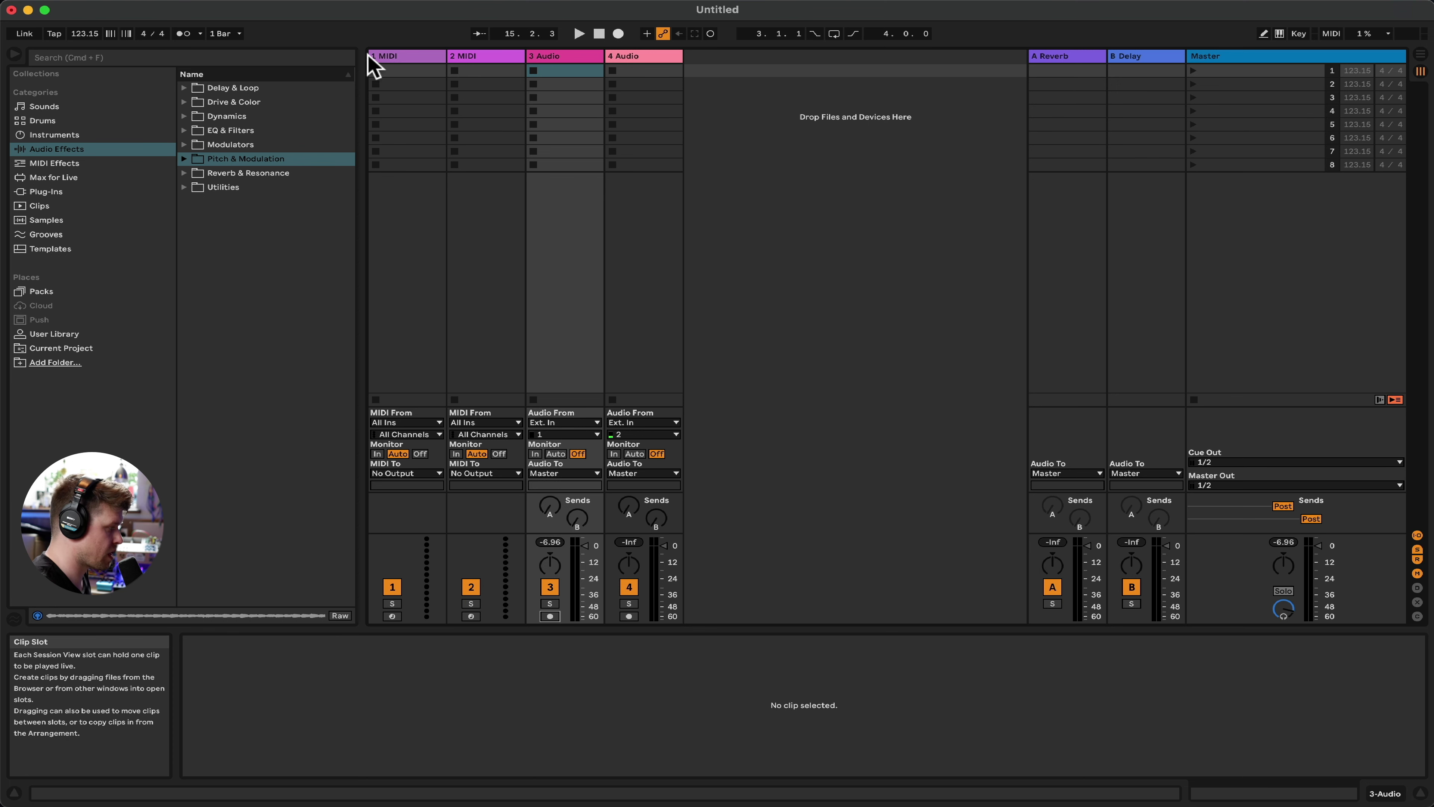
# Create an empty MIDI clip in track 1's first slot and enlarge the piano roll
pyautogui.doubleClick(410, 71)
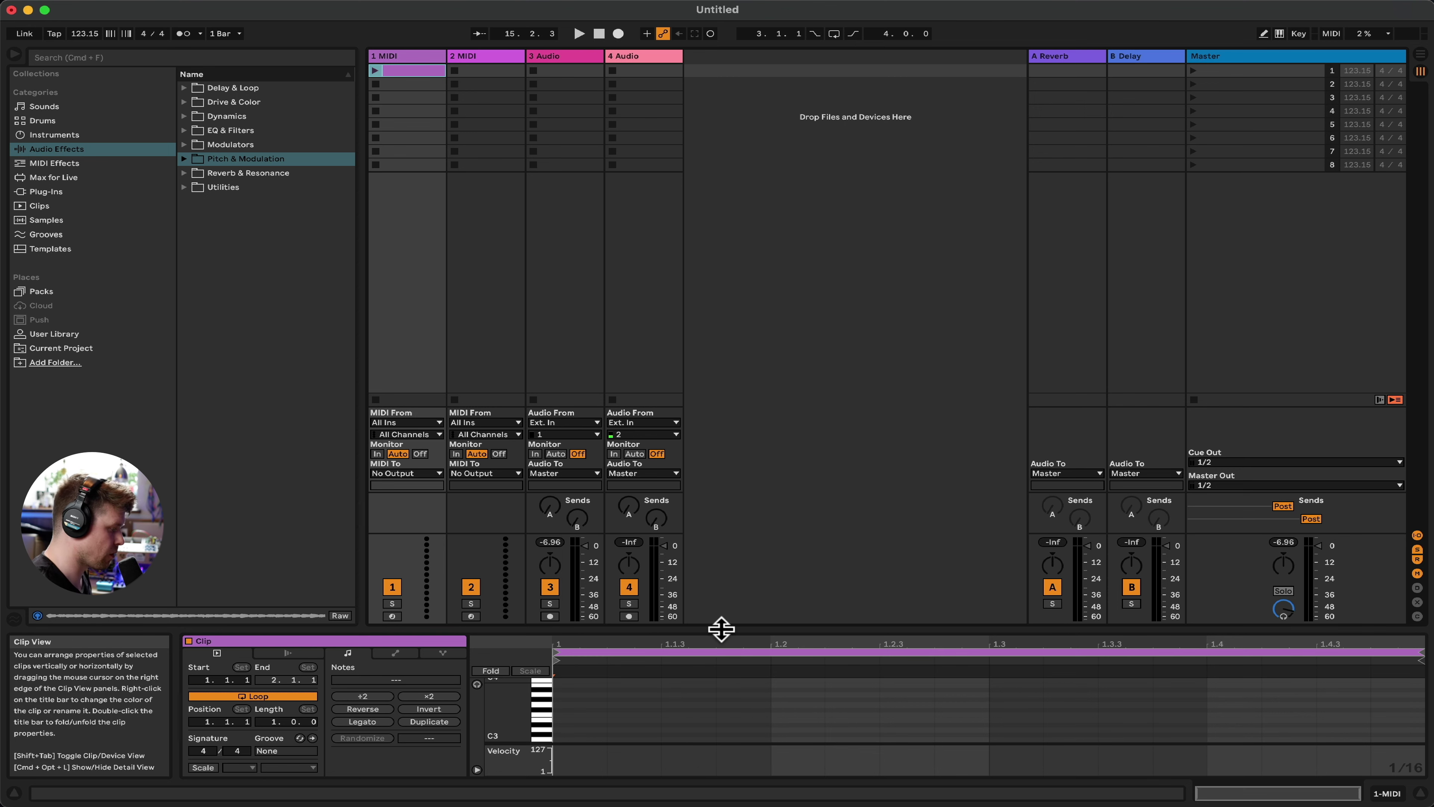
pyautogui.moveTo(720, 628); pyautogui.dragTo(702, 497)
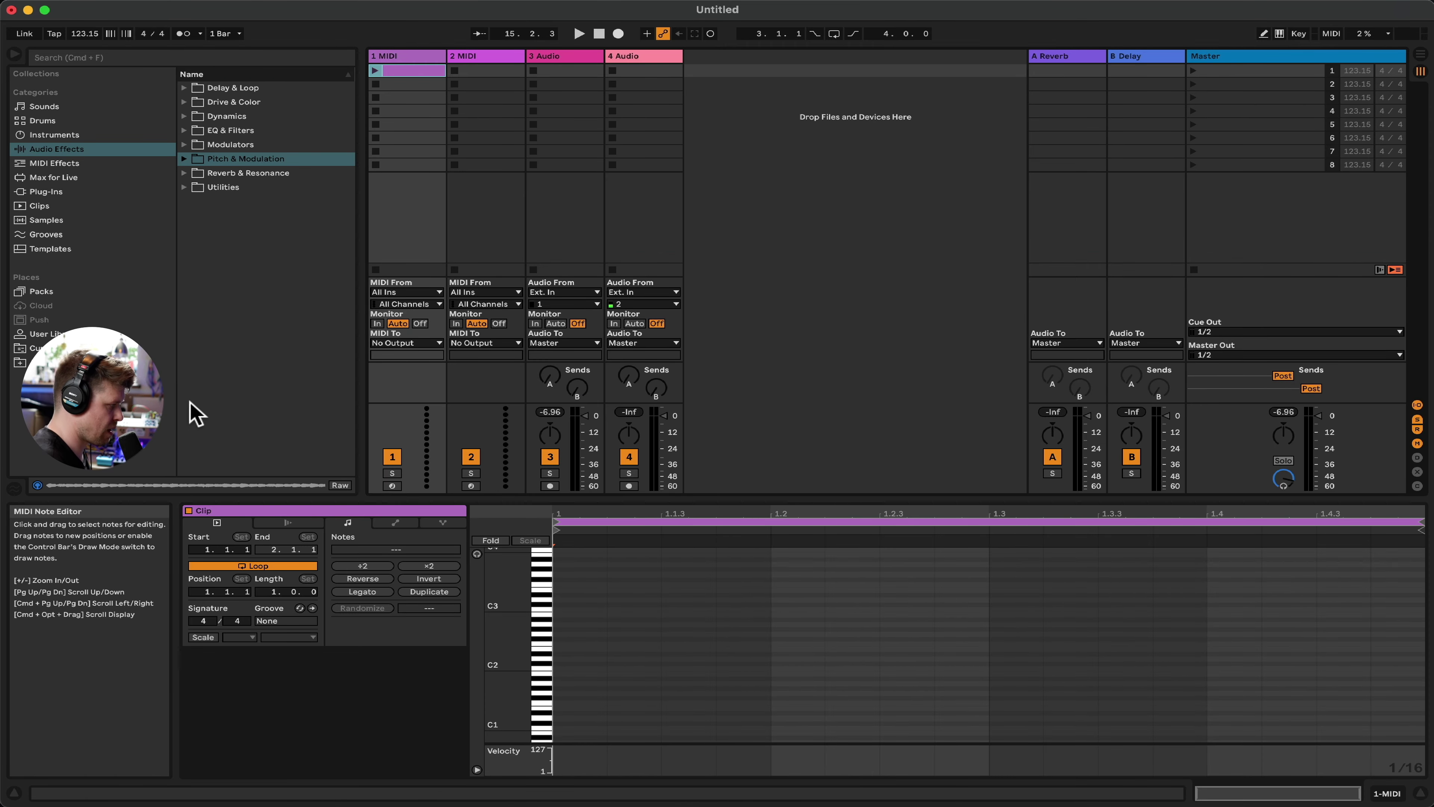
pyautogui.click(56, 136)
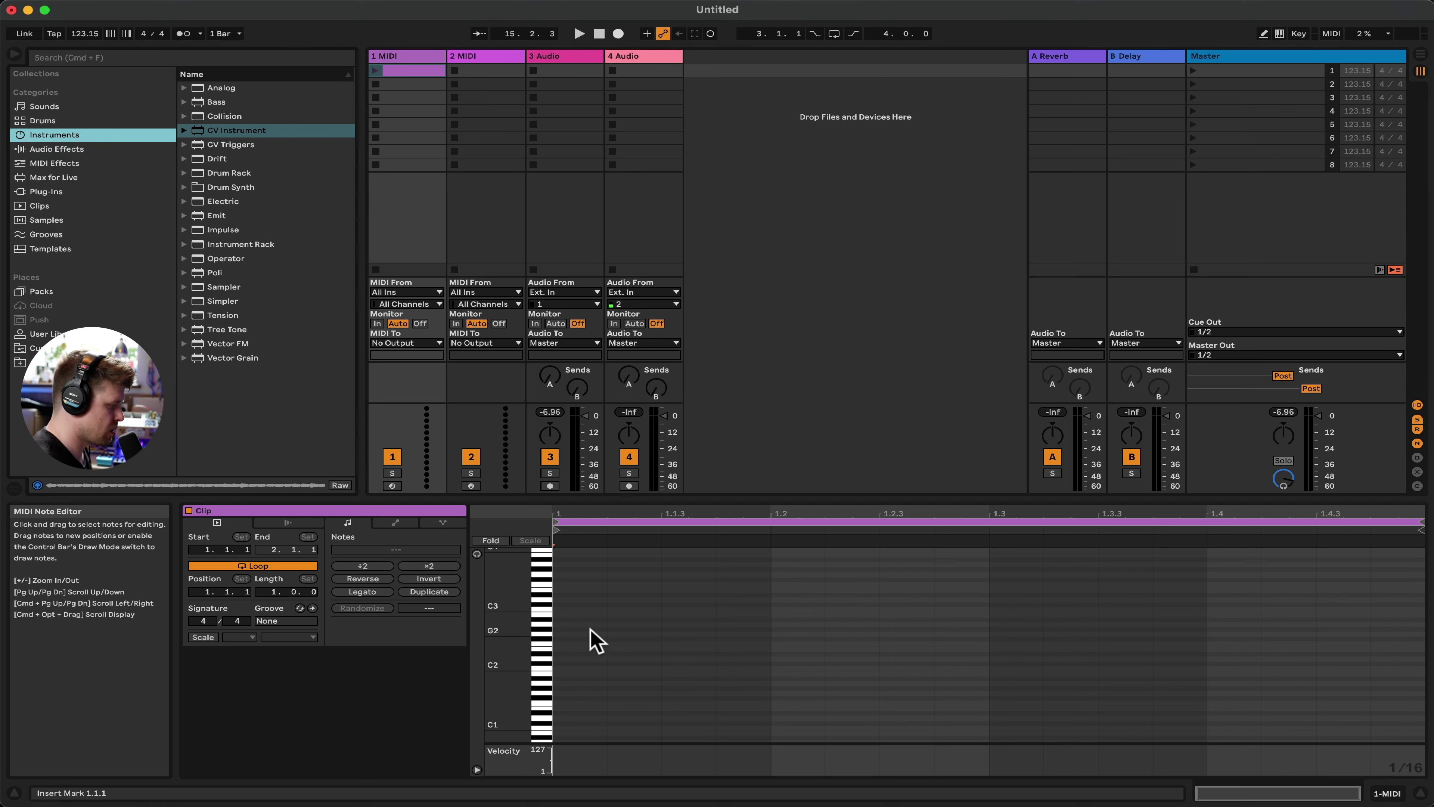
# Draw notes A2, G2, G2 and D3 on the four beats and play the clip
pyautogui.doubleClick(579, 624)
pyautogui.doubleClick(796, 633)
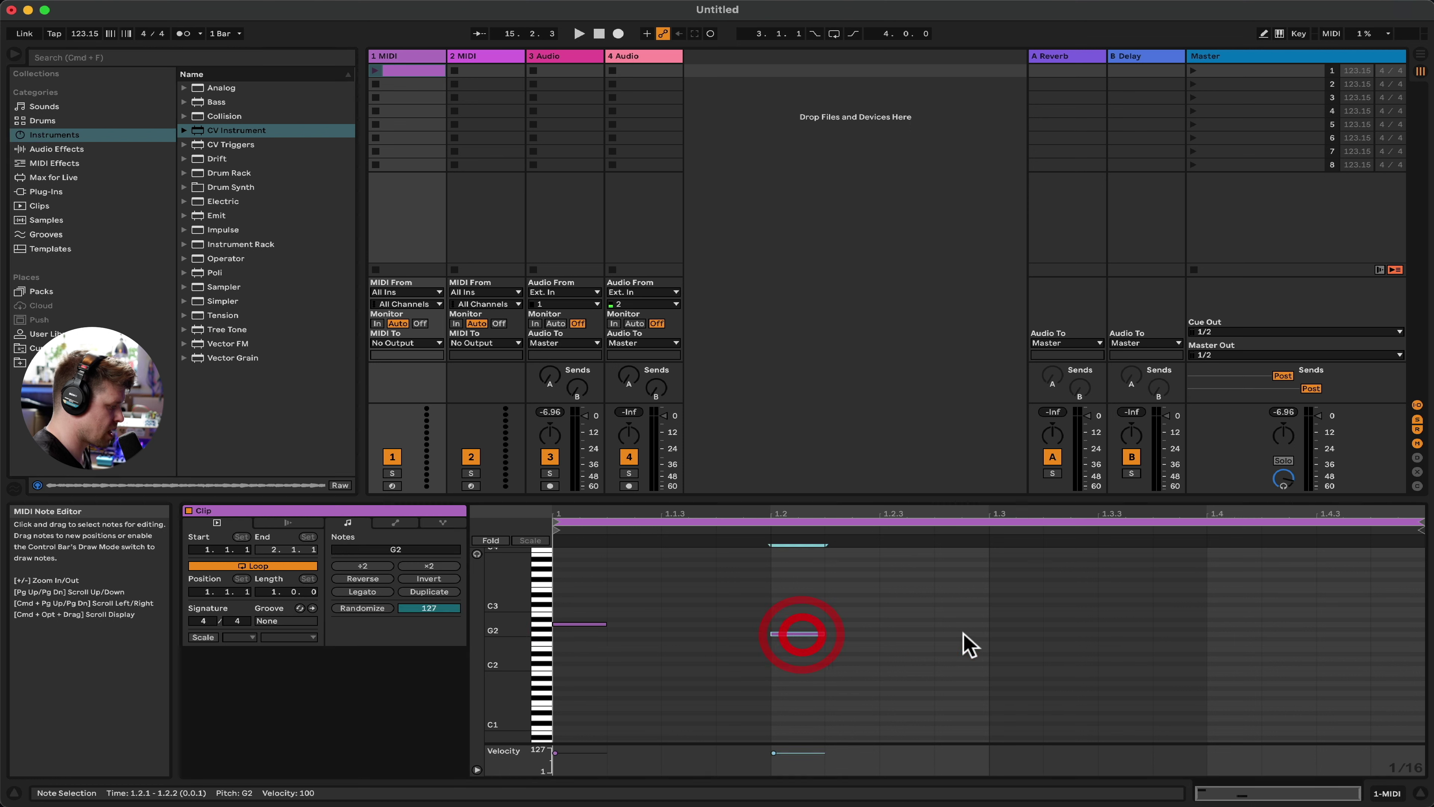
pyautogui.doubleClick(1029, 634)
pyautogui.doubleClick(1217, 599)
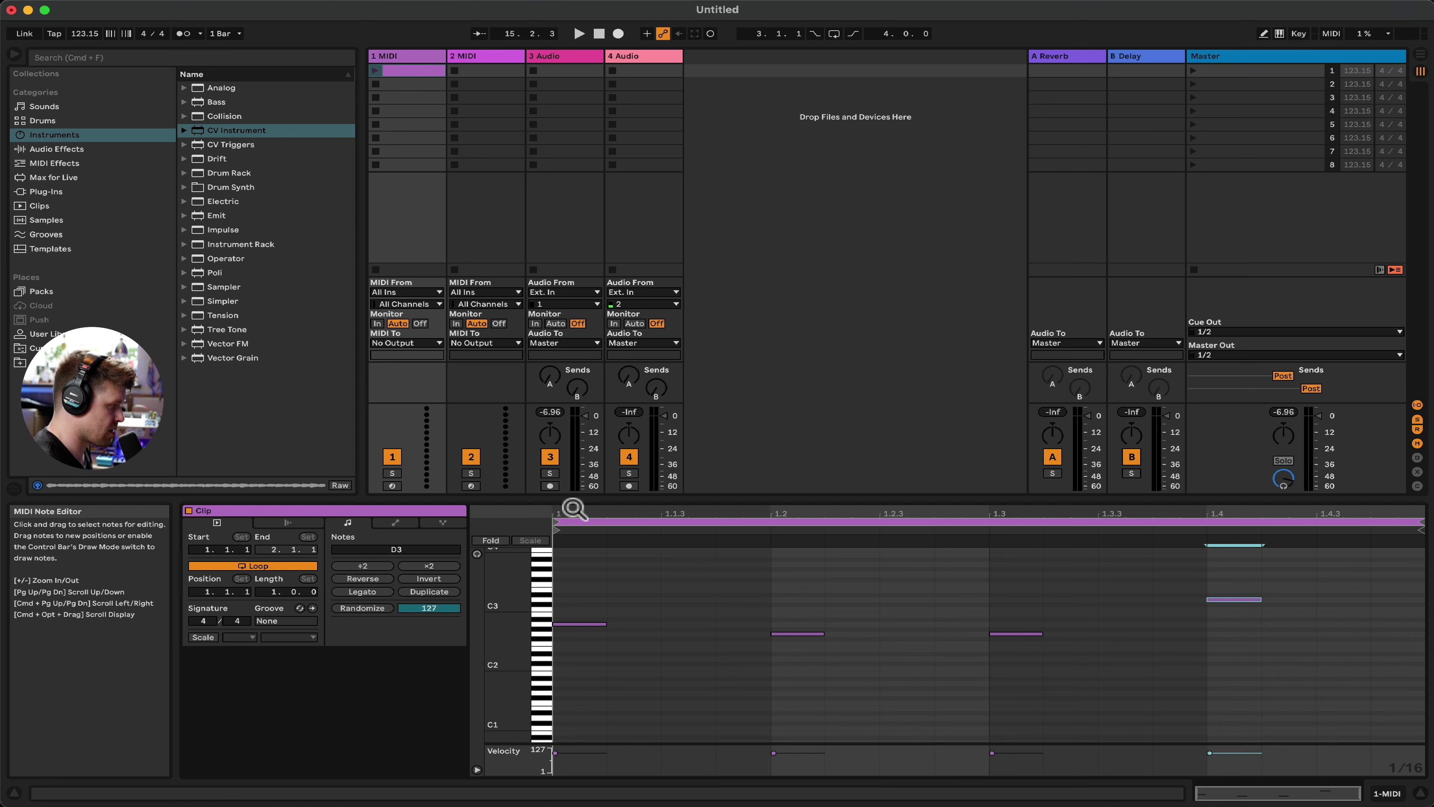
pyautogui.click(375, 71)
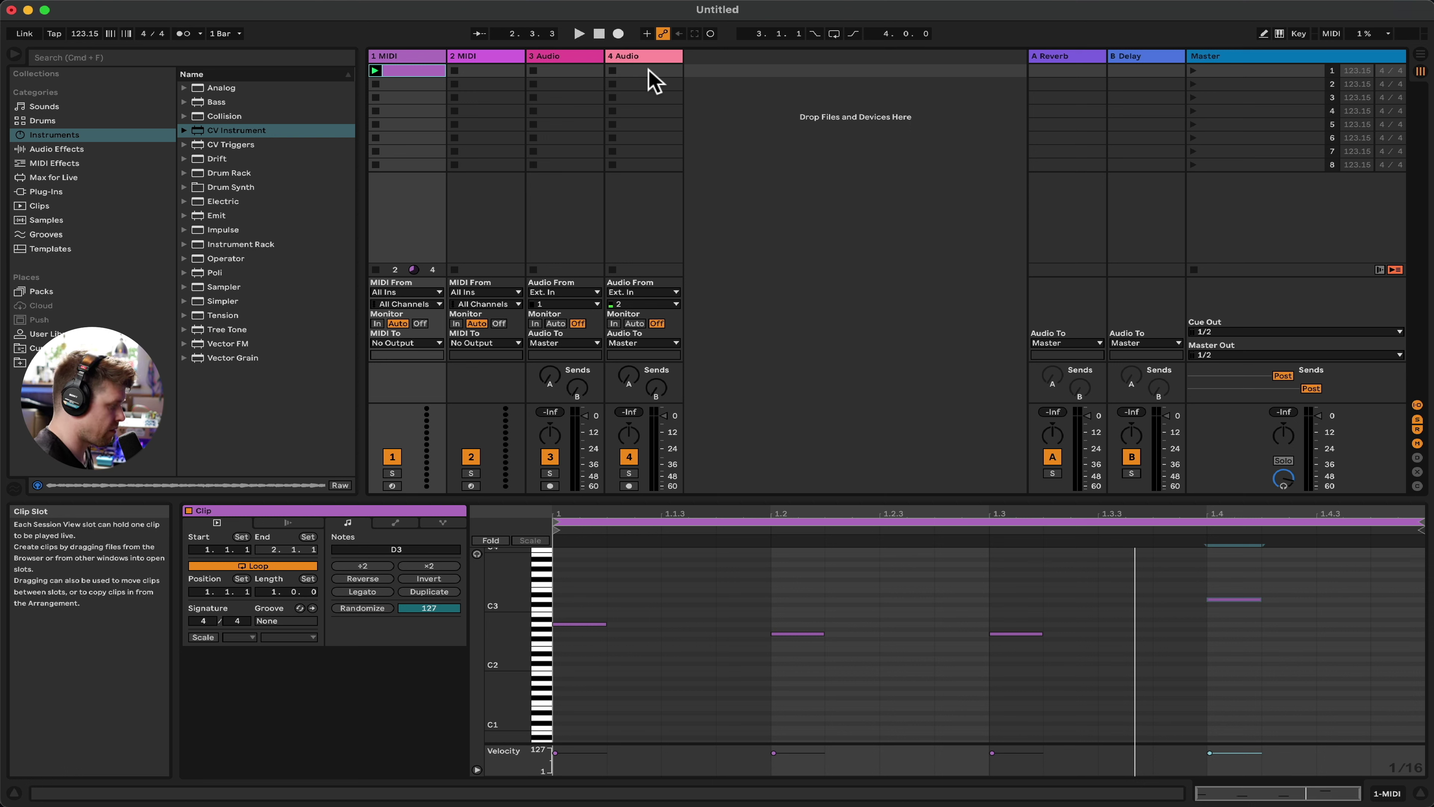
# Audition the Acid Meltdown - C3 sample from the Samples library in track 4's first slot
pyautogui.click(54, 219)
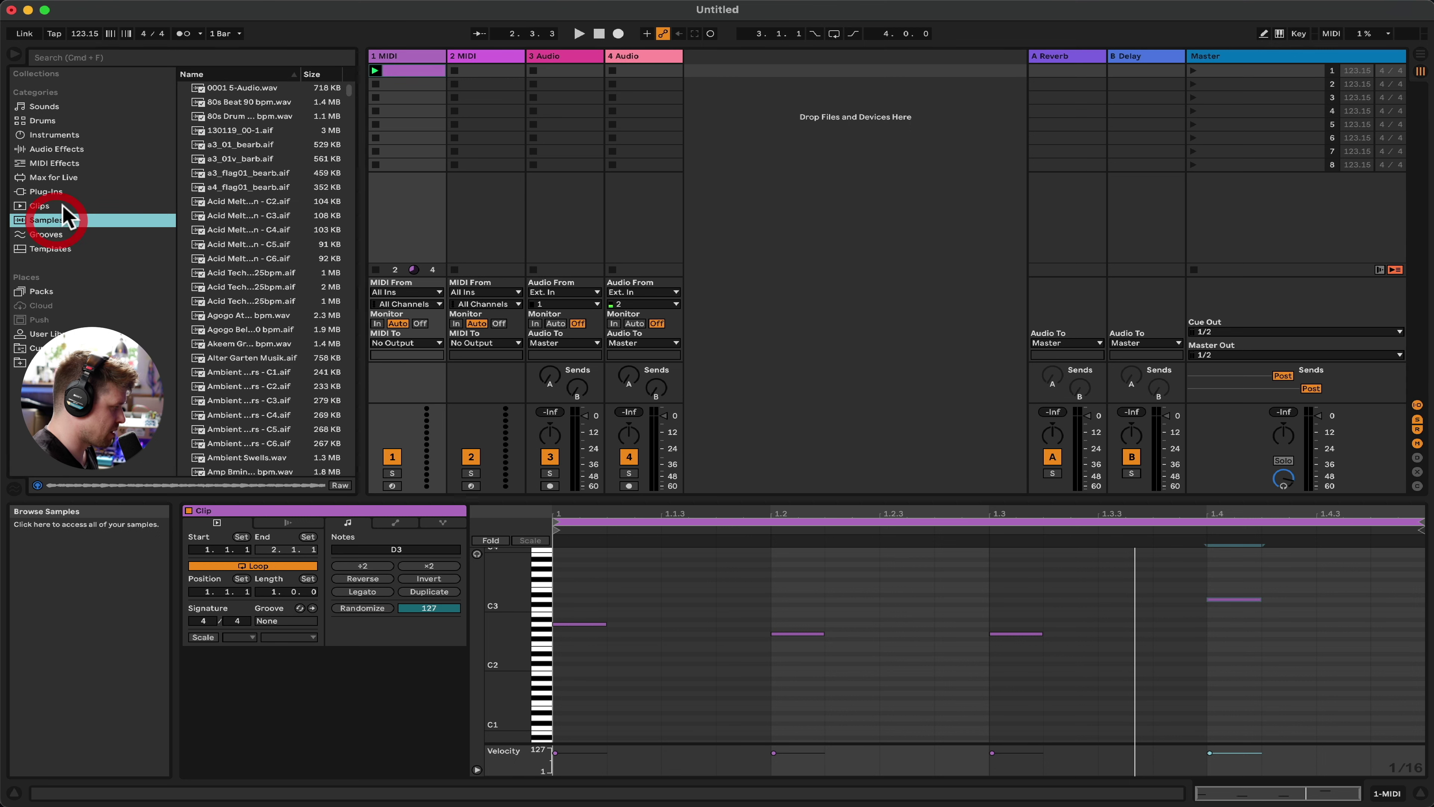
pyautogui.click(247, 217)
pyautogui.moveTo(247, 217); pyautogui.dragTo(644, 74)
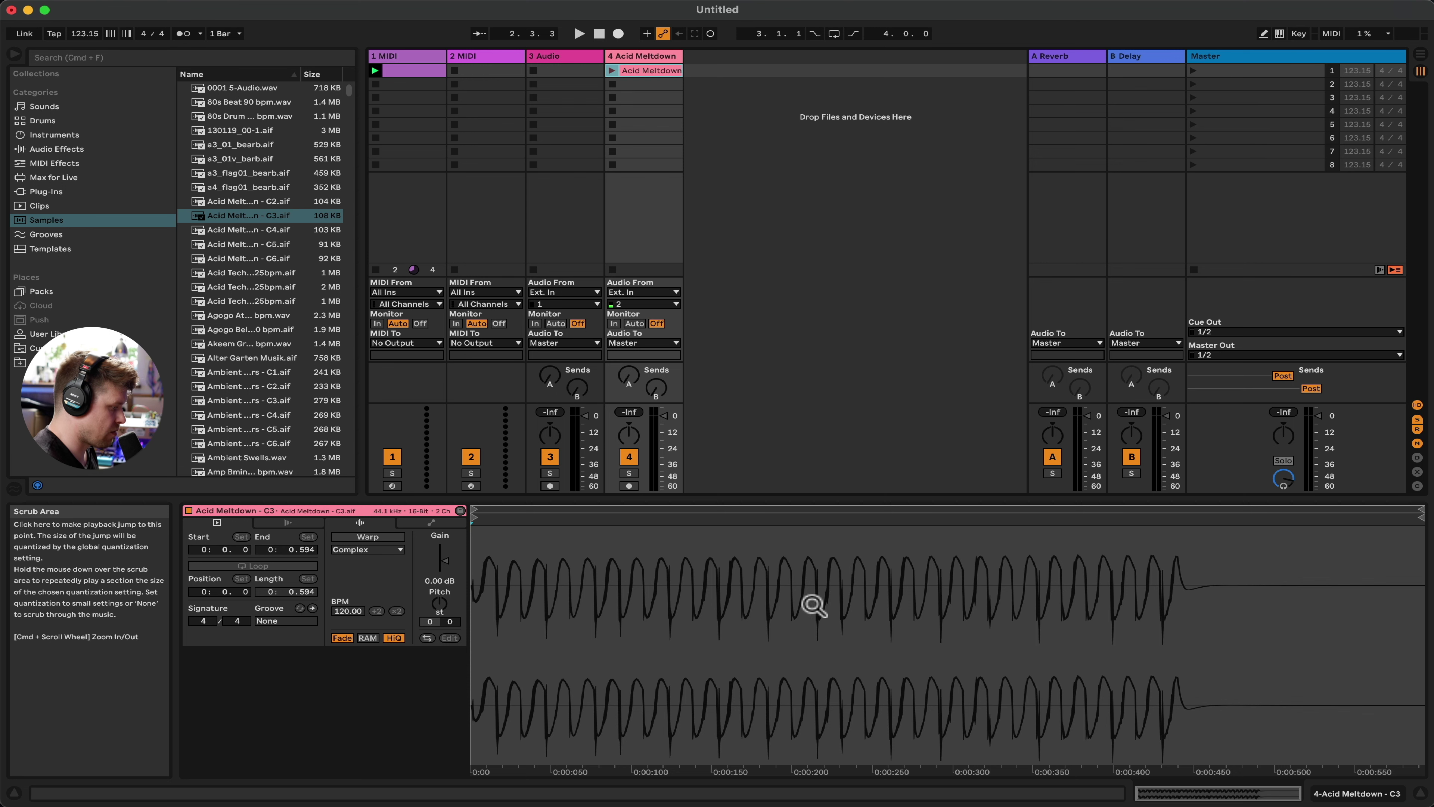
pyautogui.click(612, 70)
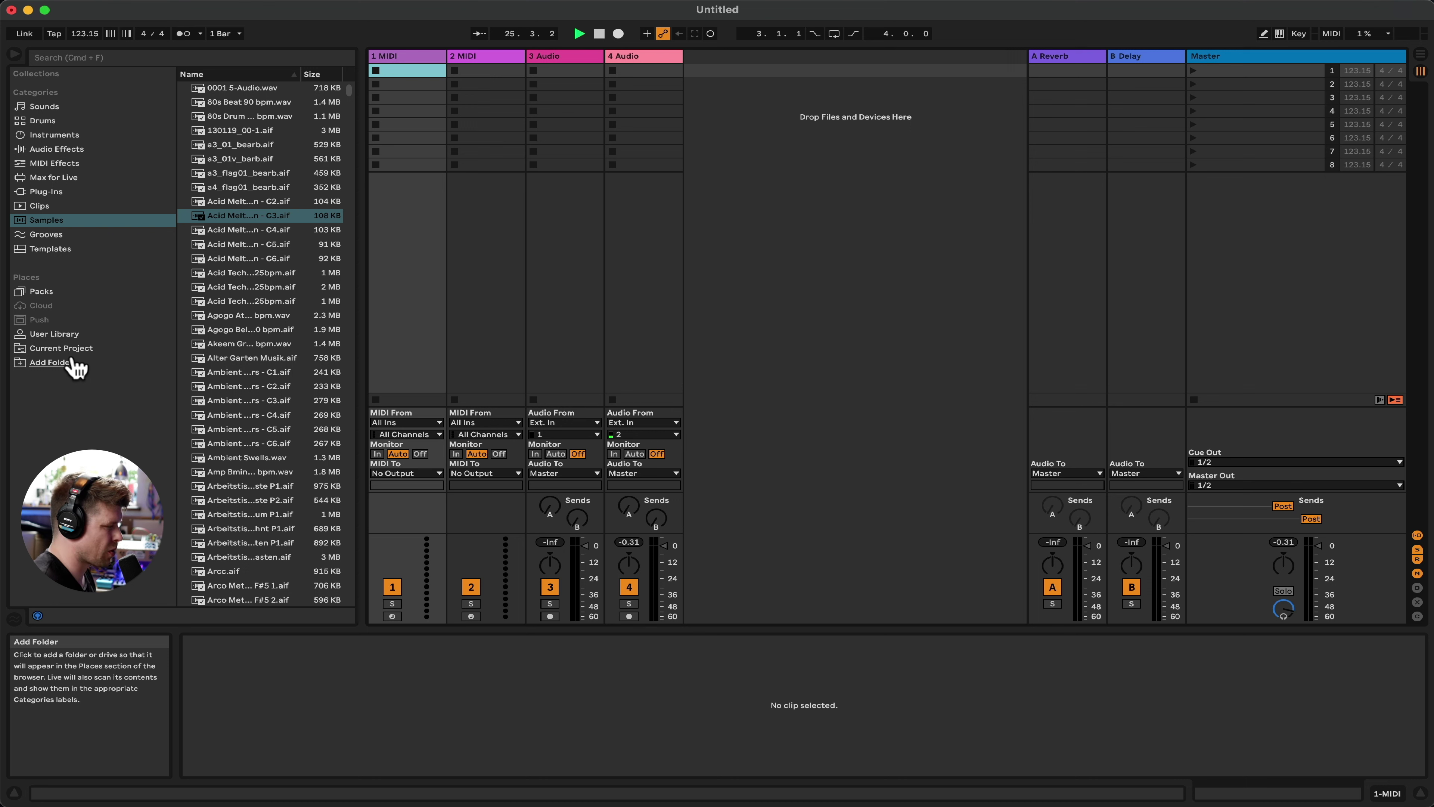
# Add the Desktop folder Push Patterns Free Sample Pack to Places and show its CL_ samples
pyautogui.click(51, 364)
pyautogui.click(647, 215)
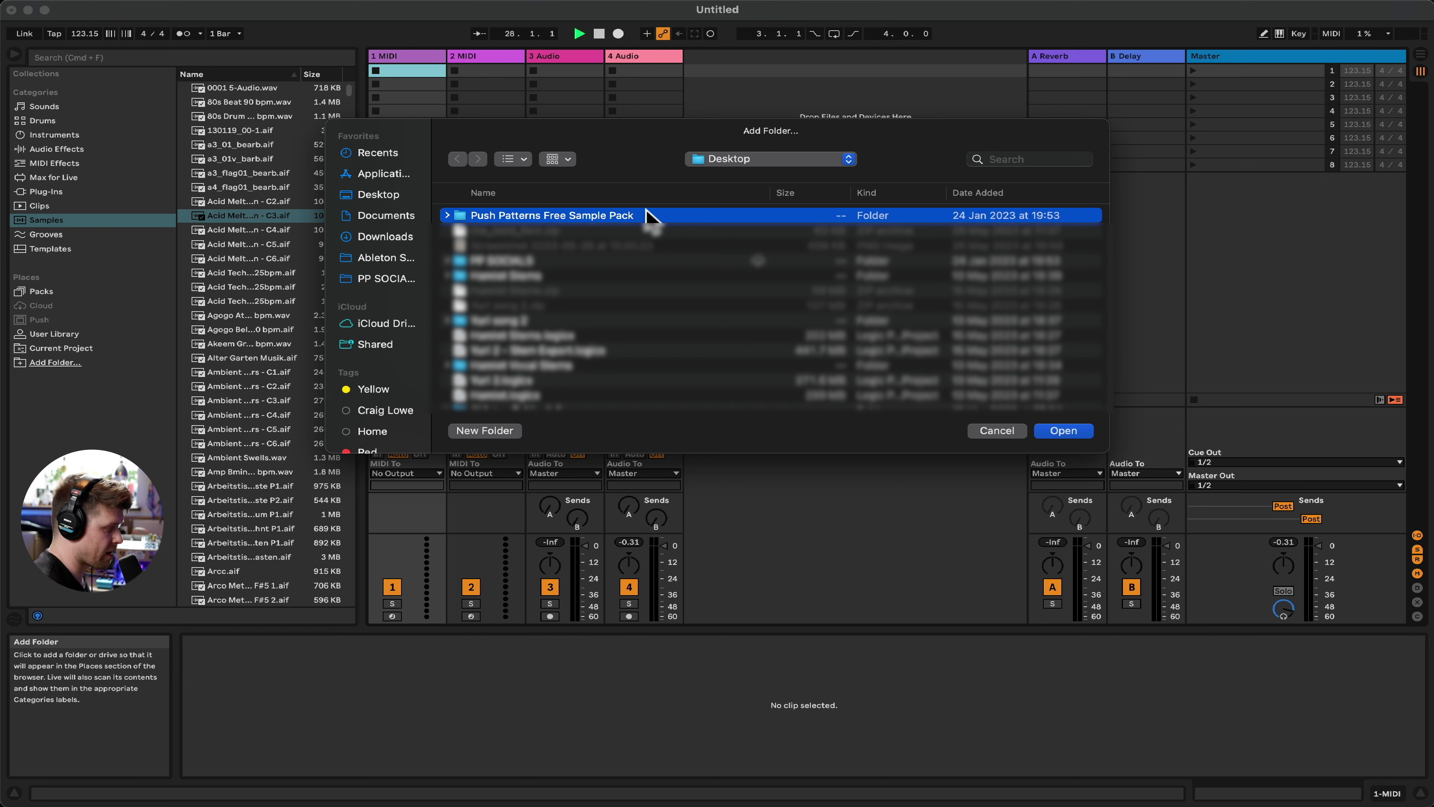
pyautogui.click(1064, 431)
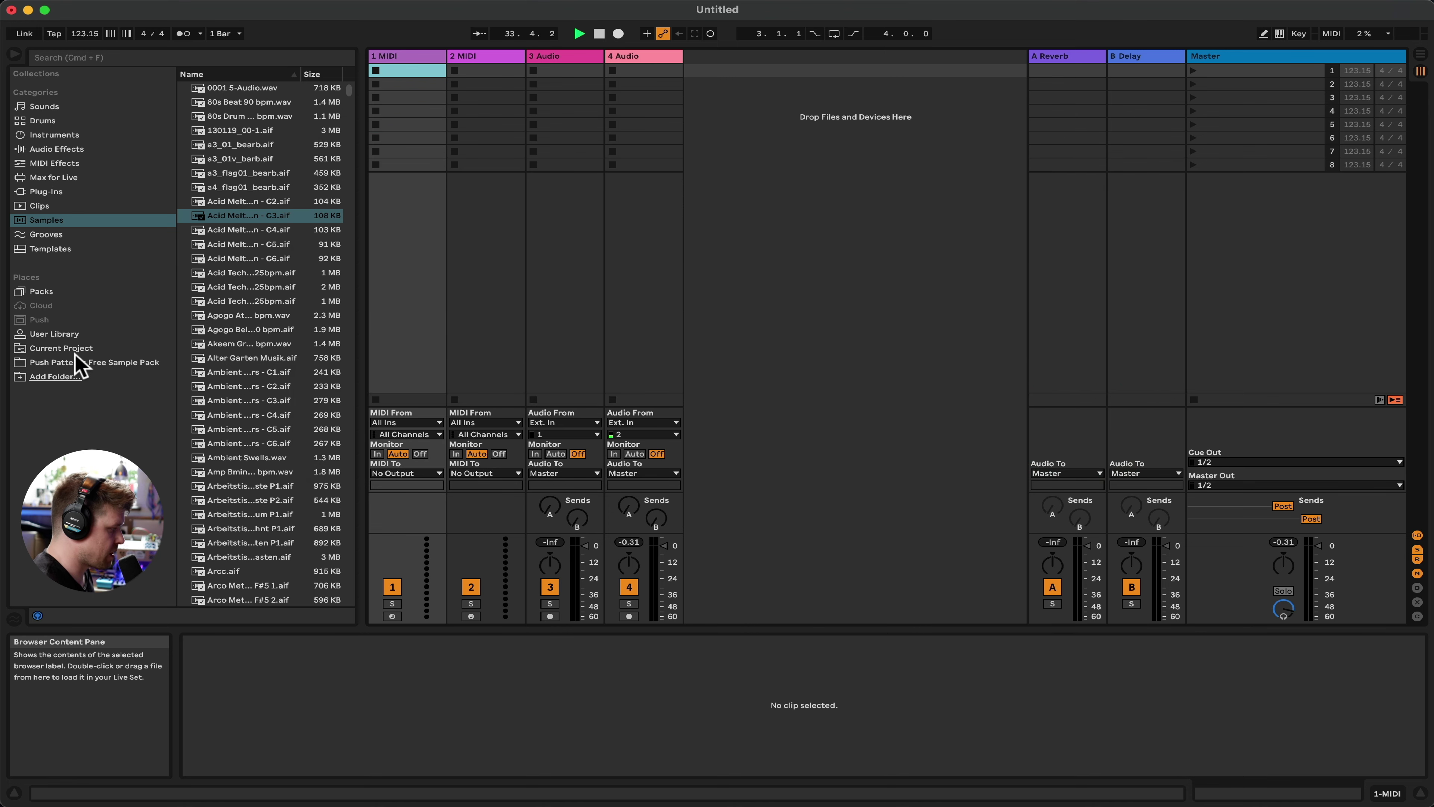
pyautogui.click(85, 363)
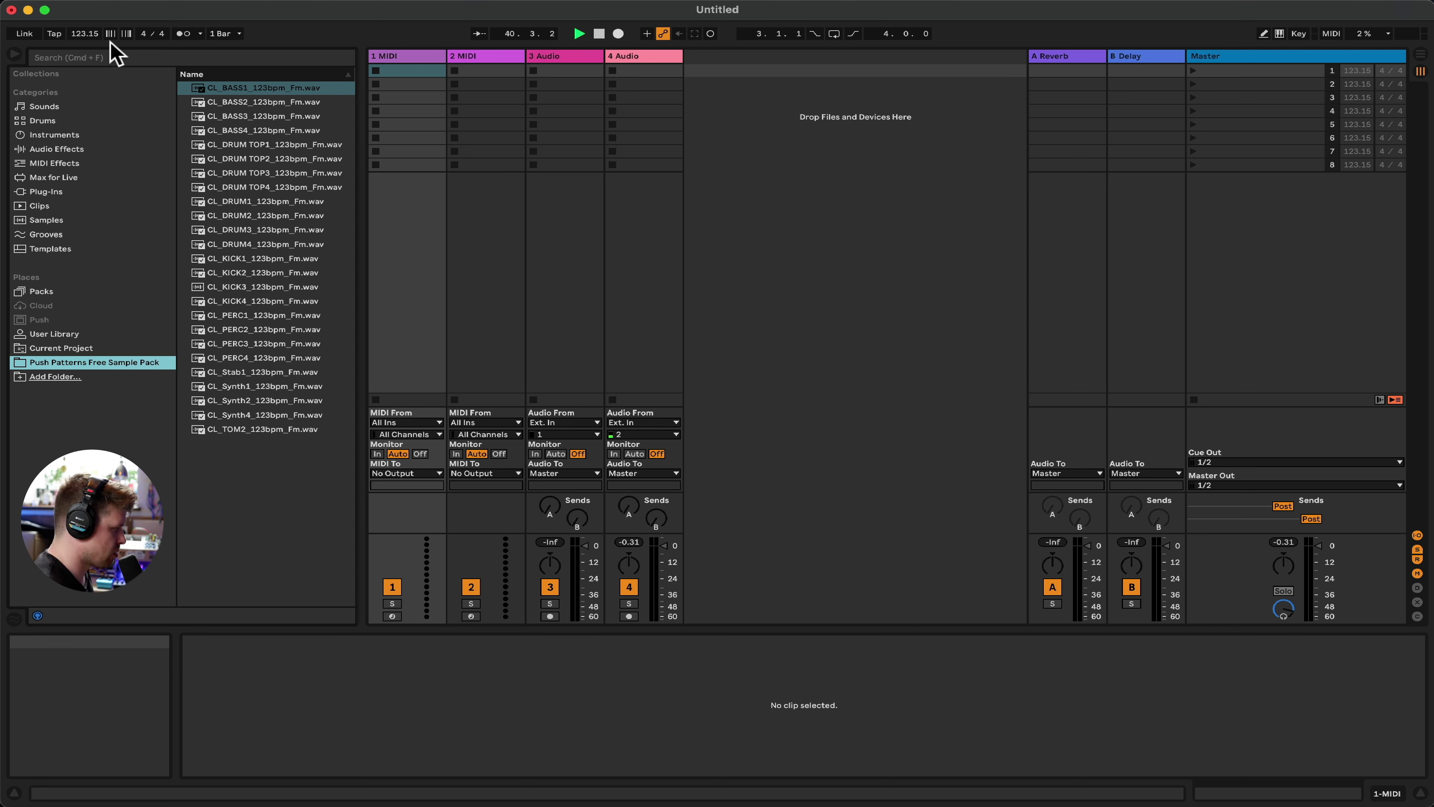
# Set the project tempo to 123 BPM
pyautogui.click(83, 38)
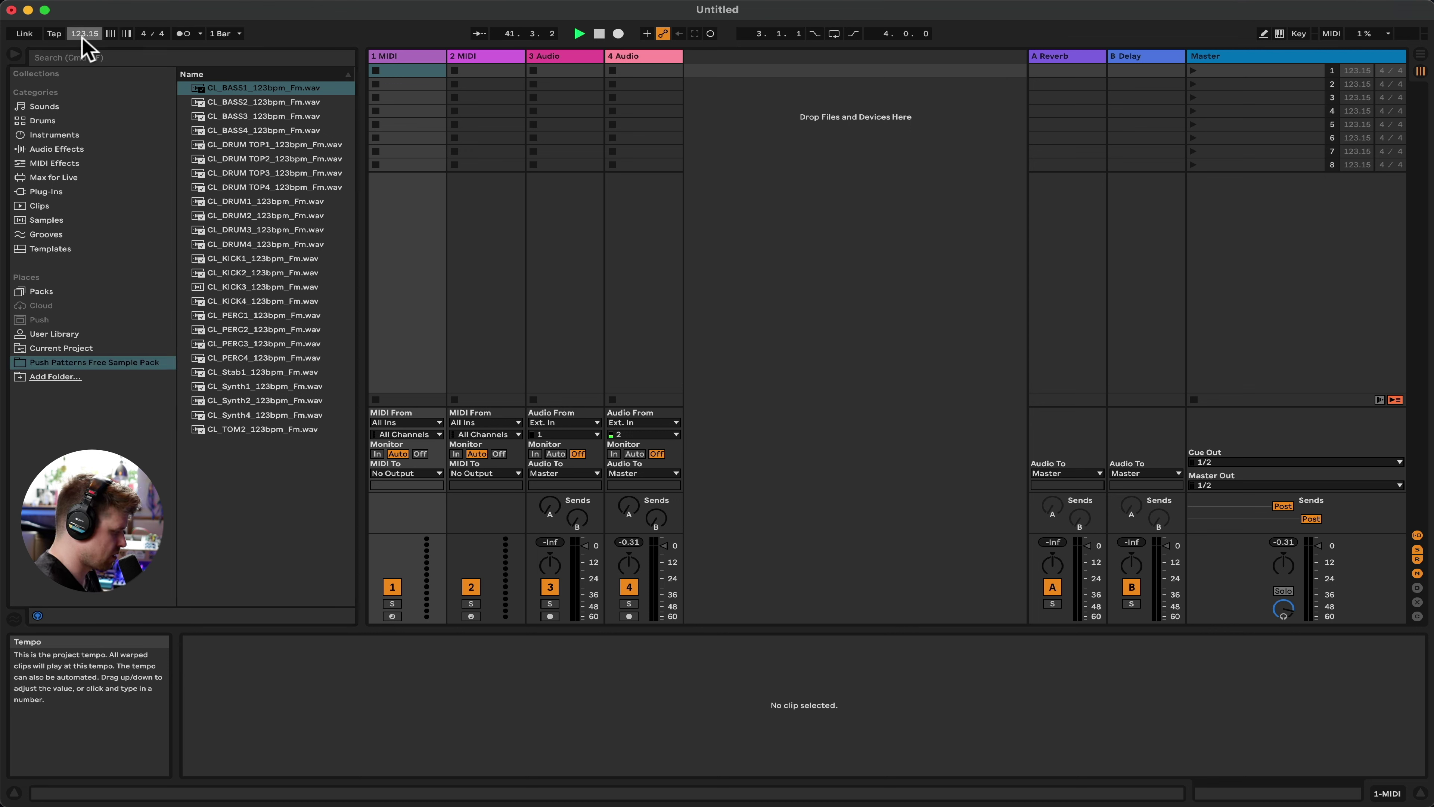
pyautogui.write('123')
pyautogui.press('Return')
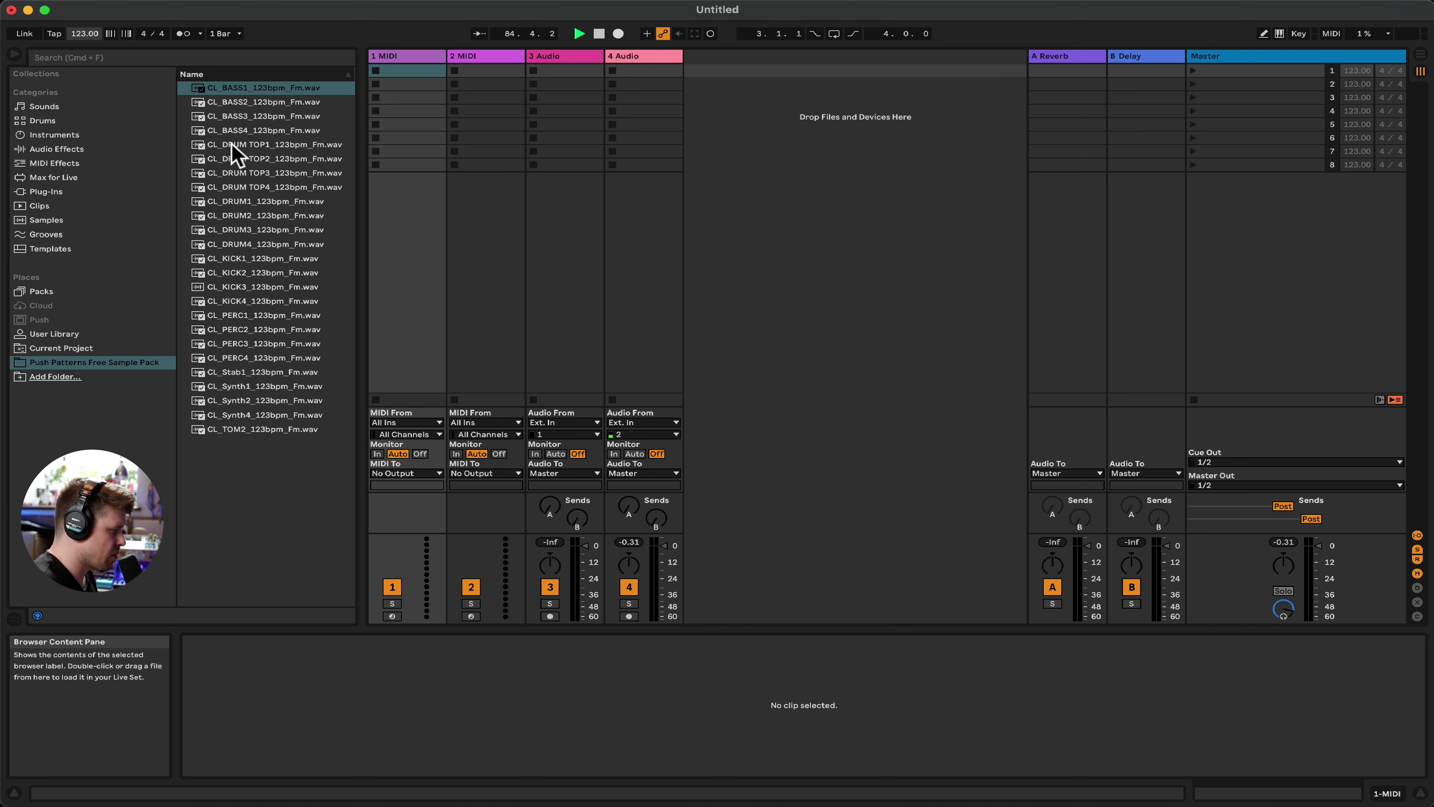
# Put CL_DRUM TOP1 in track 4's first slot and play it from the start
pyautogui.moveTo(232, 146); pyautogui.dragTo(656, 79)
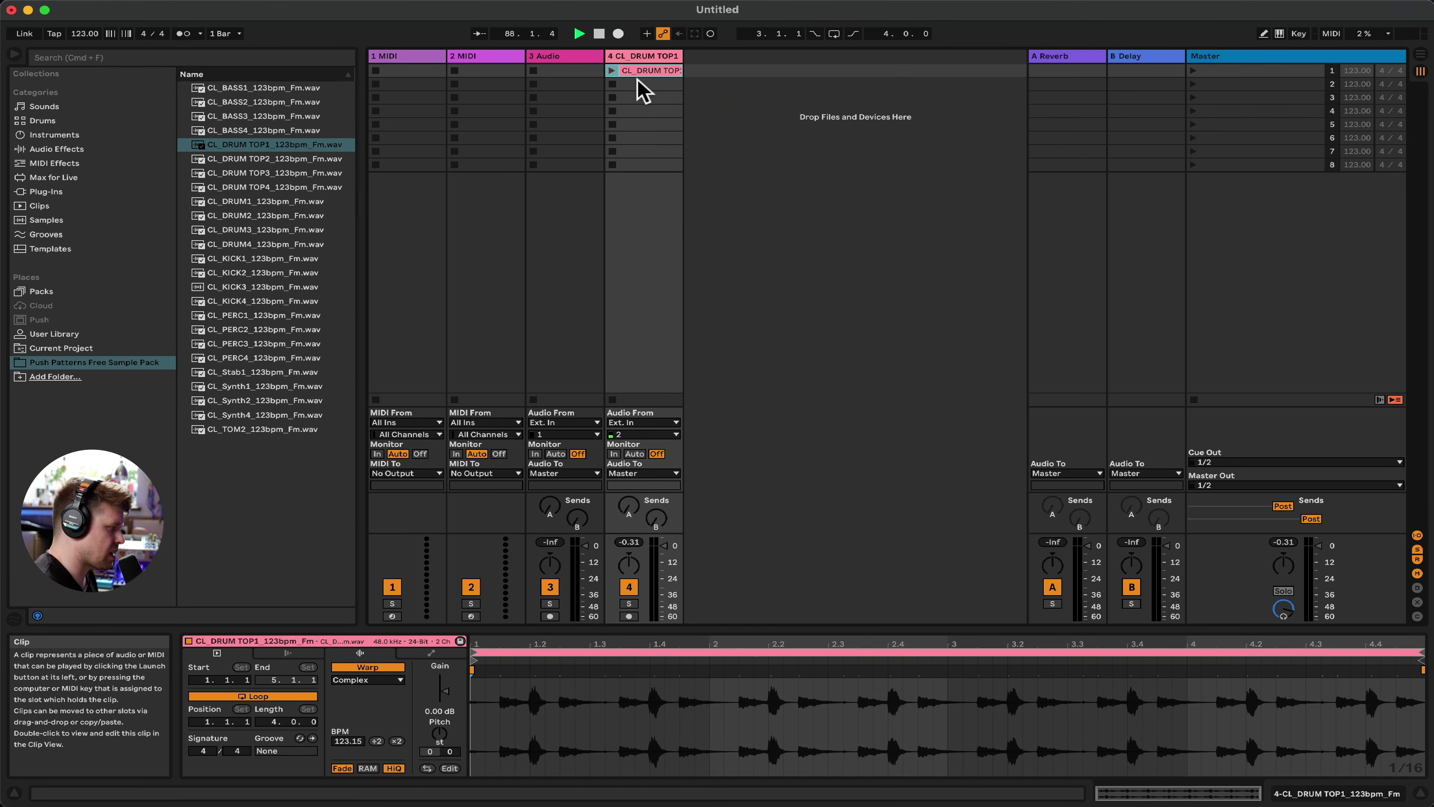
pyautogui.press('space')
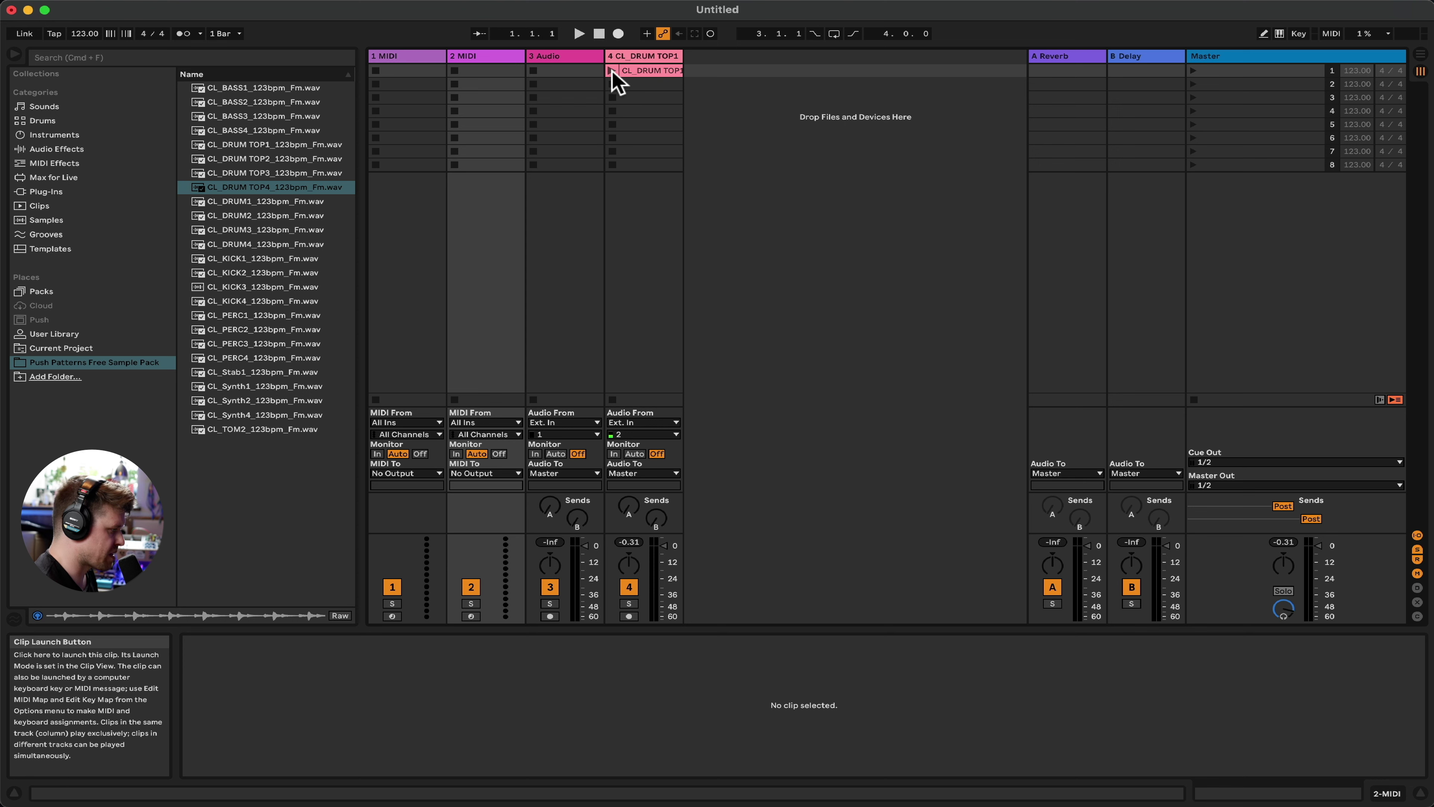
pyautogui.click(612, 71)
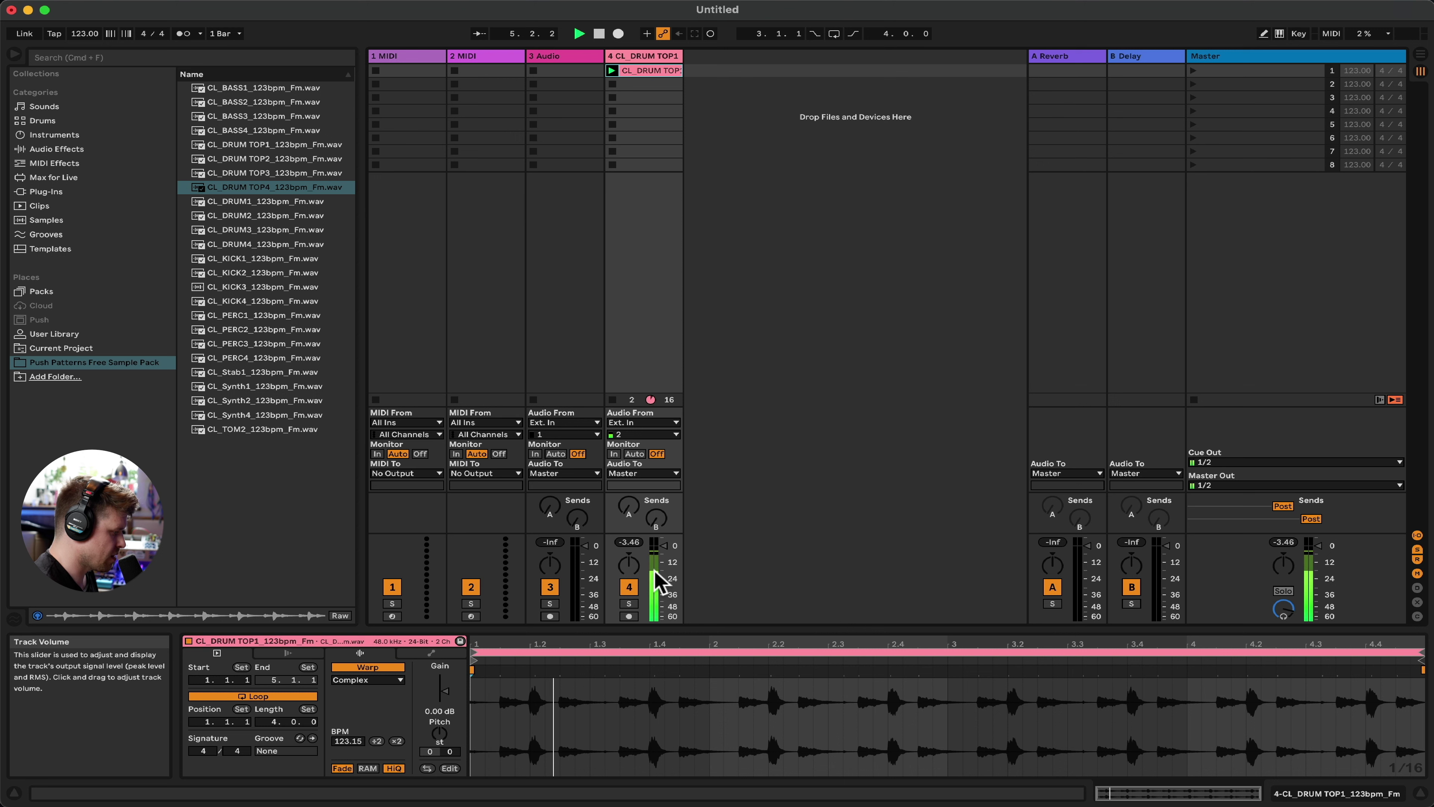
# Lower track 4 to -3.46 dB and turn up its Reverb and Delay sends
pyautogui.moveTo(667, 548); pyautogui.dragTo(664, 545)
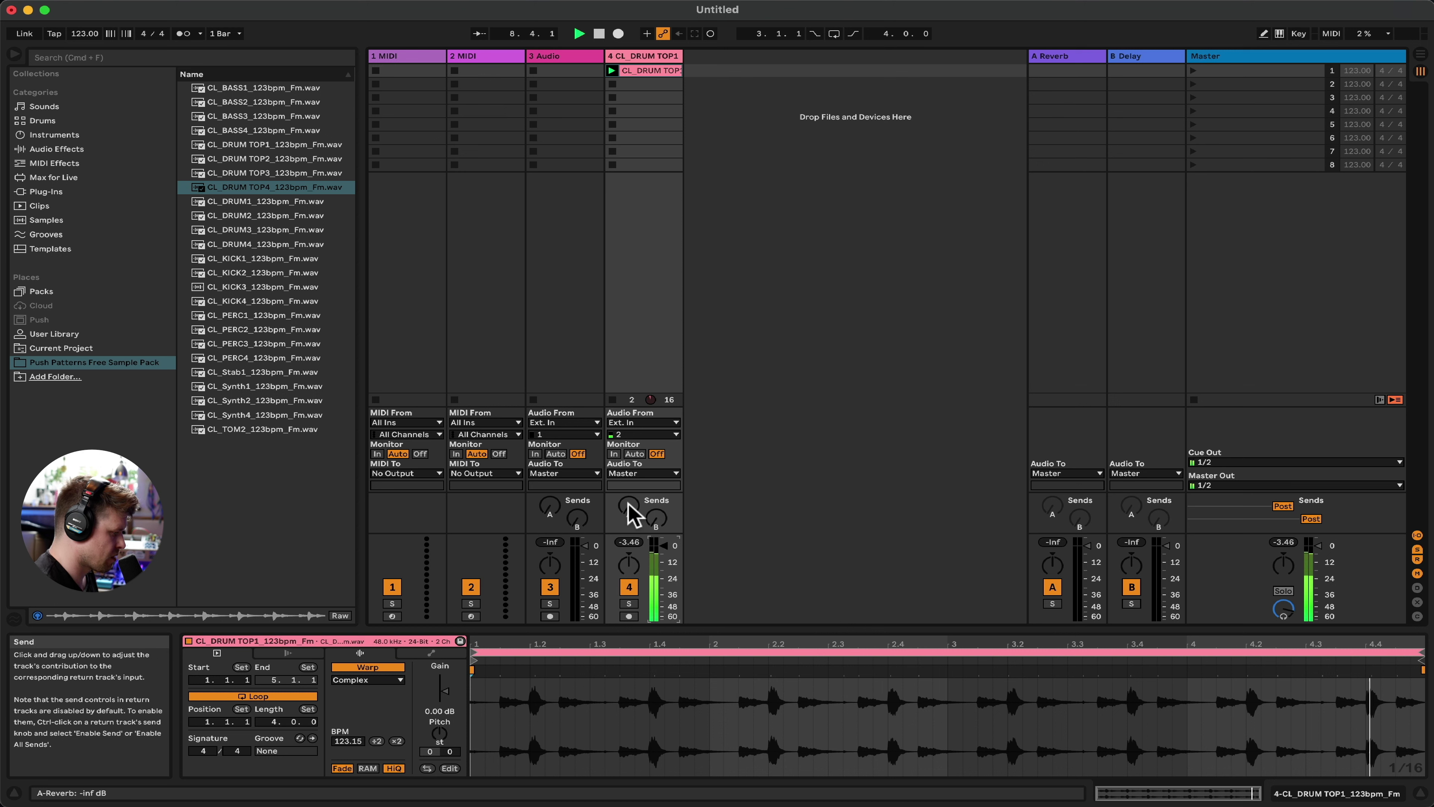
pyautogui.moveTo(629, 509); pyautogui.dragTo(632, 500)
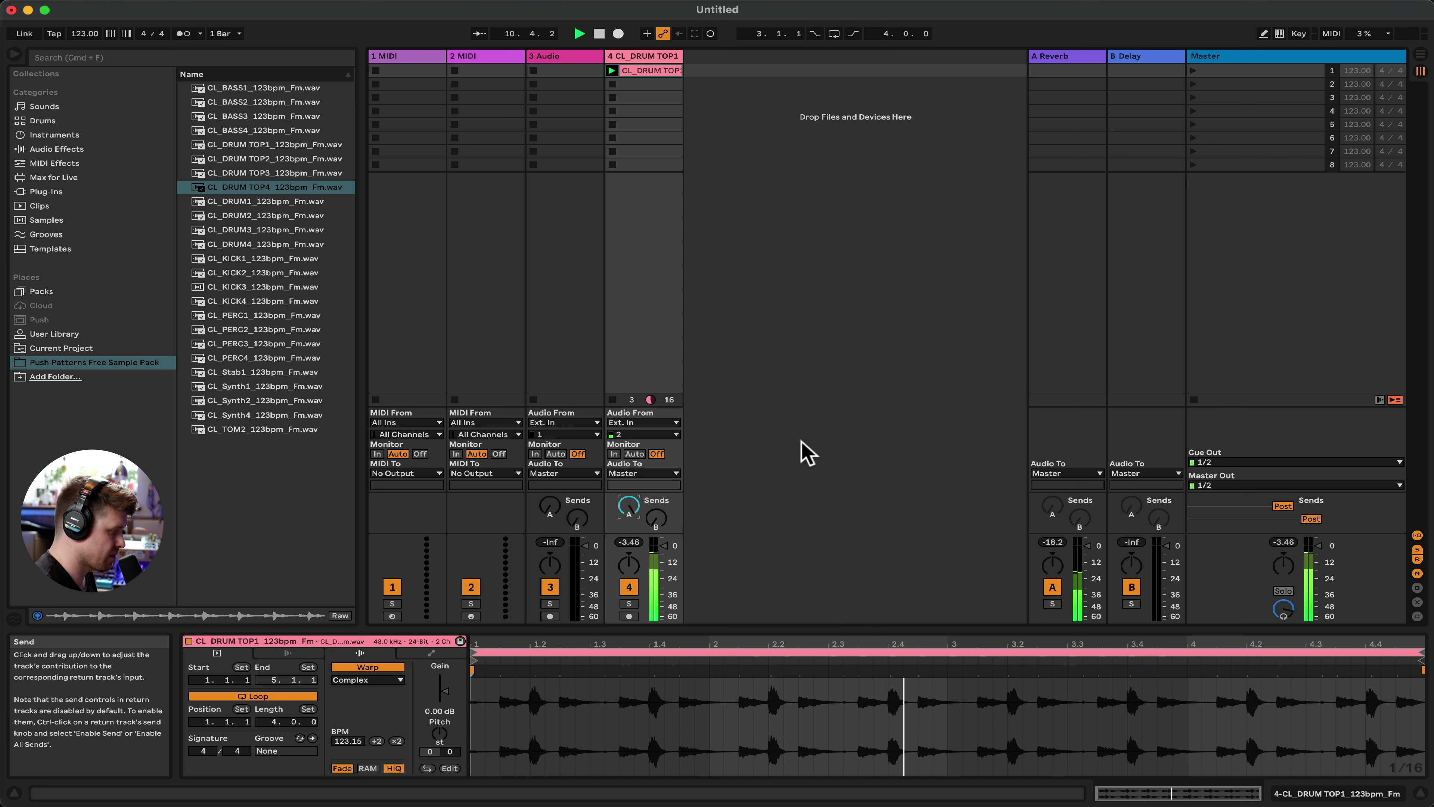
pyautogui.moveTo(629, 510); pyautogui.dragTo(629, 505)
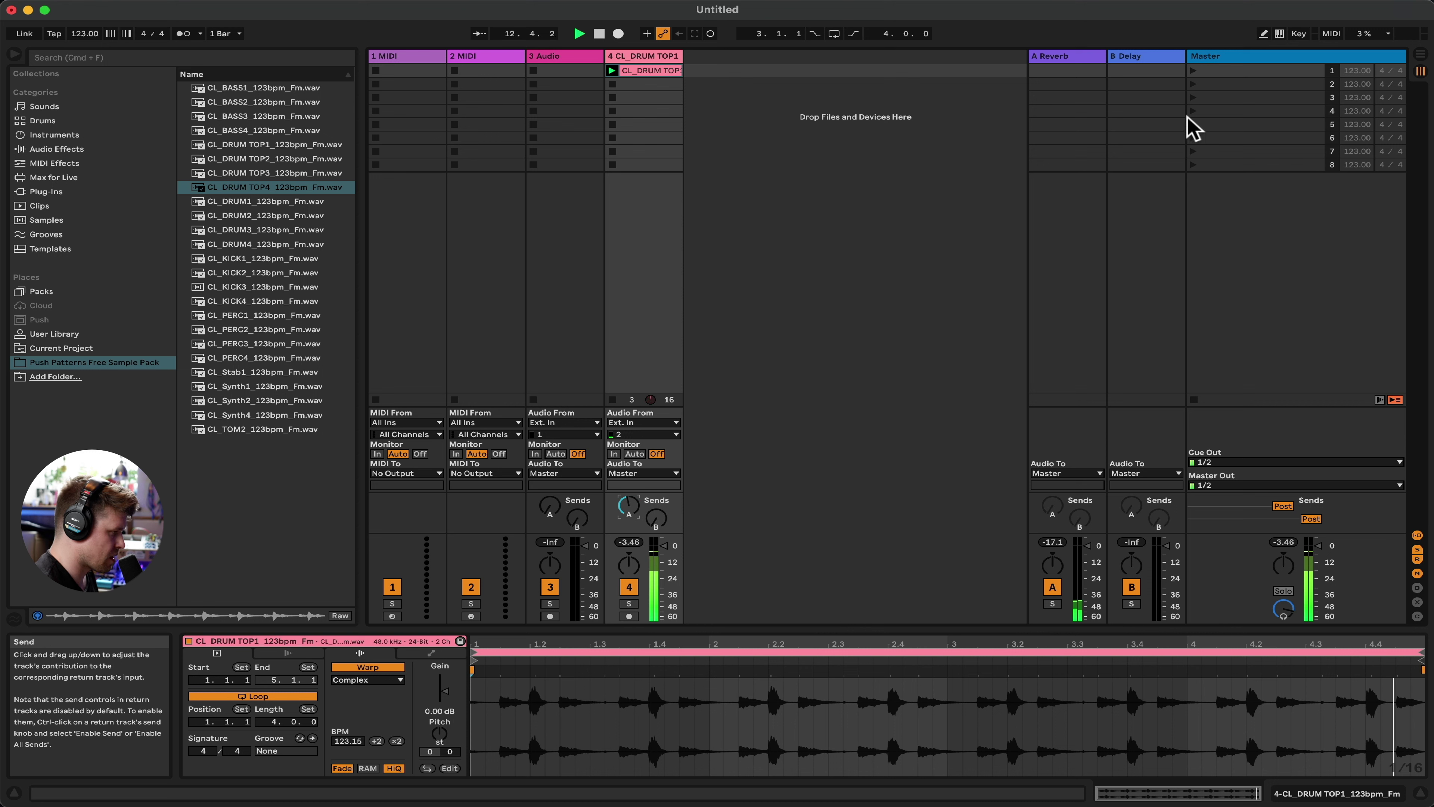
pyautogui.moveTo(657, 517); pyautogui.dragTo(656, 506)
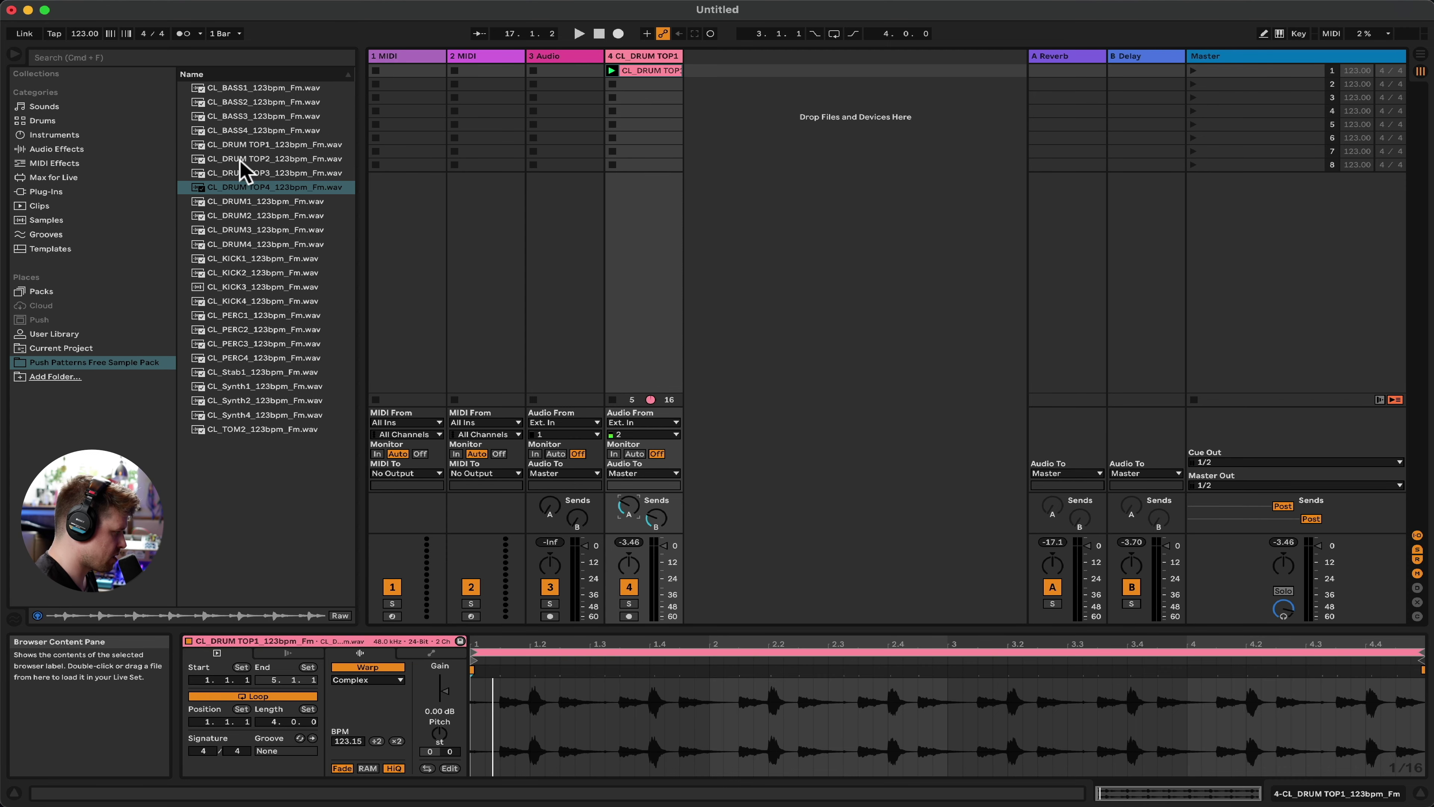
# Add CL_KICK1 as a new track 5 and play it
pyautogui.moveTo(257, 260); pyautogui.dragTo(754, 85)
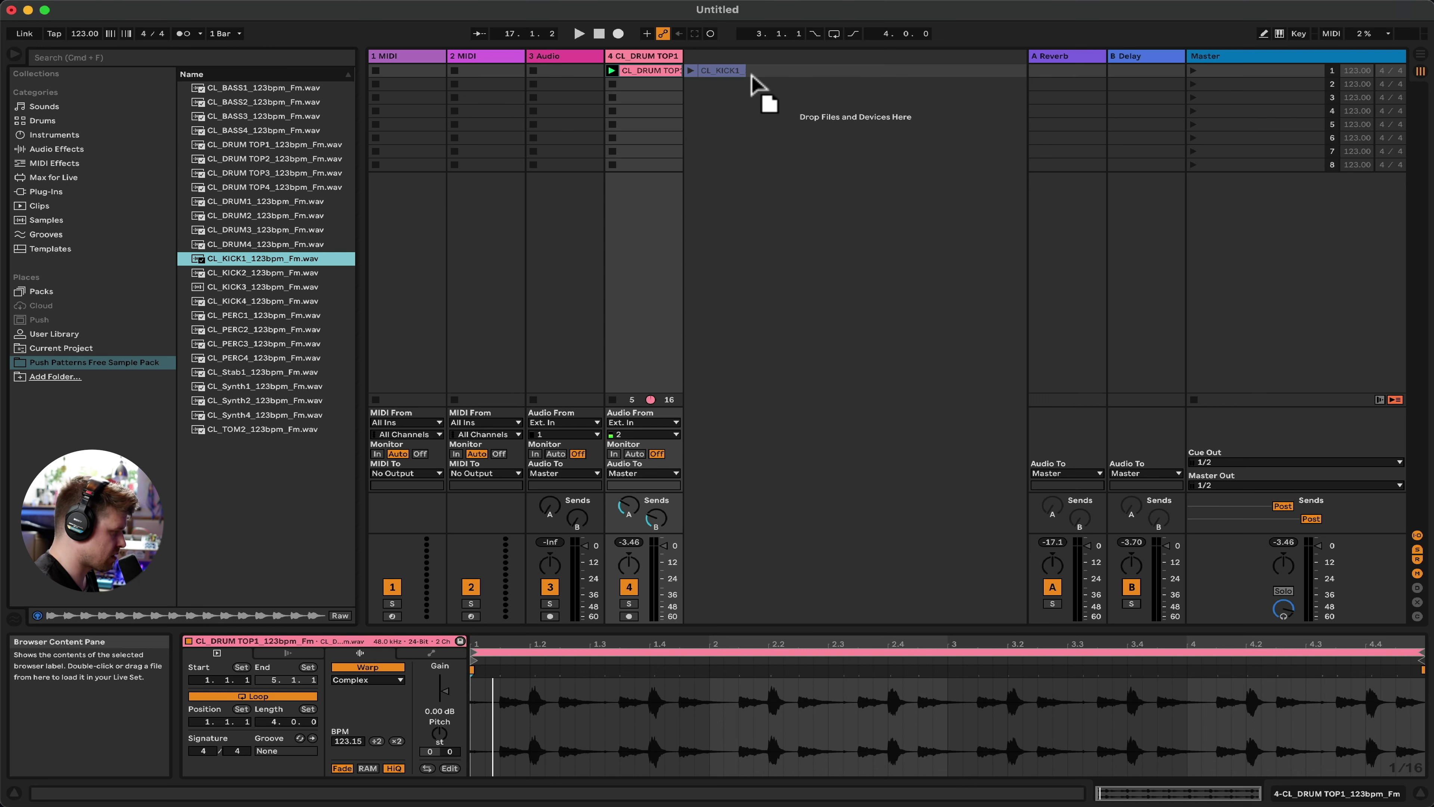
pyautogui.moveTo(752, 78); pyautogui.dragTo(756, 85)
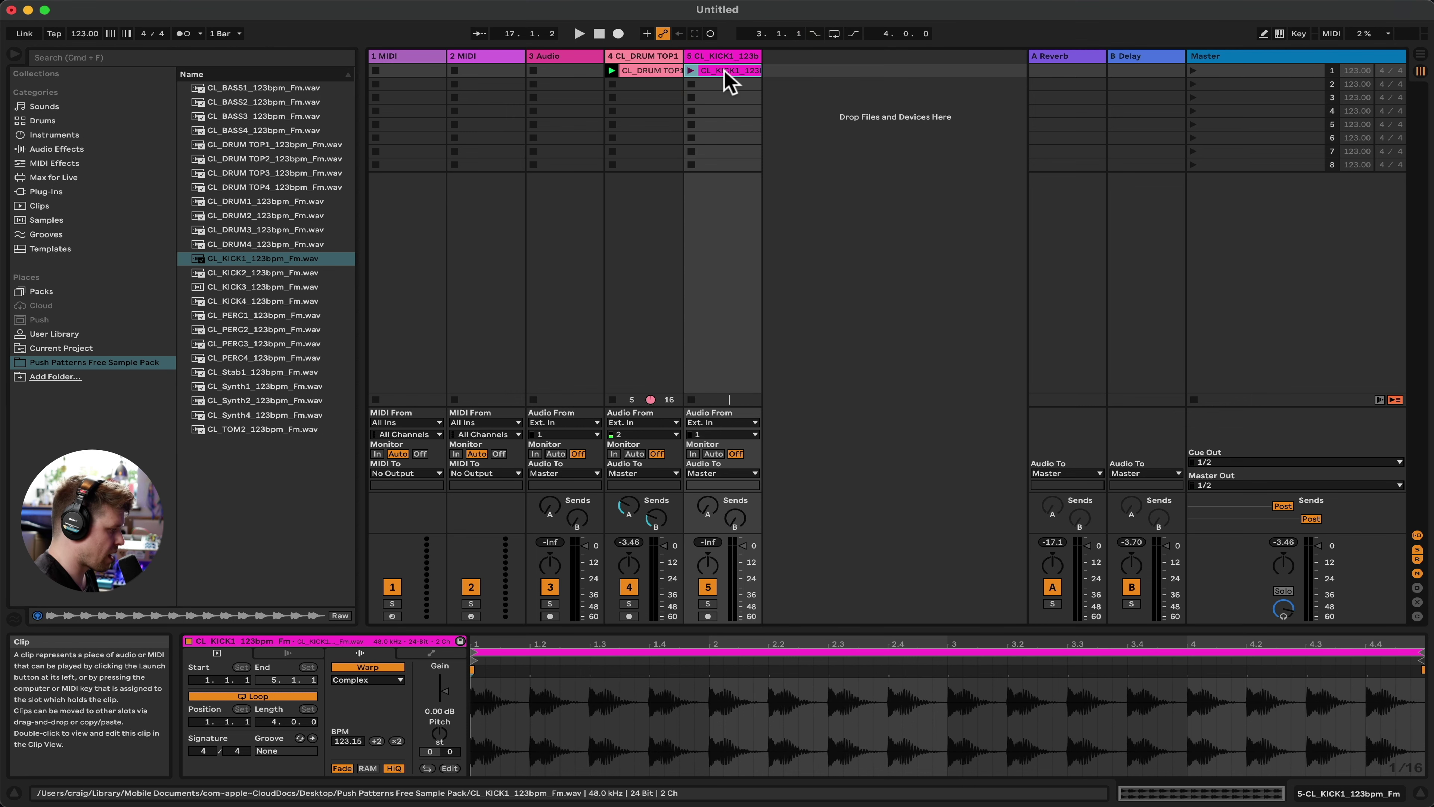
pyautogui.click(691, 71)
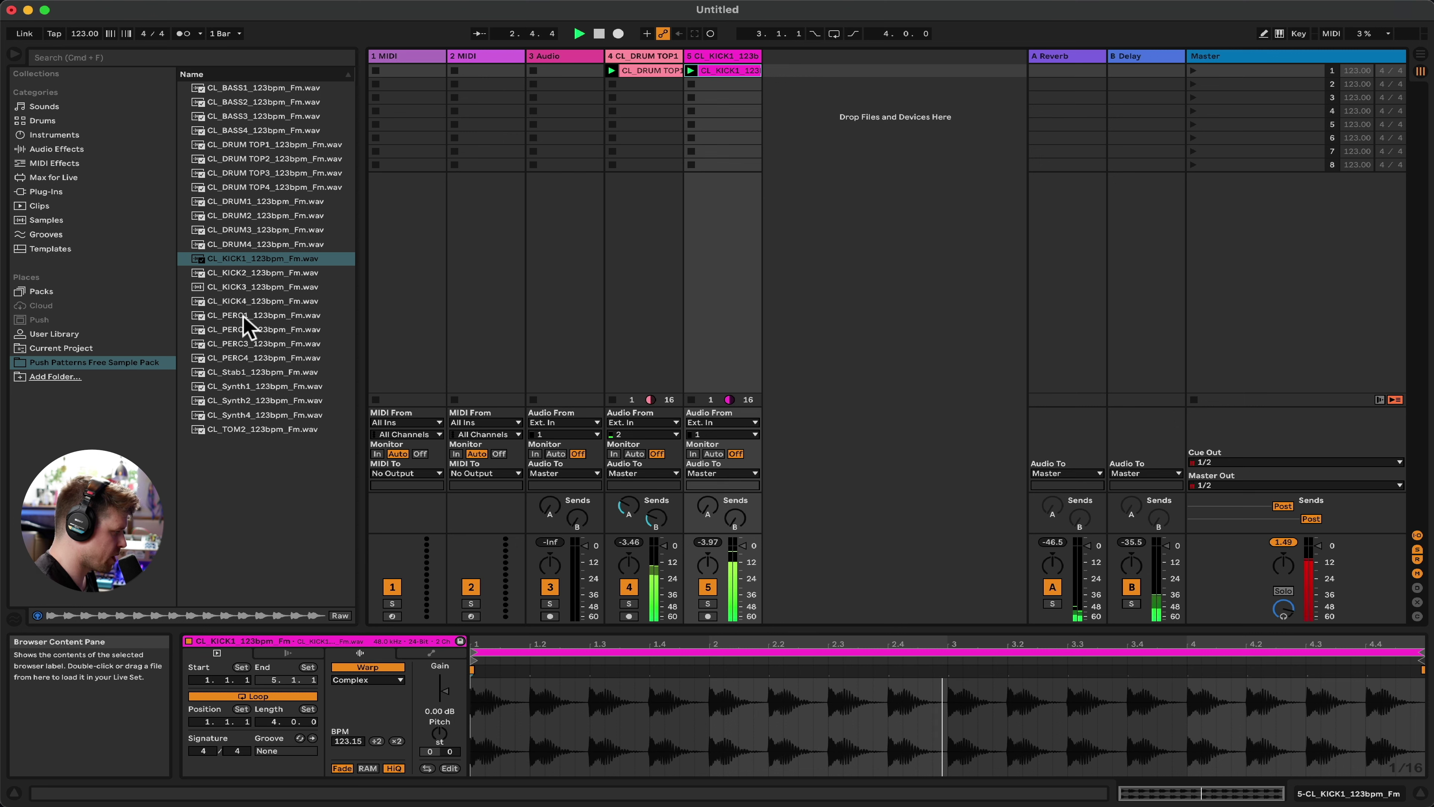
# Place CL_PERC1 in track 3's first slot, play it, then stop playback
pyautogui.moveTo(243, 316); pyautogui.dragTo(562, 73)
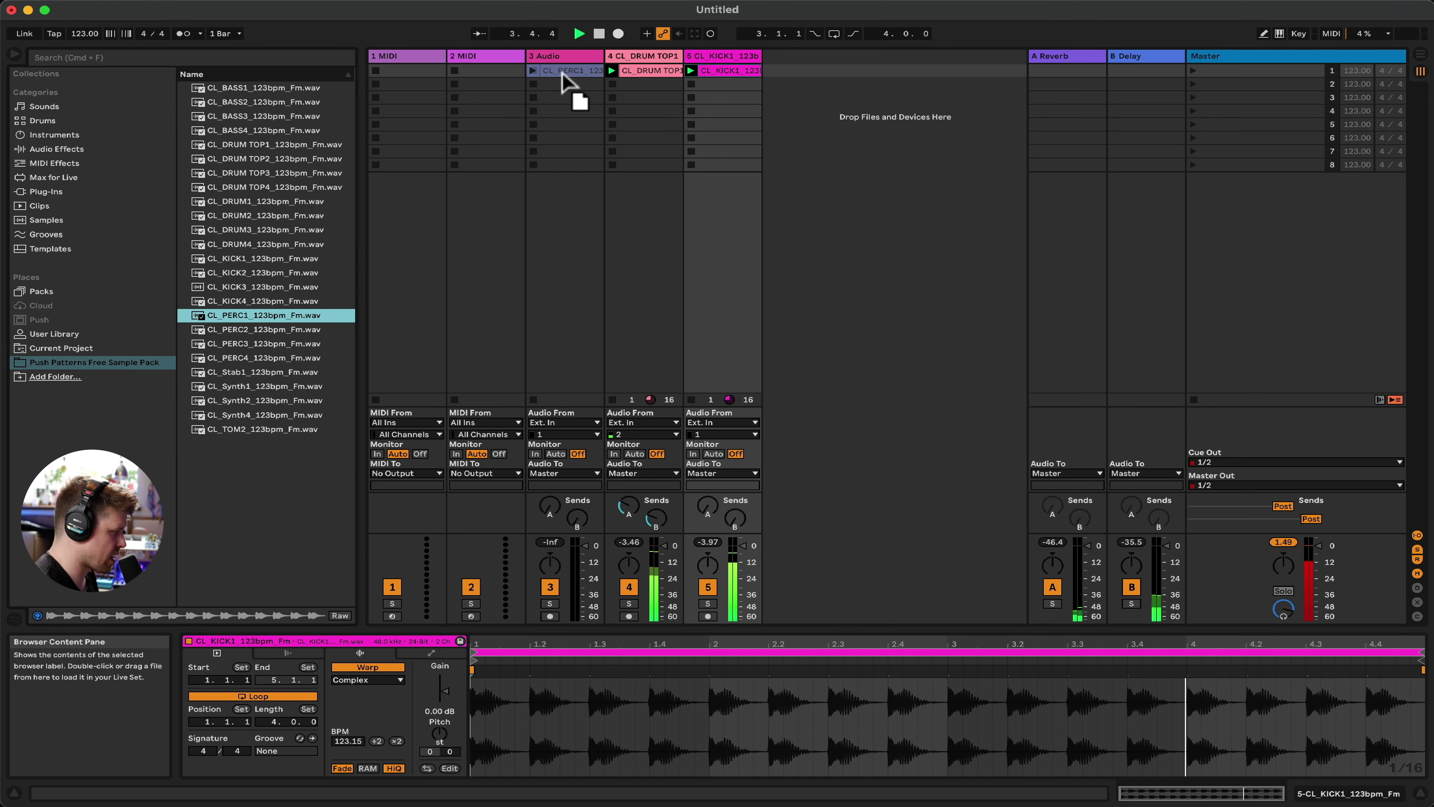
pyautogui.moveTo(567, 82); pyautogui.dragTo(560, 77)
pyautogui.click(532, 72)
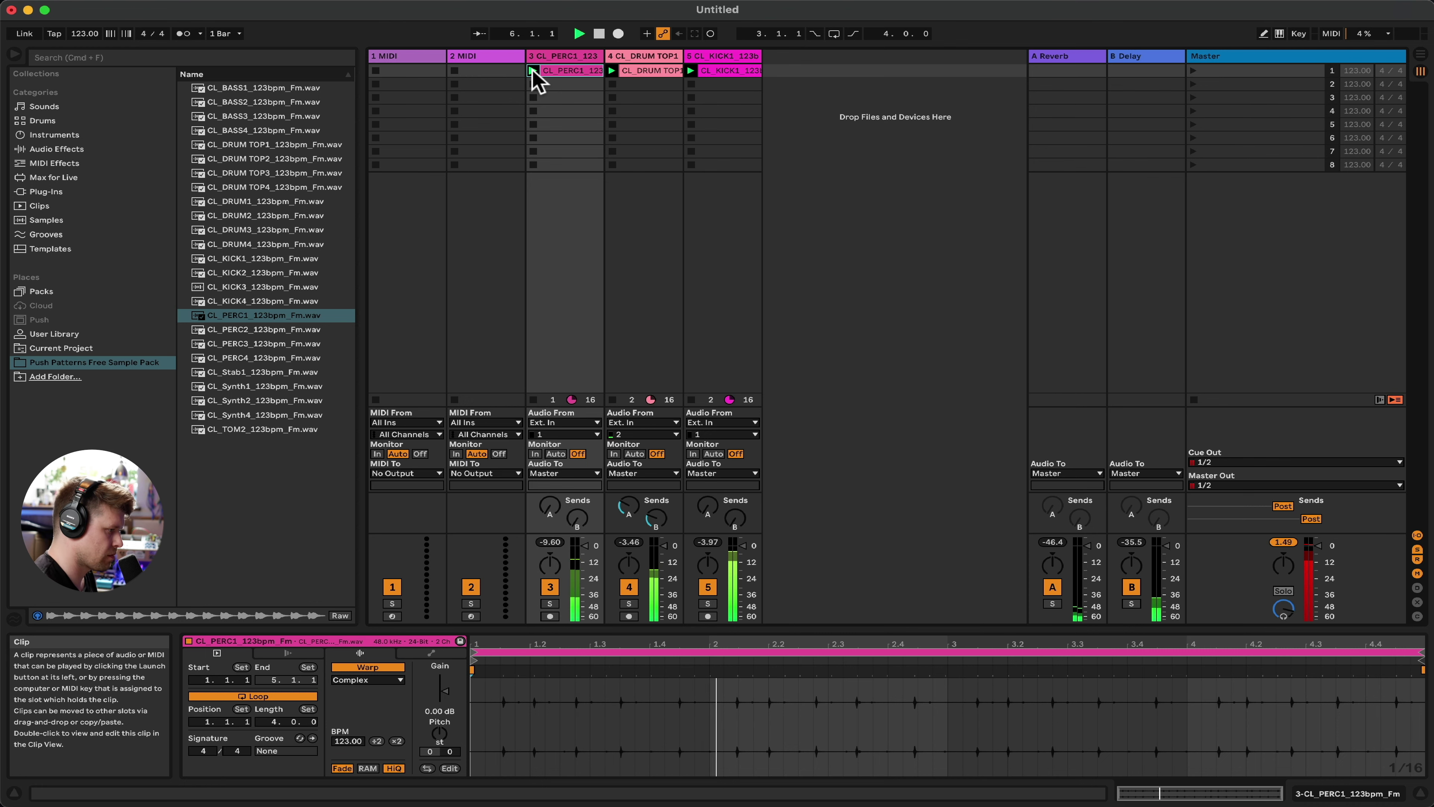
pyautogui.press('space')
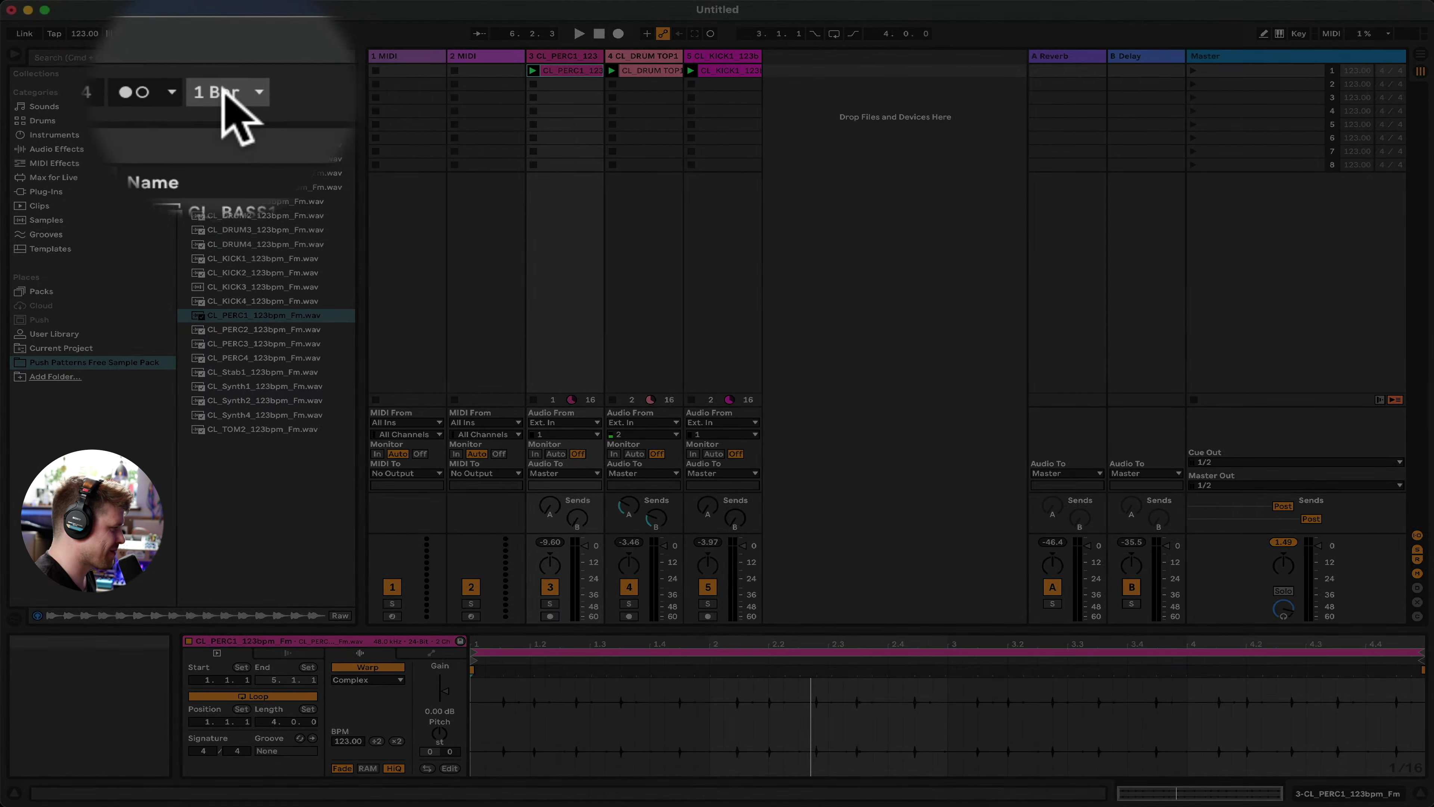
# Set global launch quantization to 1 Bar, then relaunch CL_PERC1 in time with CL_KICK1
pyautogui.click(223, 34)
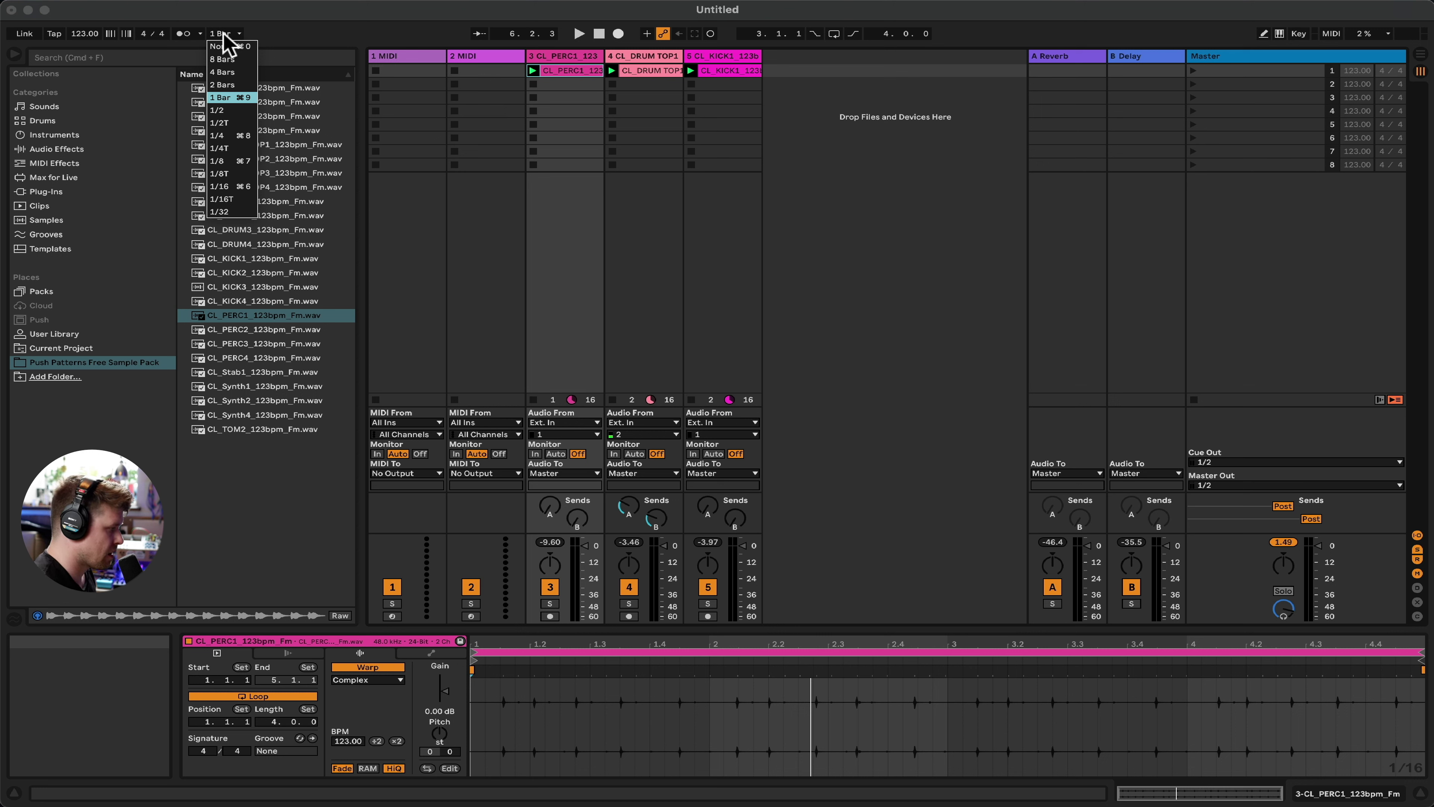
pyautogui.click(535, 82)
pyautogui.click(613, 86)
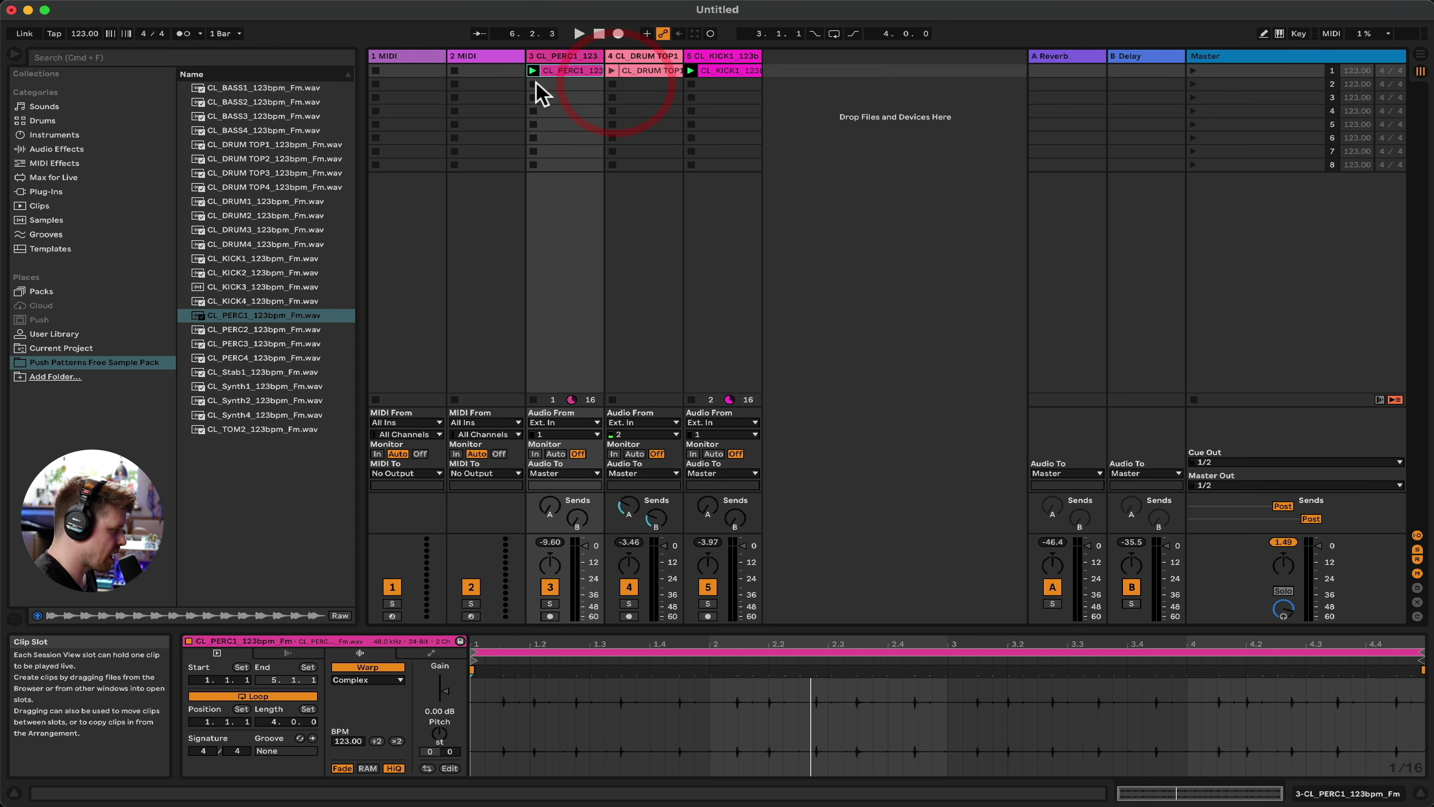
pyautogui.click(534, 85)
pyautogui.press('space')
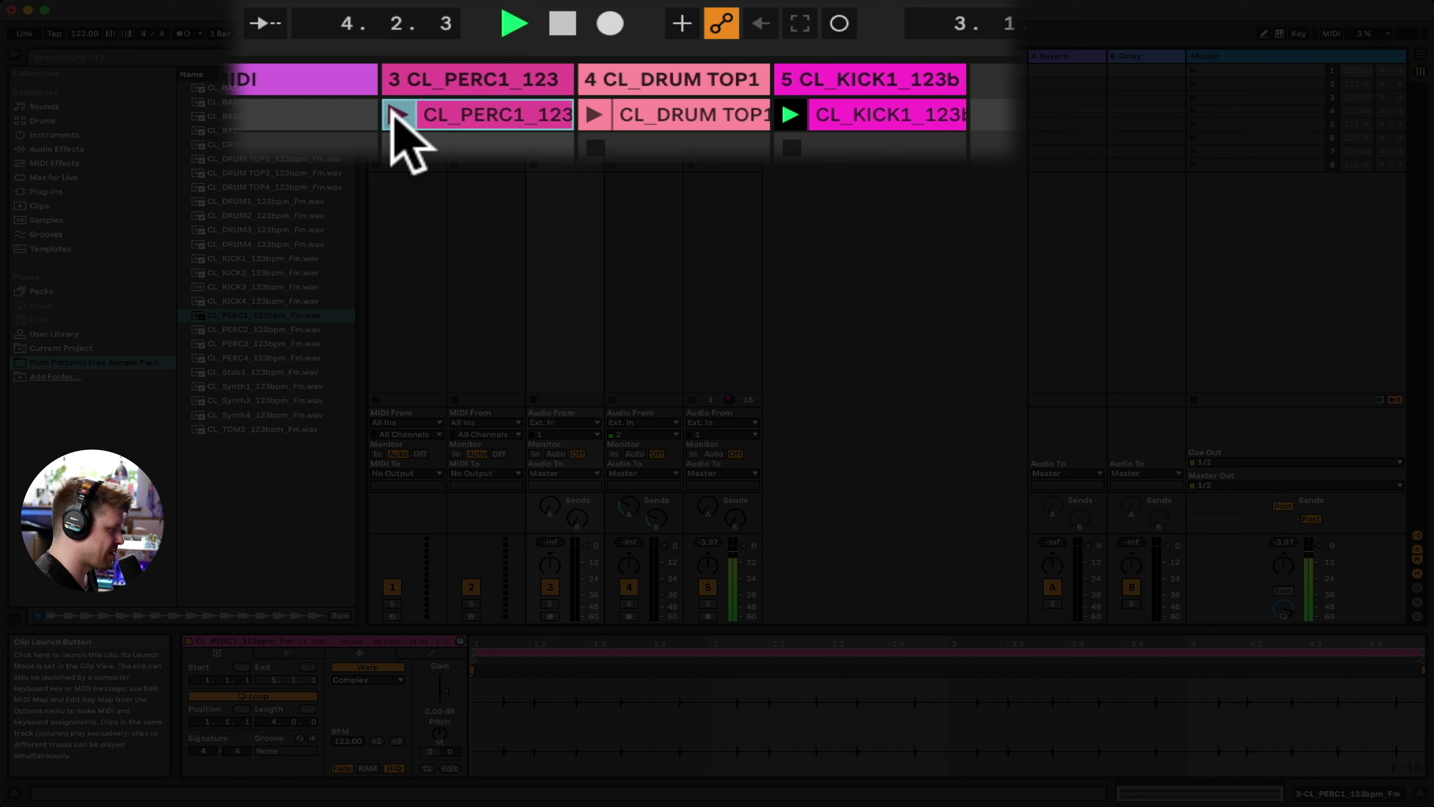
pyautogui.click(398, 115)
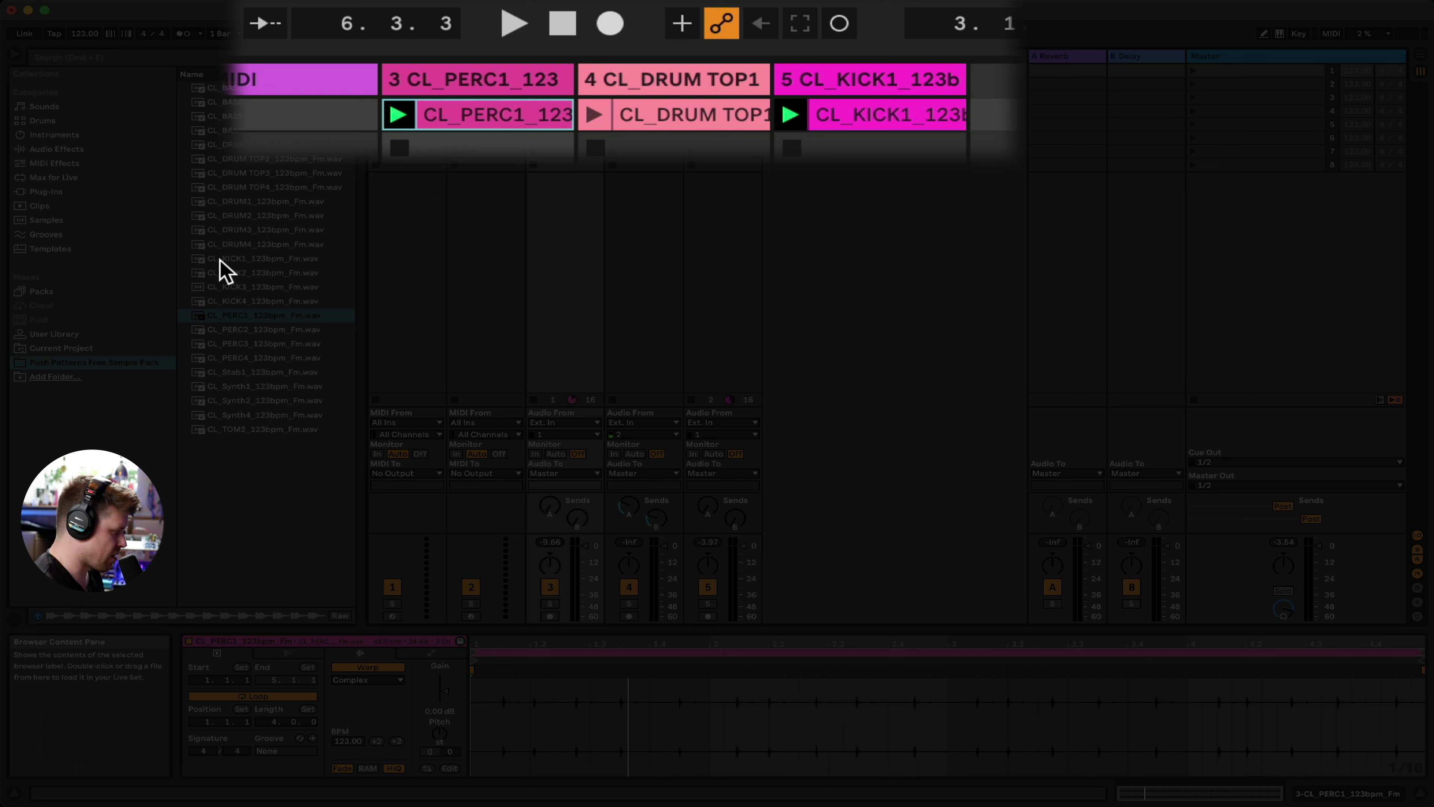
# Launch CL_DRUM TOP1 and try the transport's Play, restart and Stop controls
pyautogui.press('space')
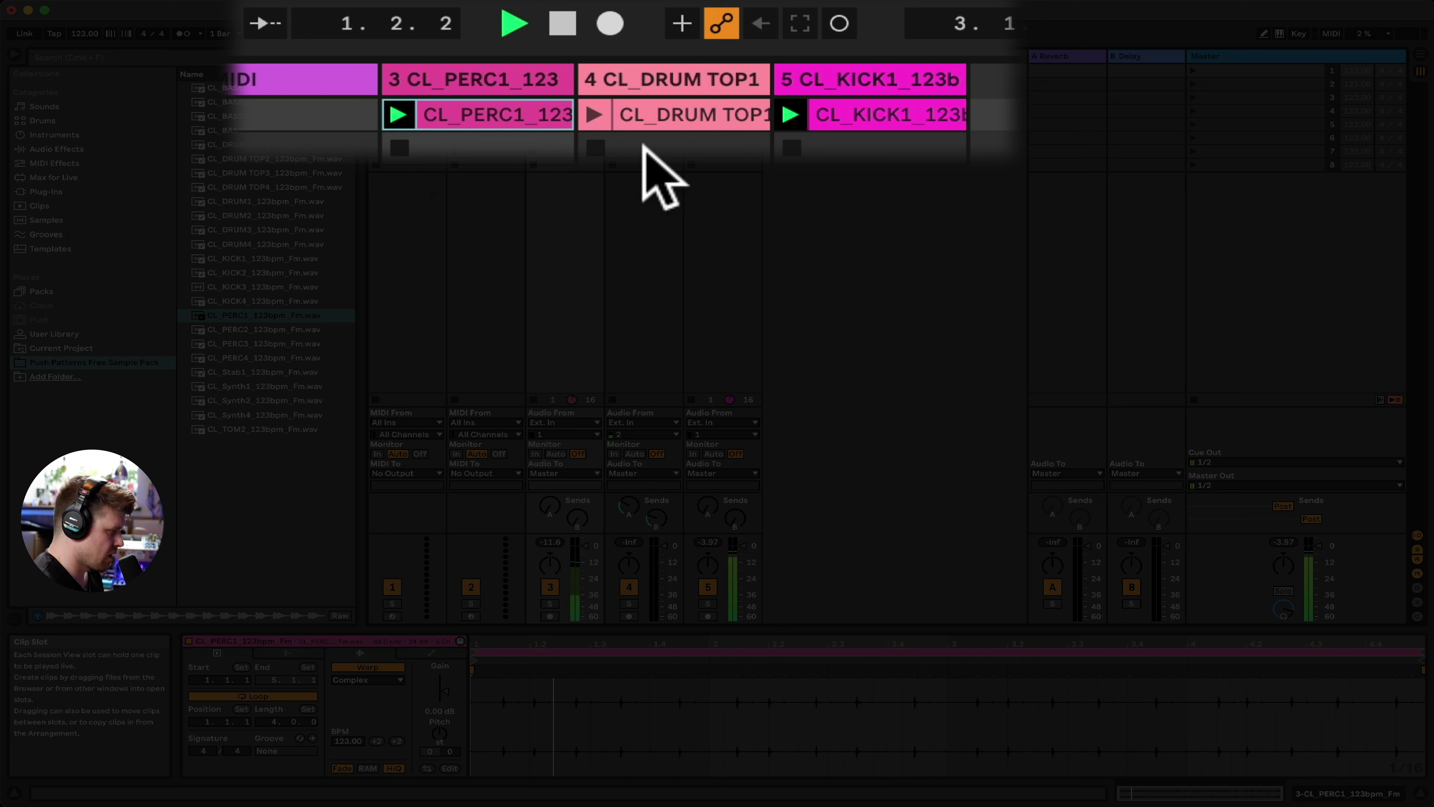
pyautogui.click(593, 114)
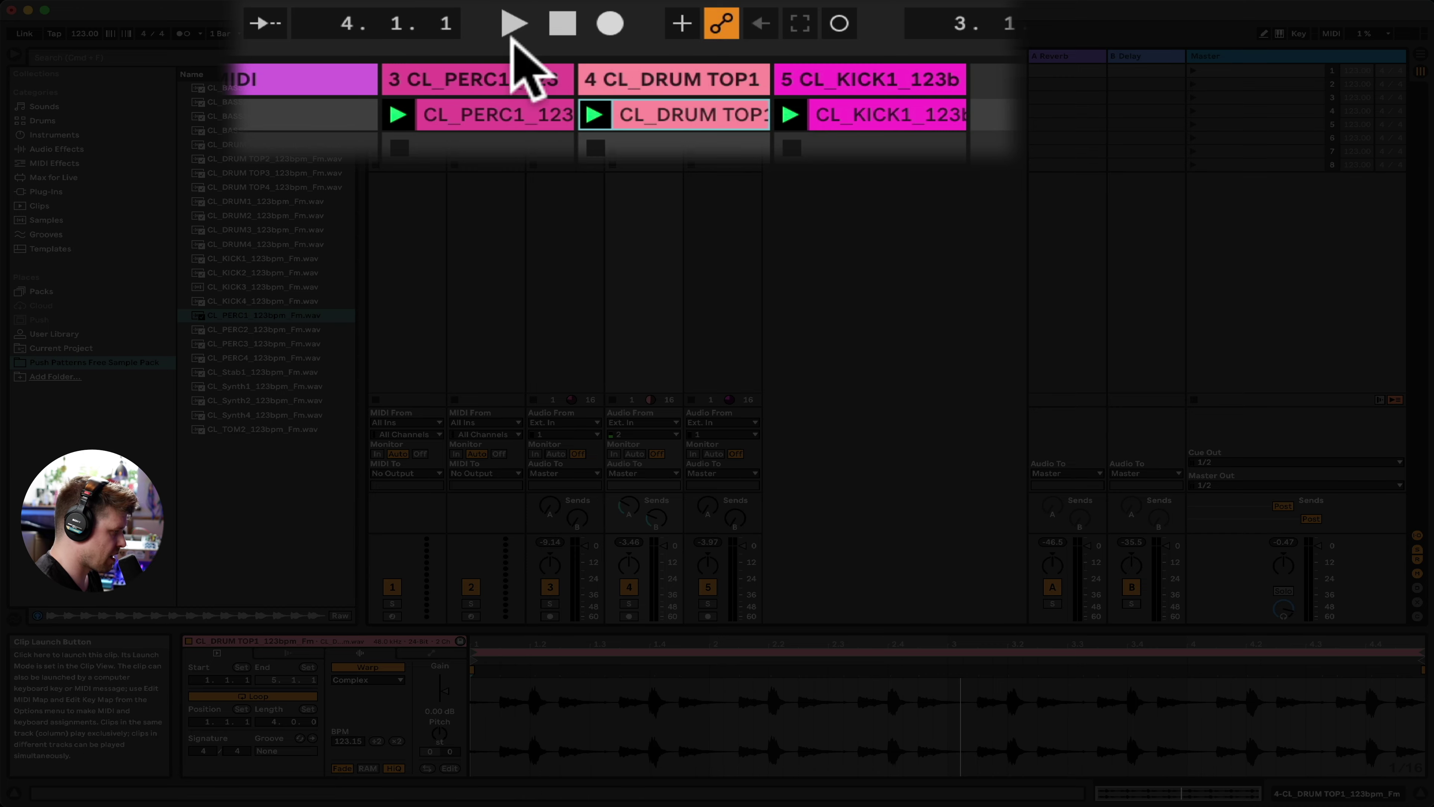
pyautogui.click(513, 24)
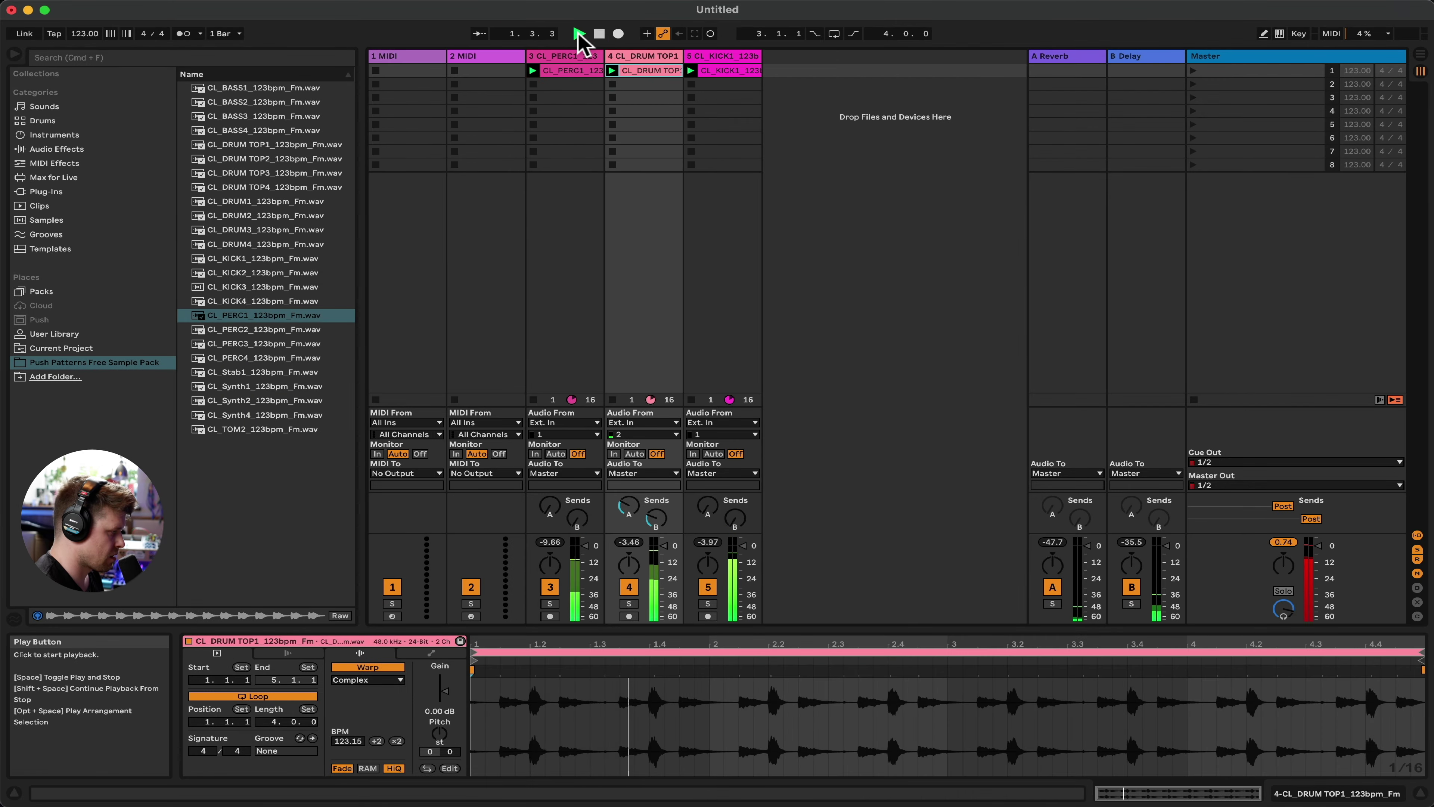
pyautogui.click(579, 33)
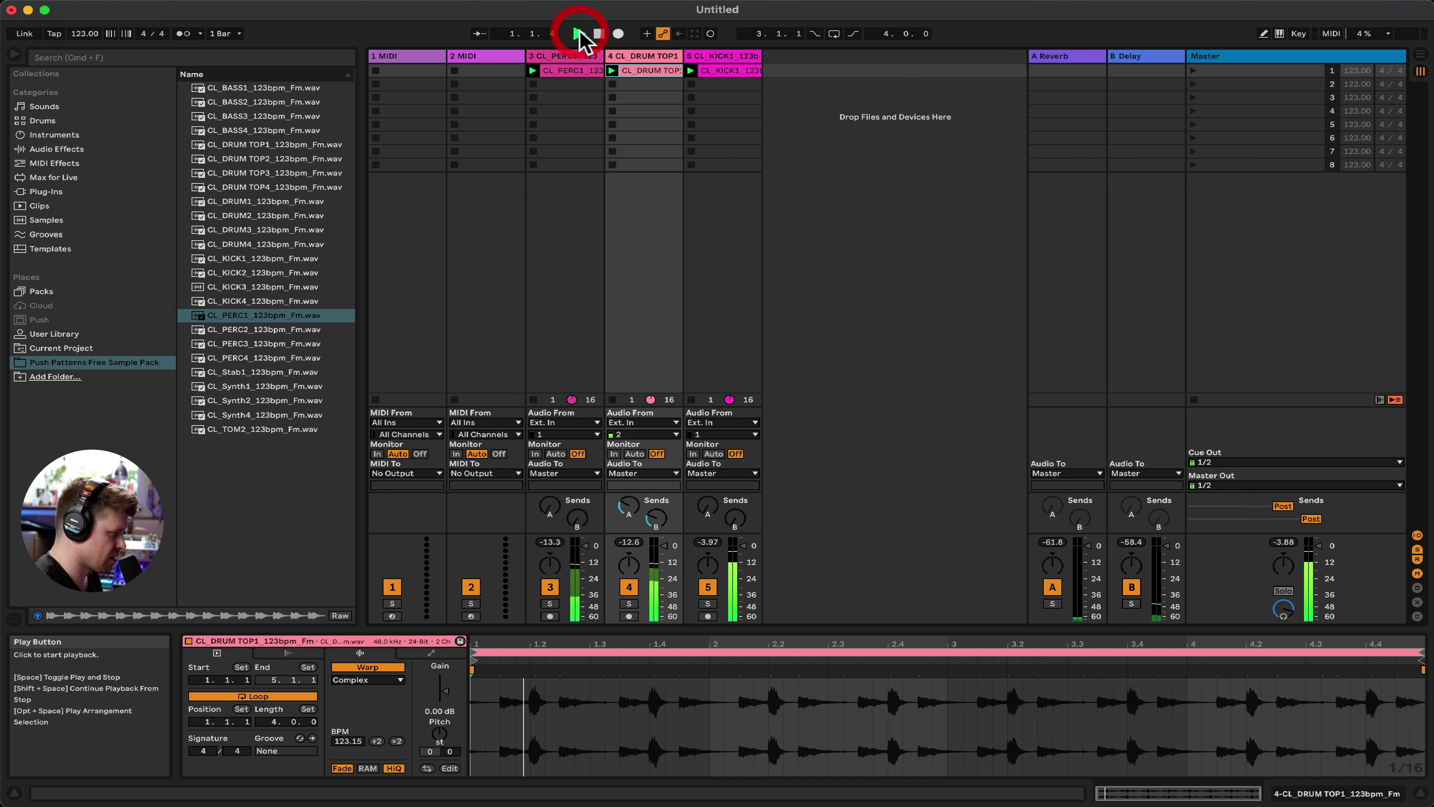
pyautogui.click(599, 33)
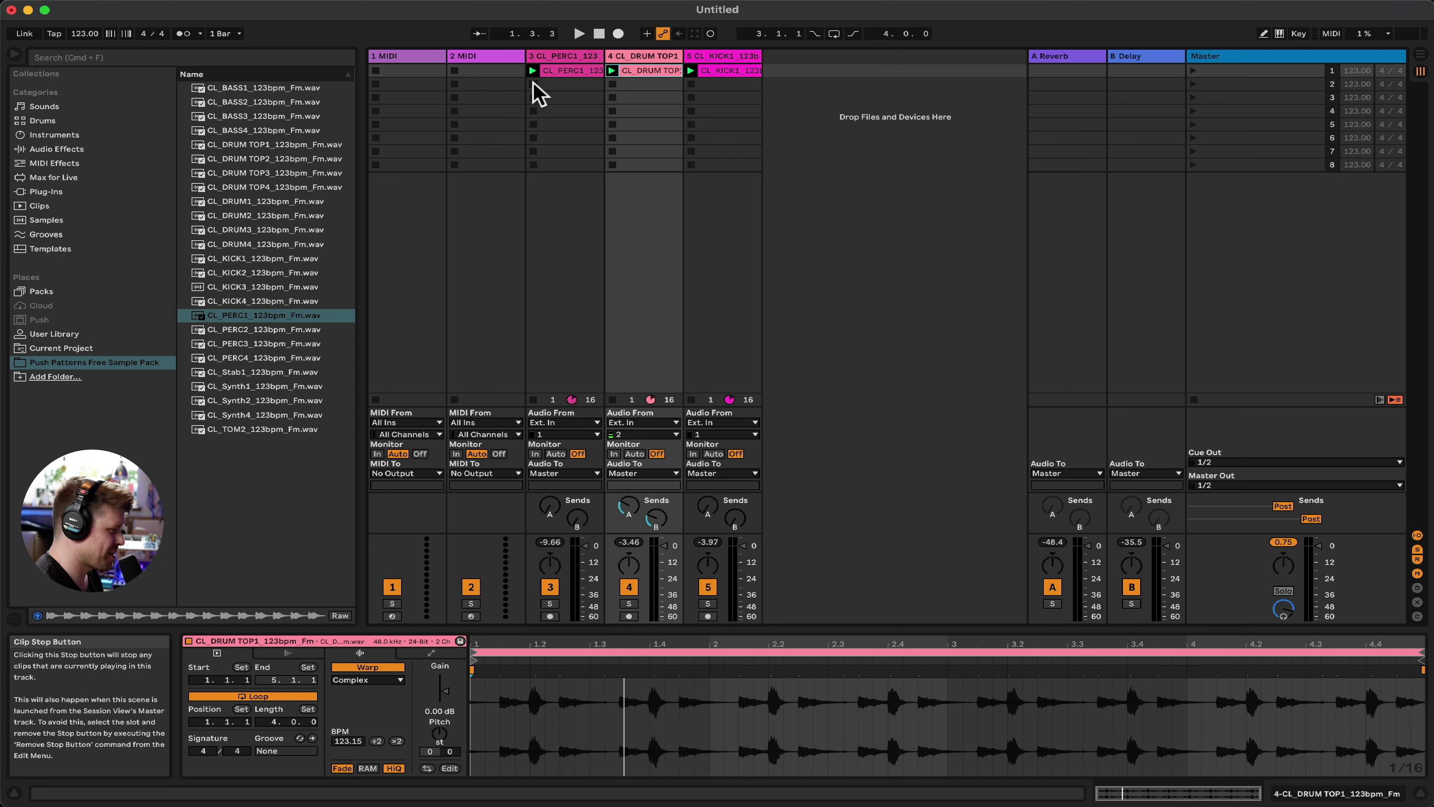
# Stop clips with track 5's and track 4's Clip Stop buttons and Master Stop All Clips
pyautogui.click(691, 83)
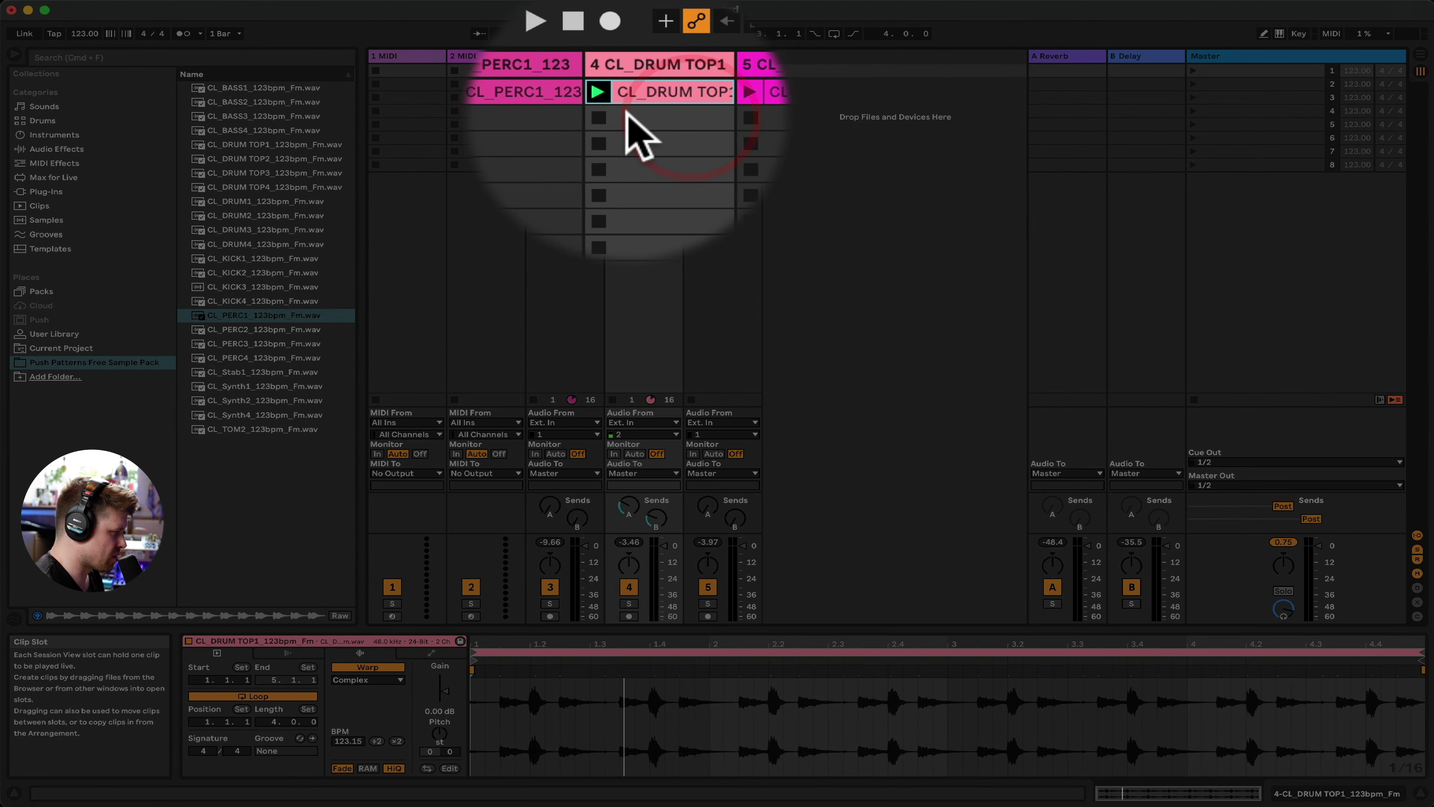
pyautogui.click(612, 400)
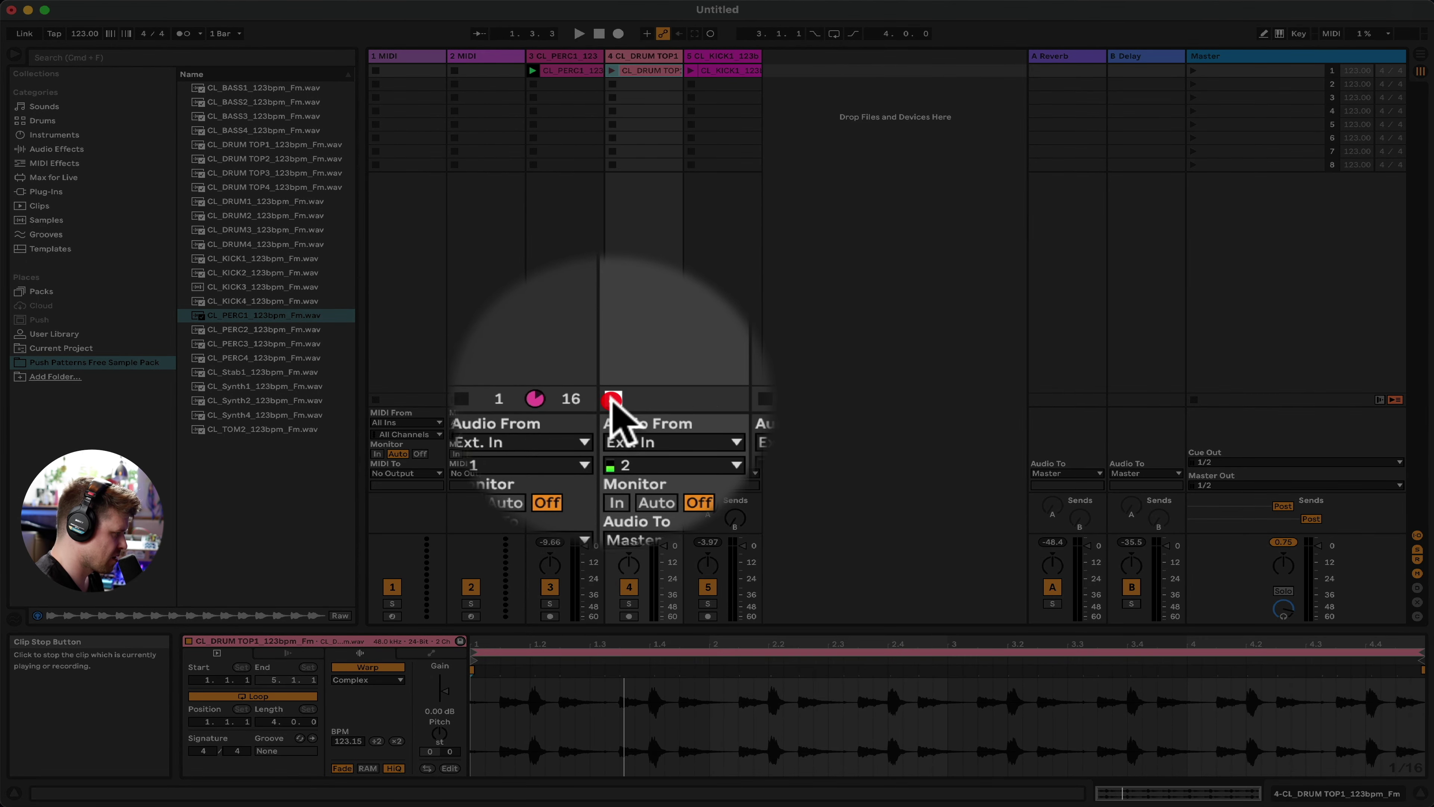
pyautogui.click(1194, 400)
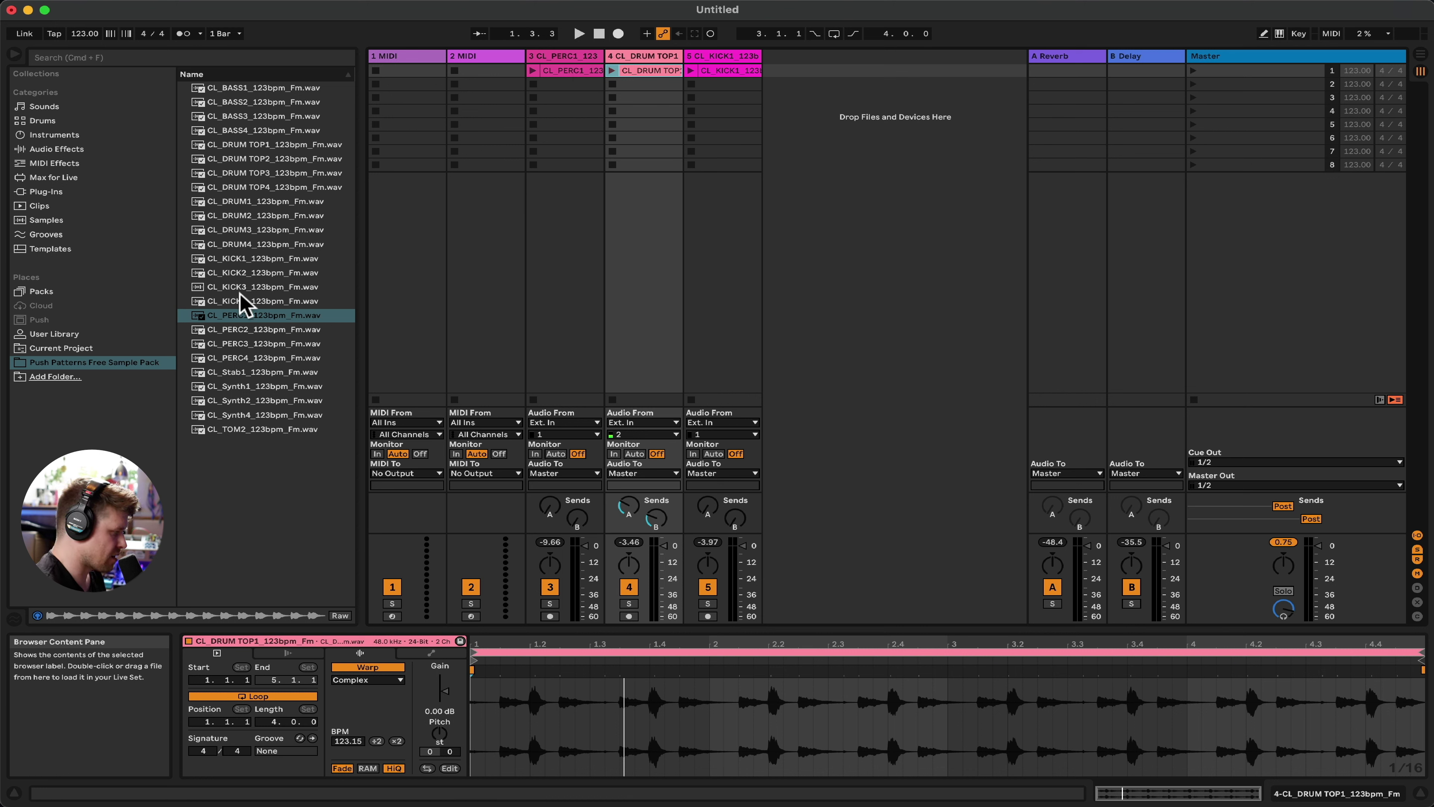
pyautogui.moveTo(240, 302); pyautogui.dragTo(781, 69)
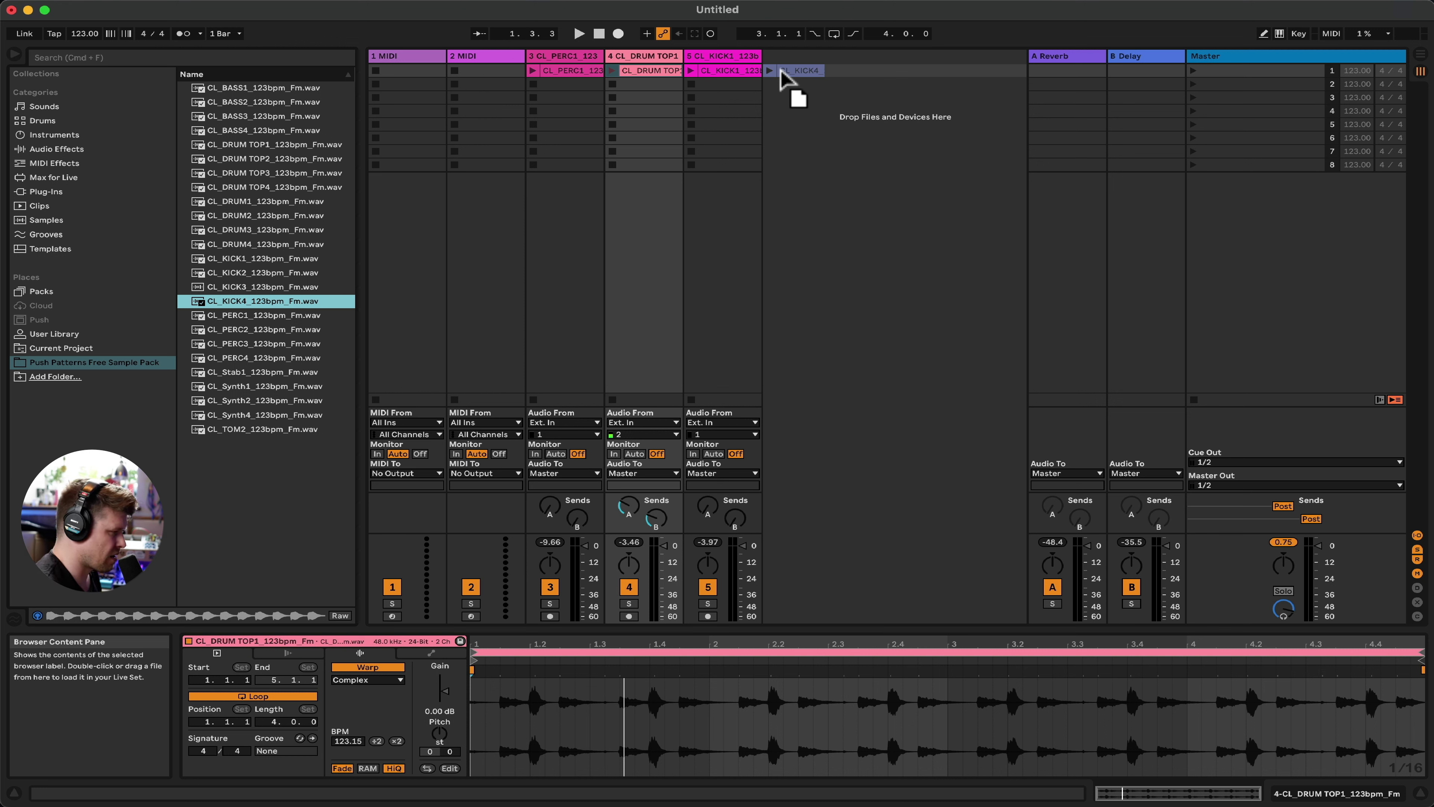
# Drop CL_KICK4 into track 5's second slot, switch between KICK1 and KICK4, then relaunch KICK1 and PERC1
pyautogui.moveTo(779, 72); pyautogui.dragTo(754, 86)
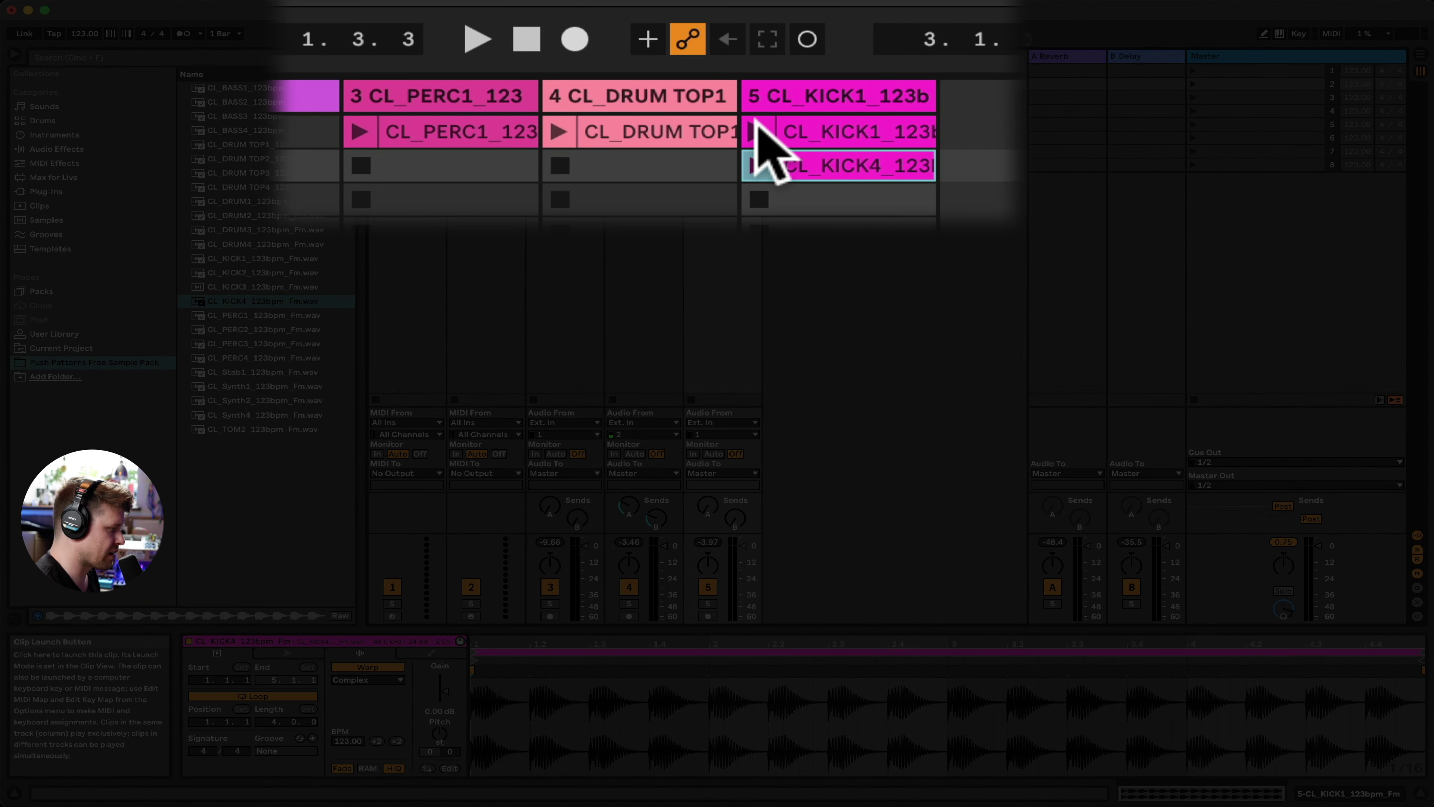
pyautogui.click(690, 70)
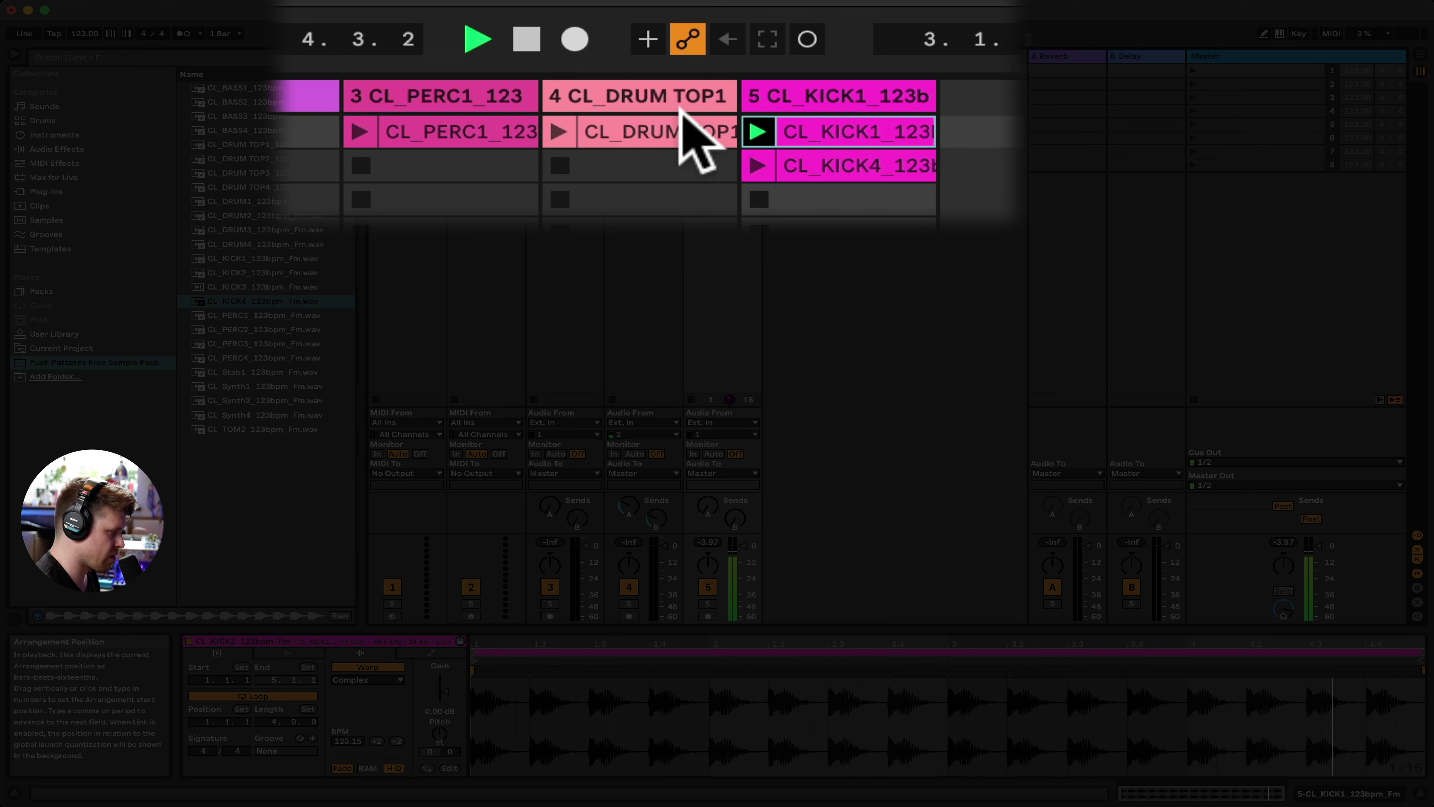
pyautogui.click(758, 165)
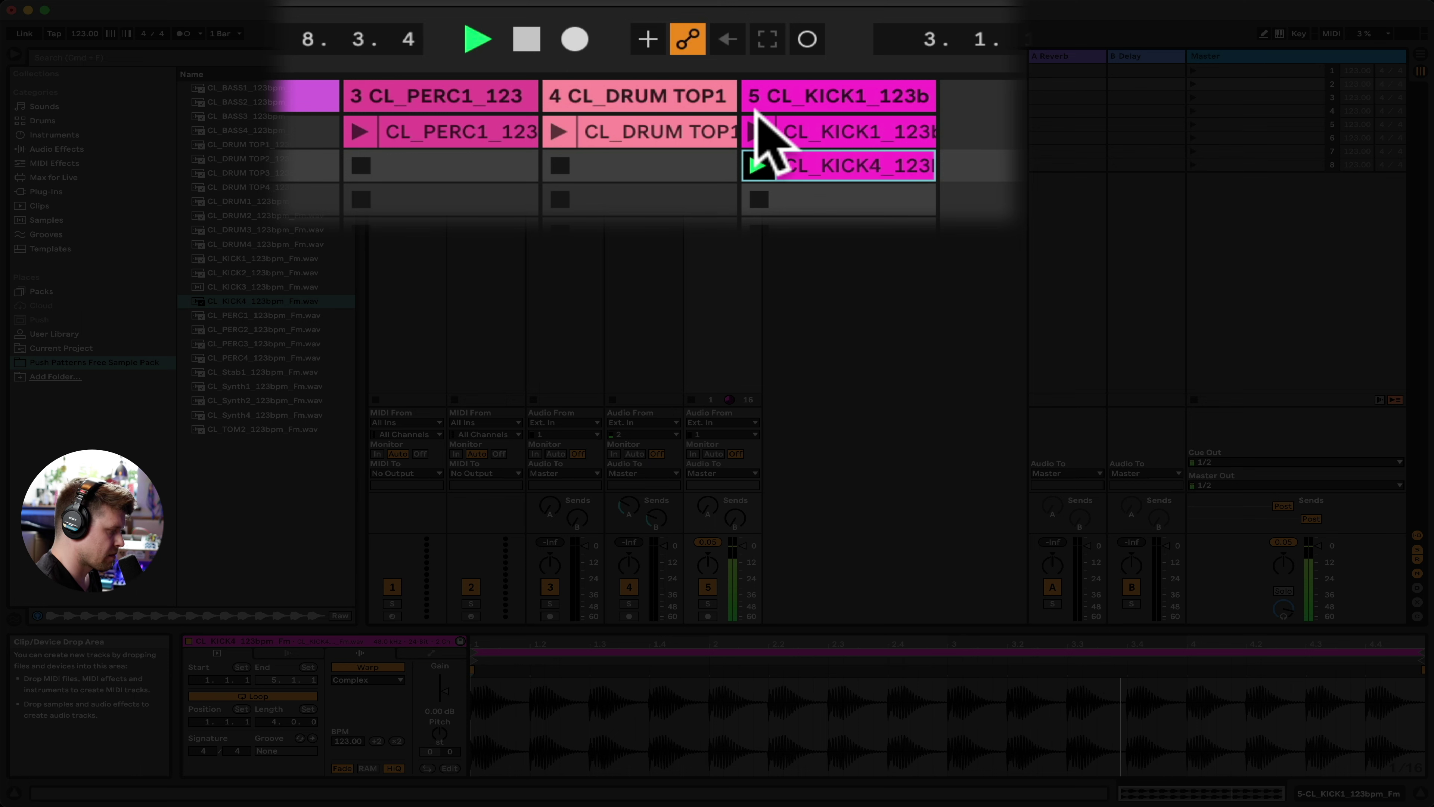
pyautogui.click(754, 132)
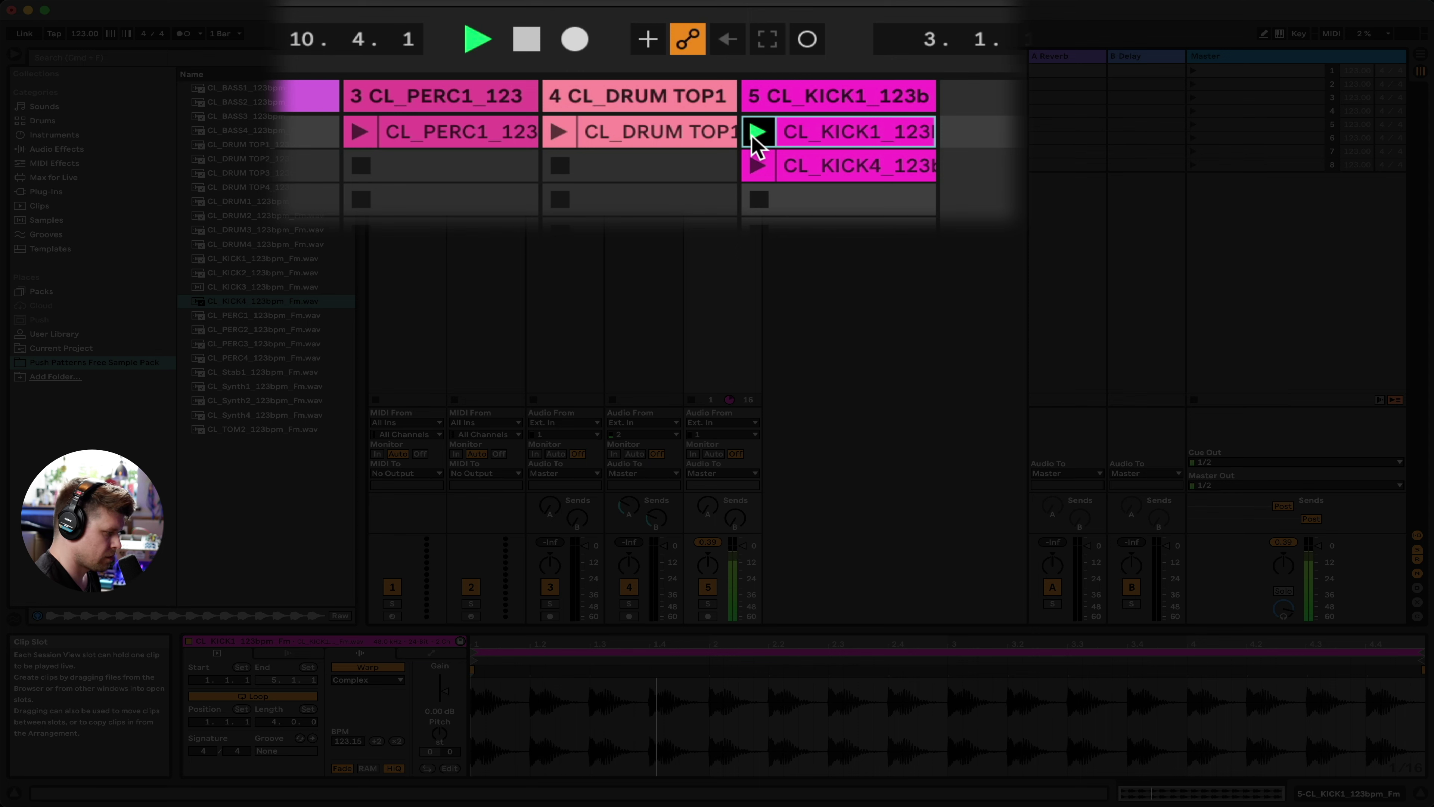
pyautogui.press('space')
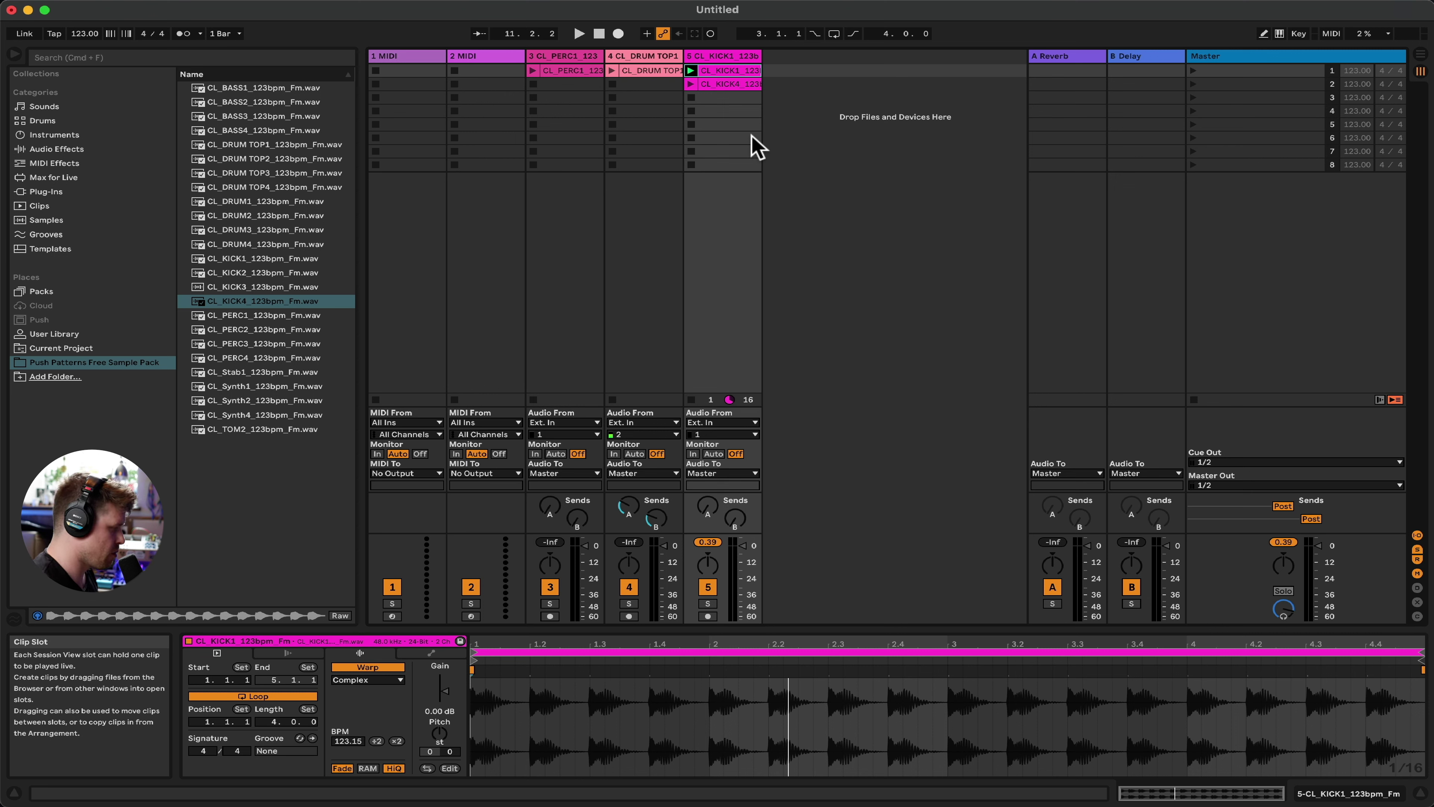
pyautogui.click(690, 71)
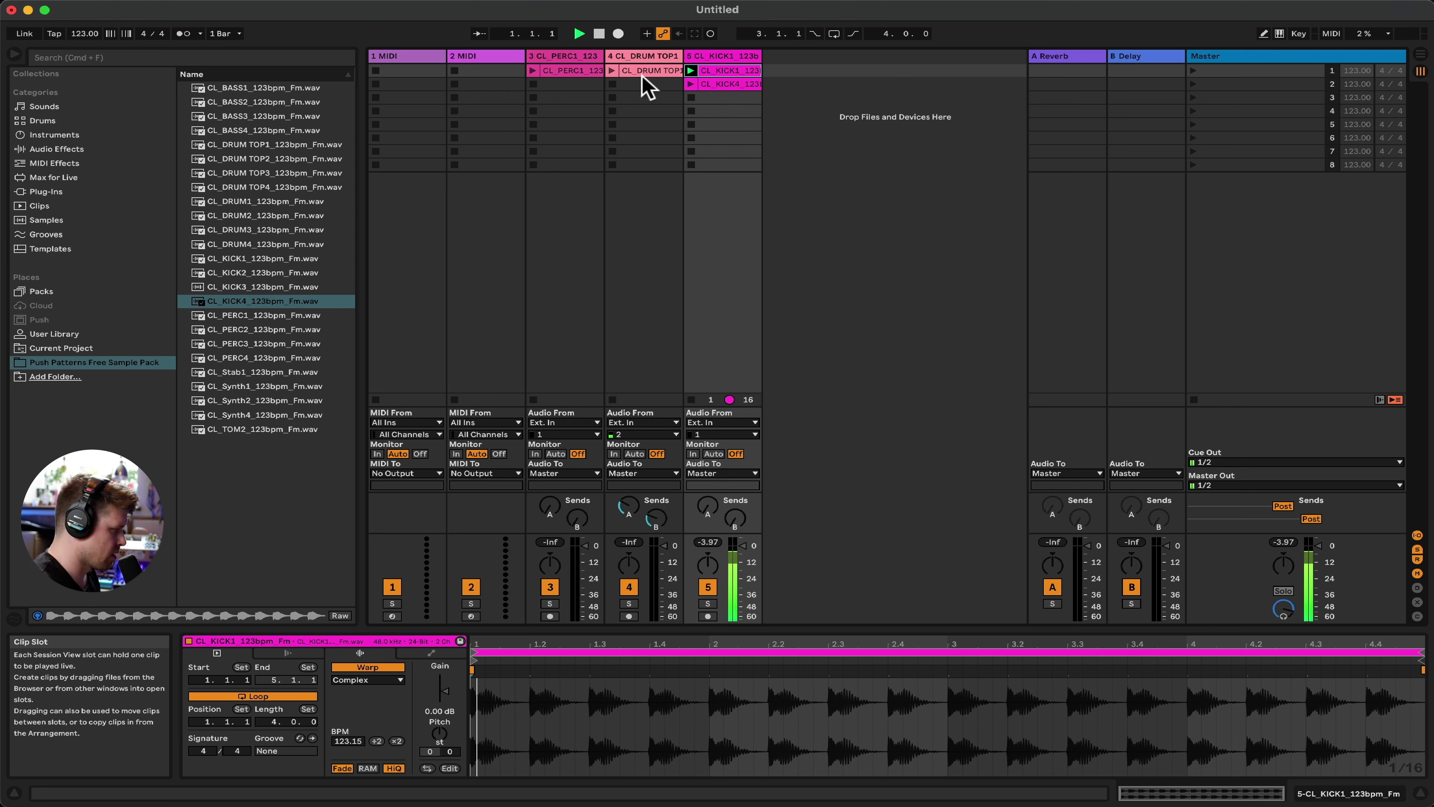
pyautogui.click(533, 71)
# Launch CL_DRUM TOP1 and add CL_Synth1 as a new playing track
pyautogui.click(611, 70)
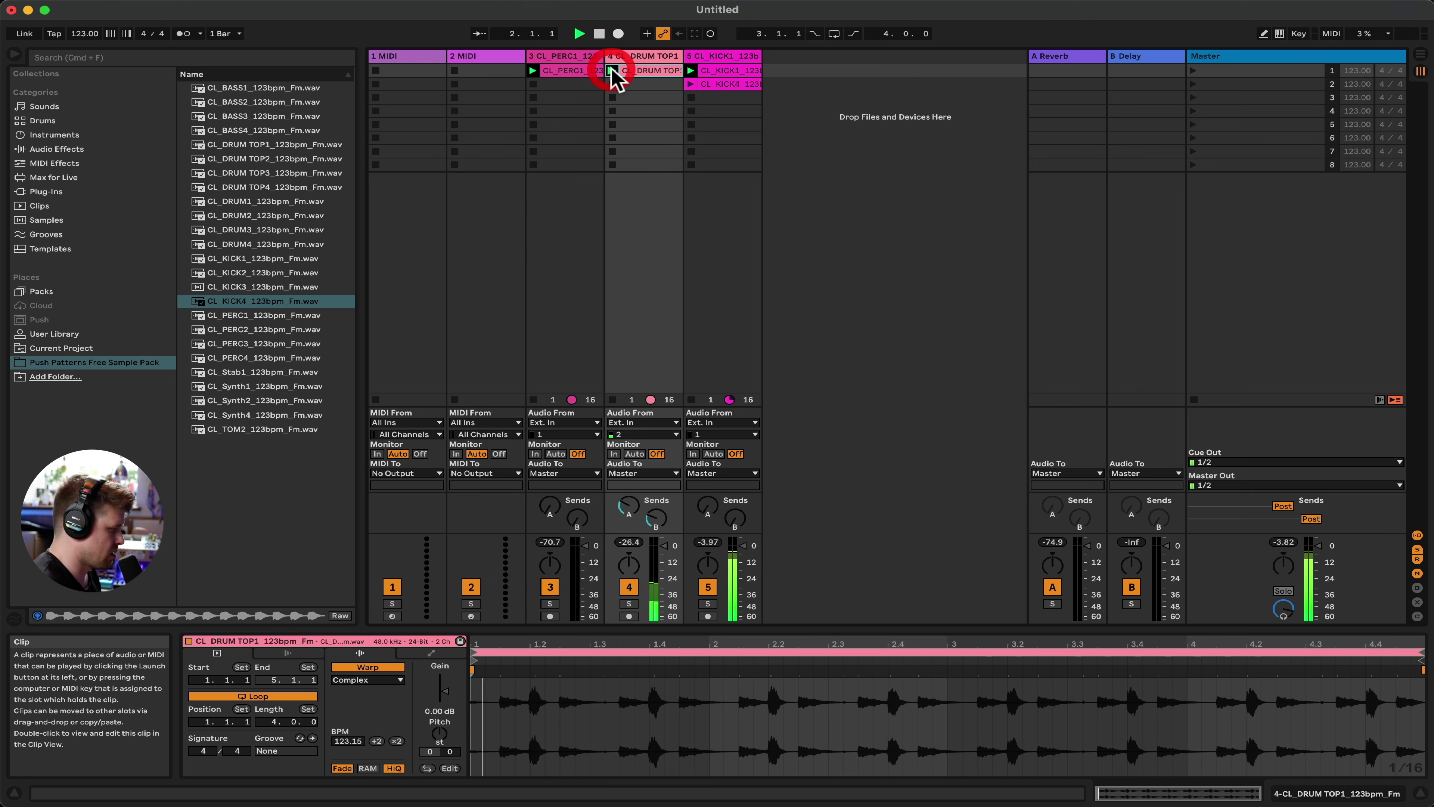
pyautogui.click(247, 387)
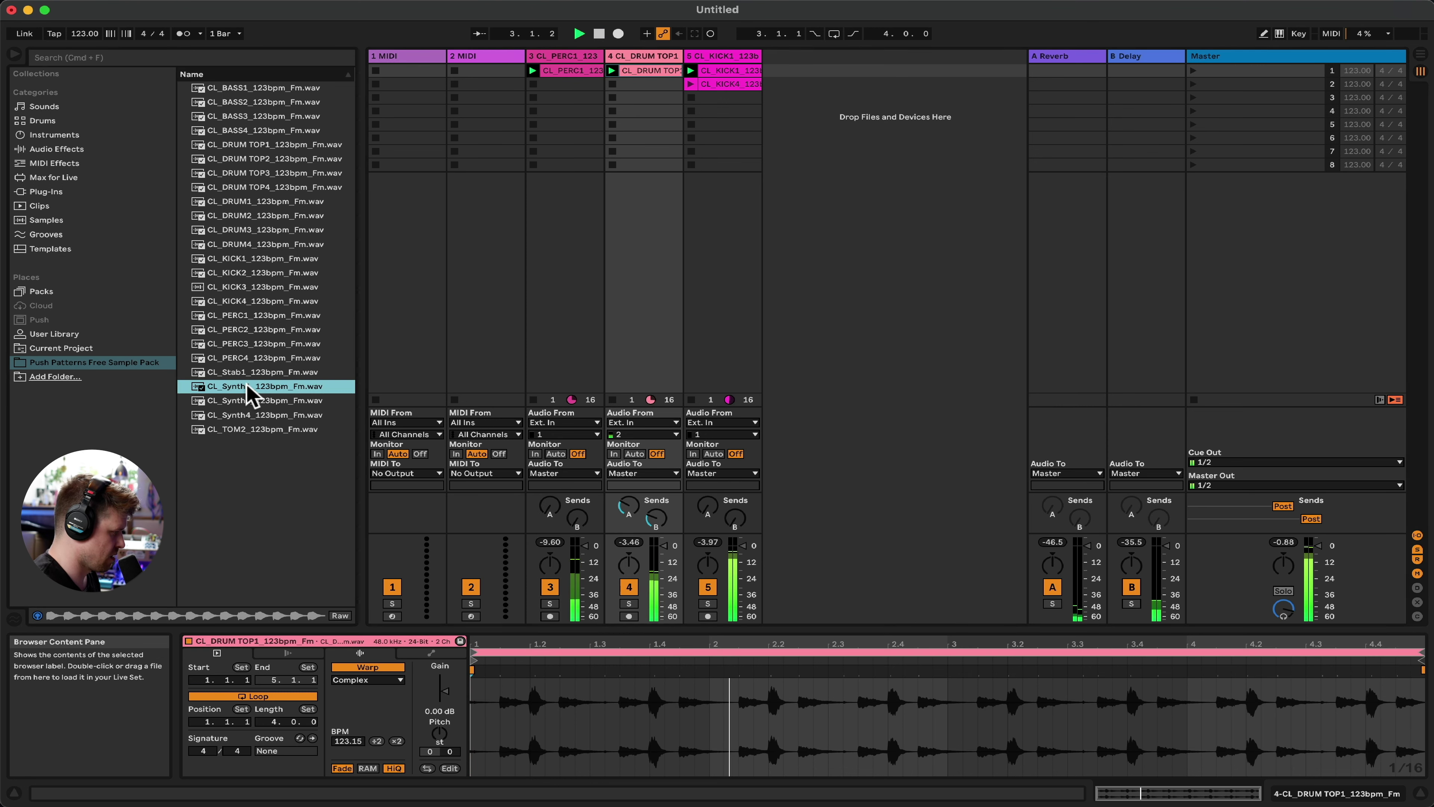
pyautogui.moveTo(248, 387); pyautogui.dragTo(840, 62)
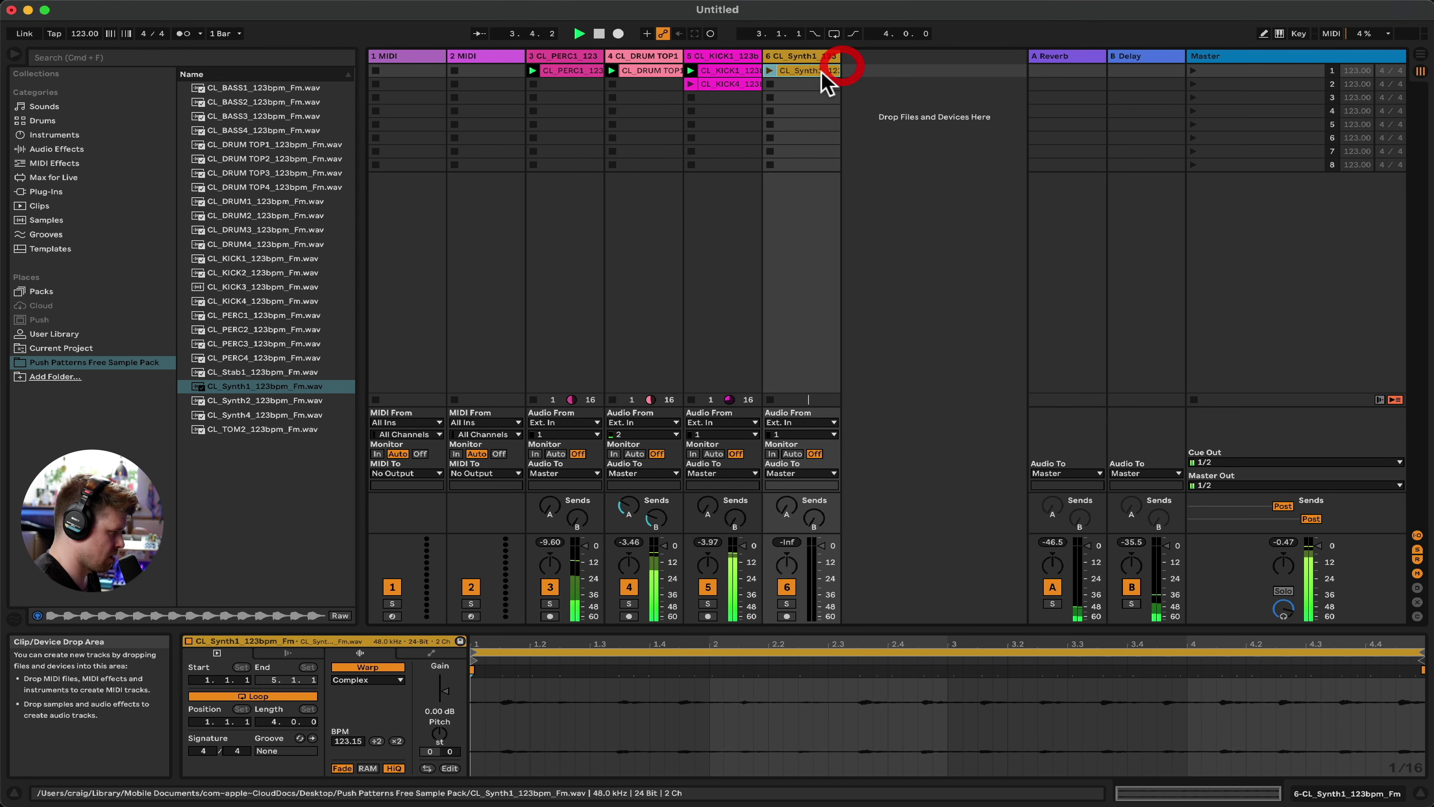
pyautogui.click(771, 71)
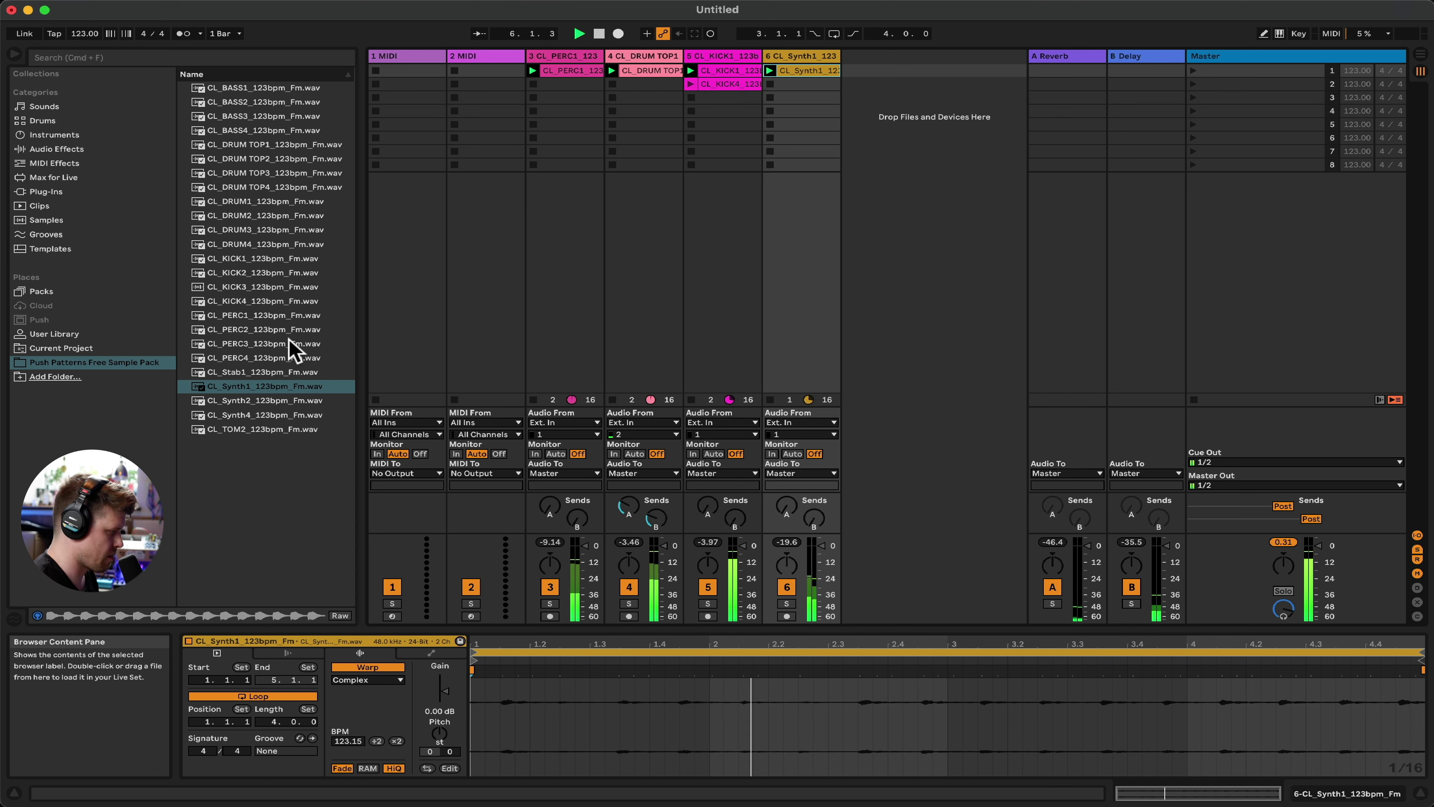
# Preview the PERC samples and add CL_PERC2 as playing track 7
pyautogui.click(265, 316)
pyautogui.click(266, 330)
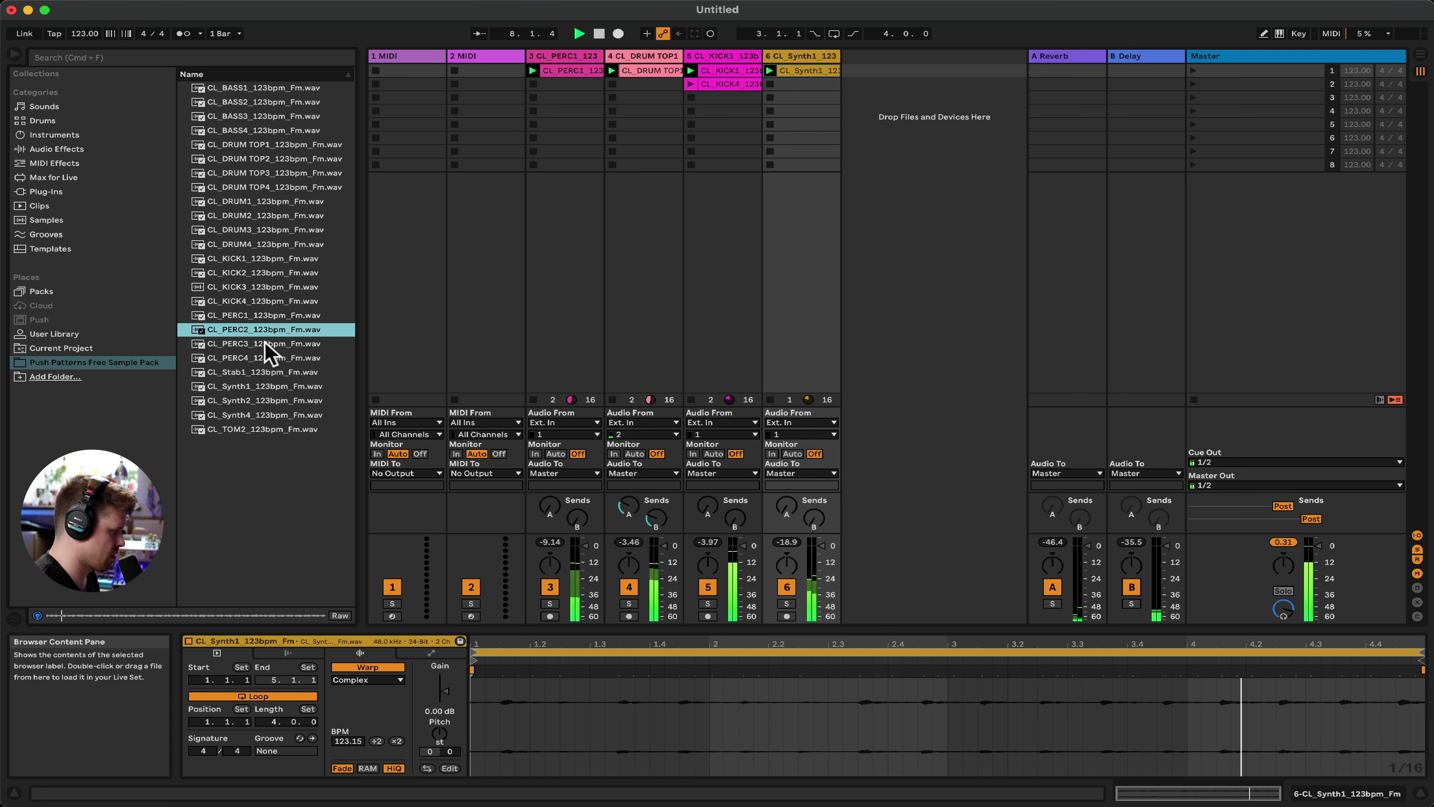
pyautogui.moveTo(265, 331); pyautogui.dragTo(887, 70)
pyautogui.click(850, 71)
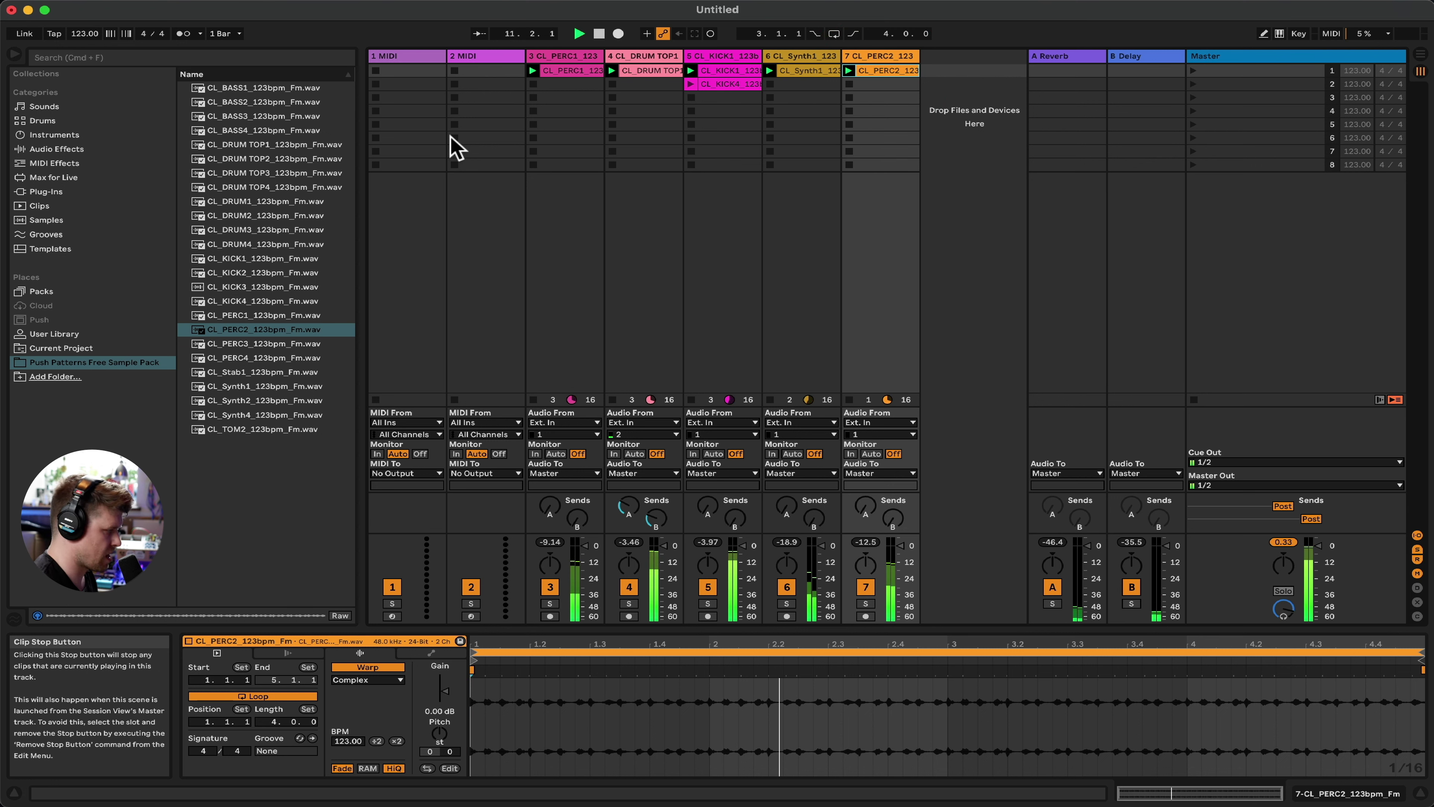
# Preview the bass samples and add CL_BASS2 as a new playing track
pyautogui.click(236, 117)
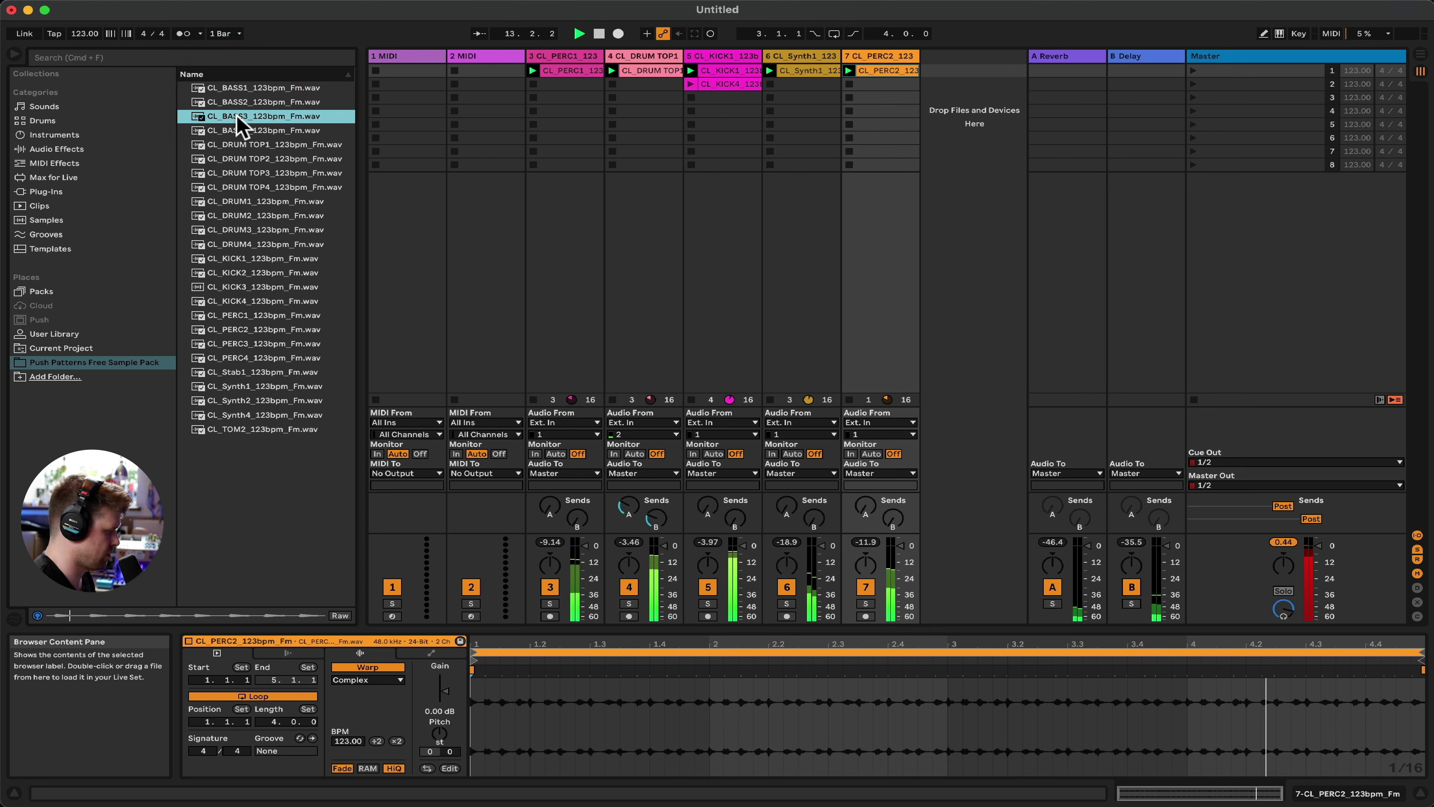
pyautogui.click(244, 103)
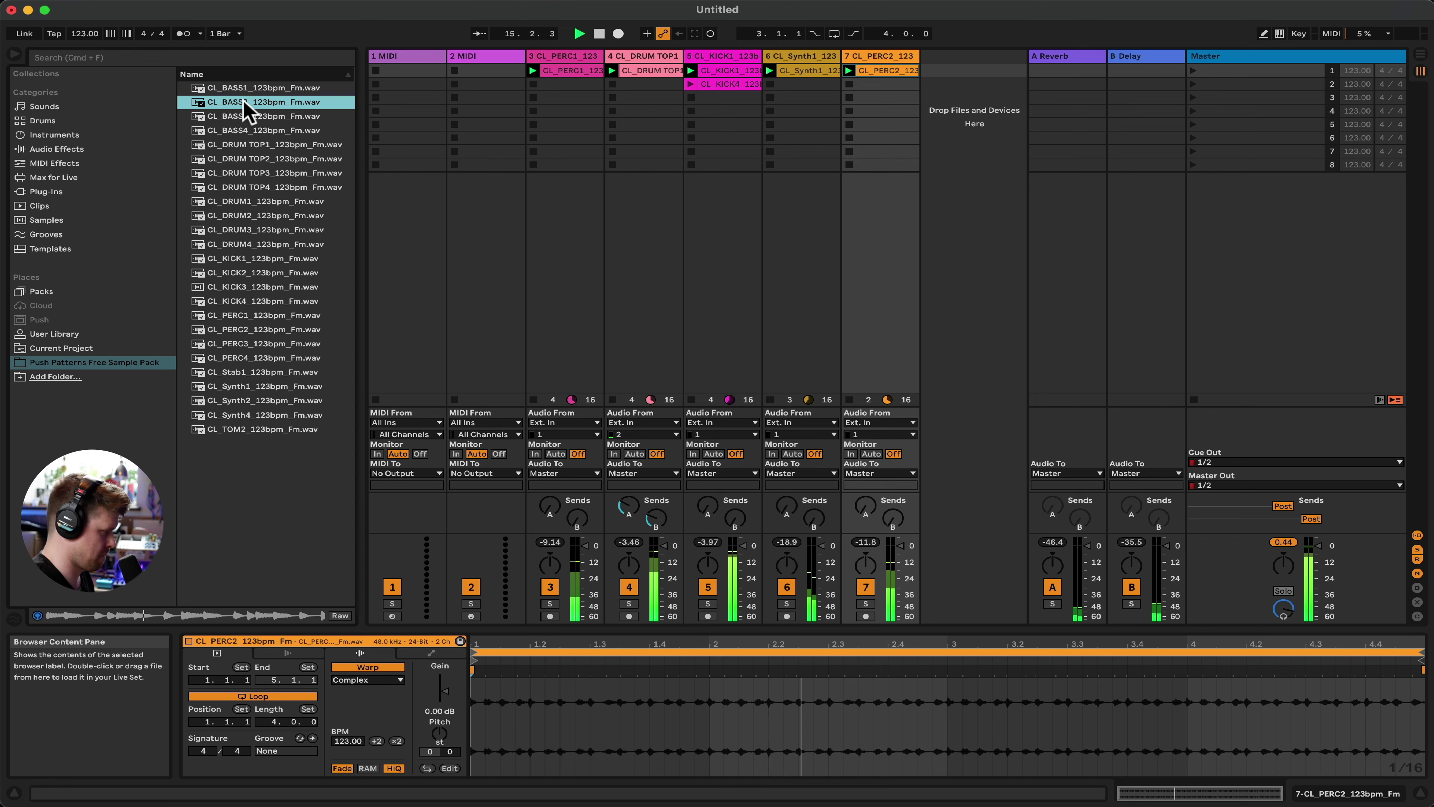
pyautogui.moveTo(244, 102); pyautogui.dragTo(948, 71)
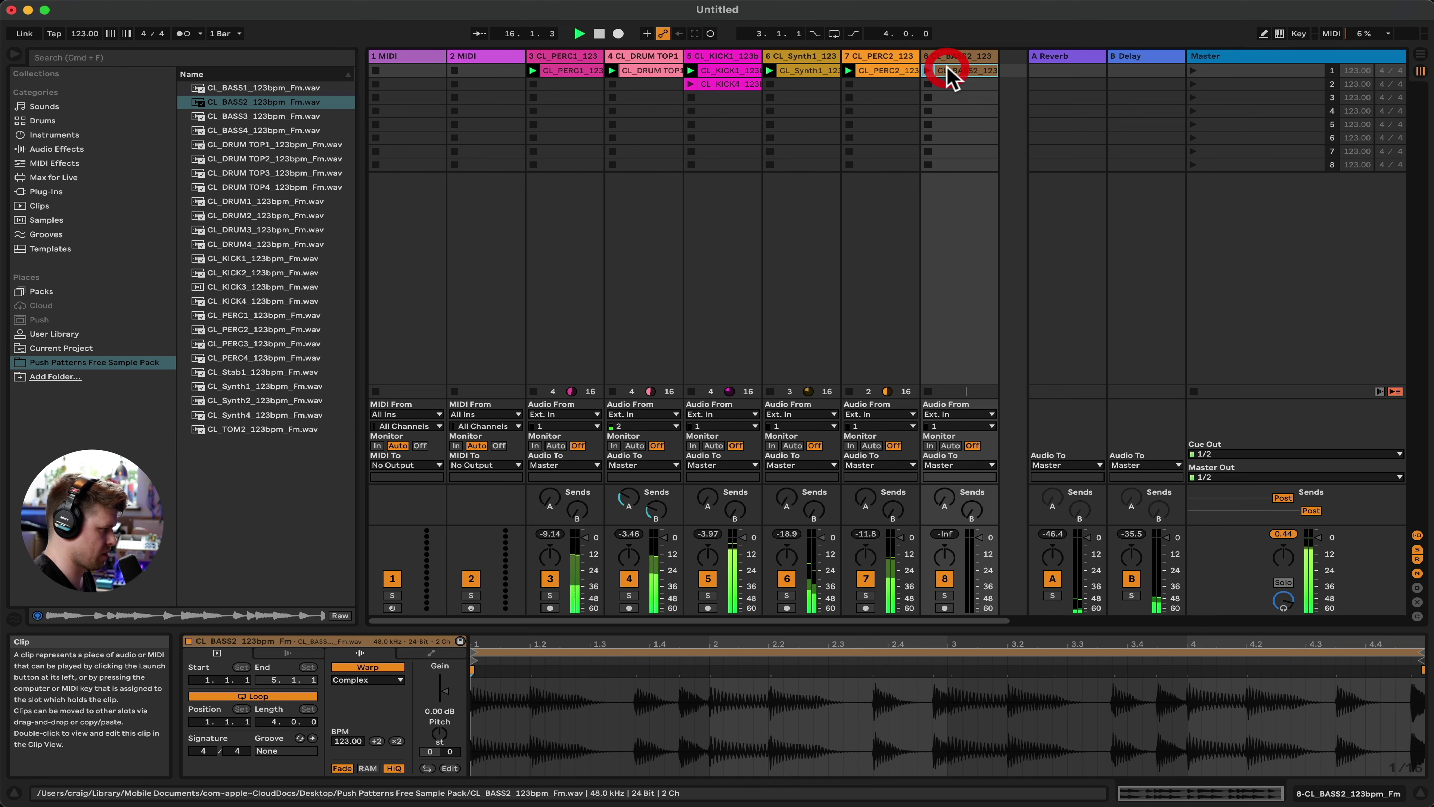
pyautogui.click(929, 70)
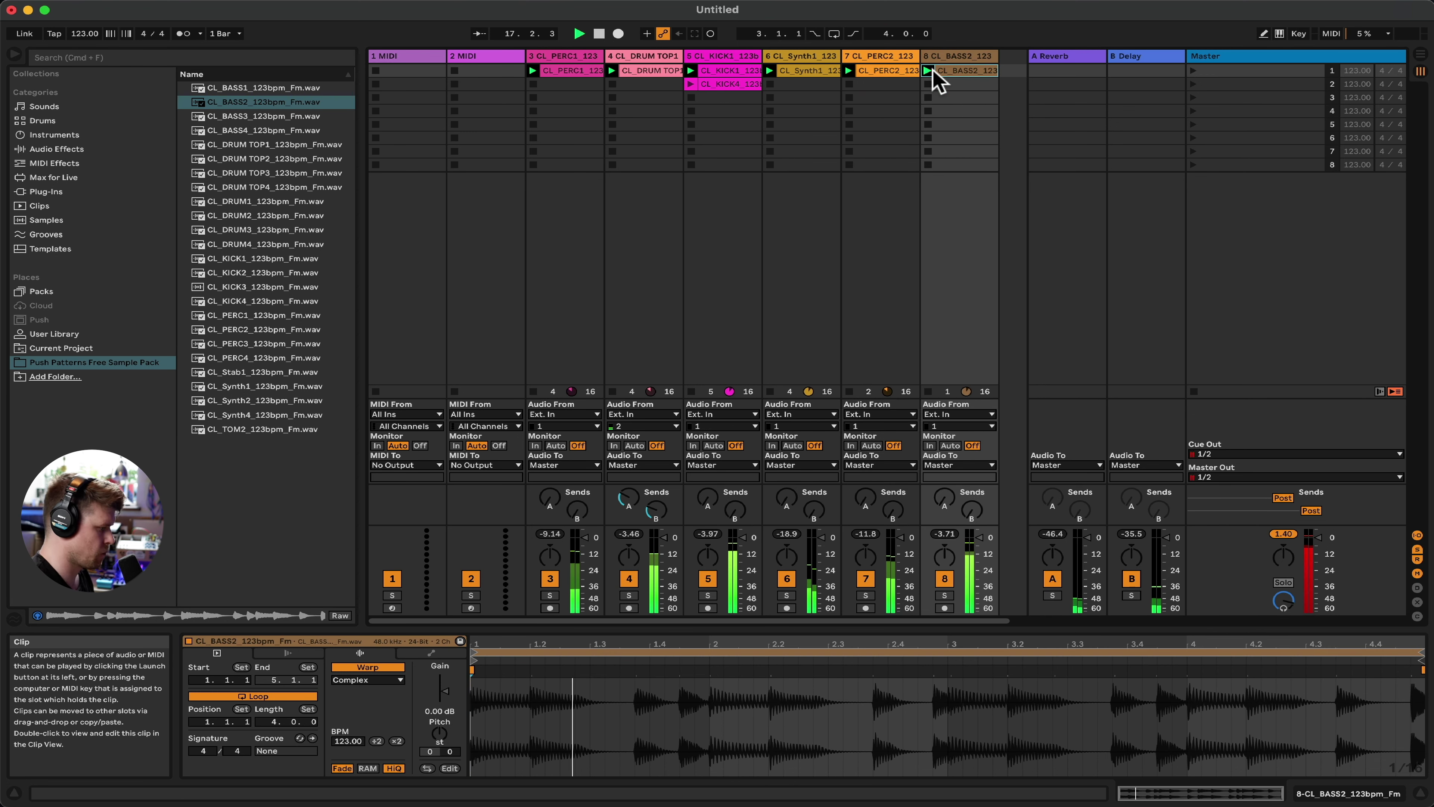
pyautogui.click(794, 501)
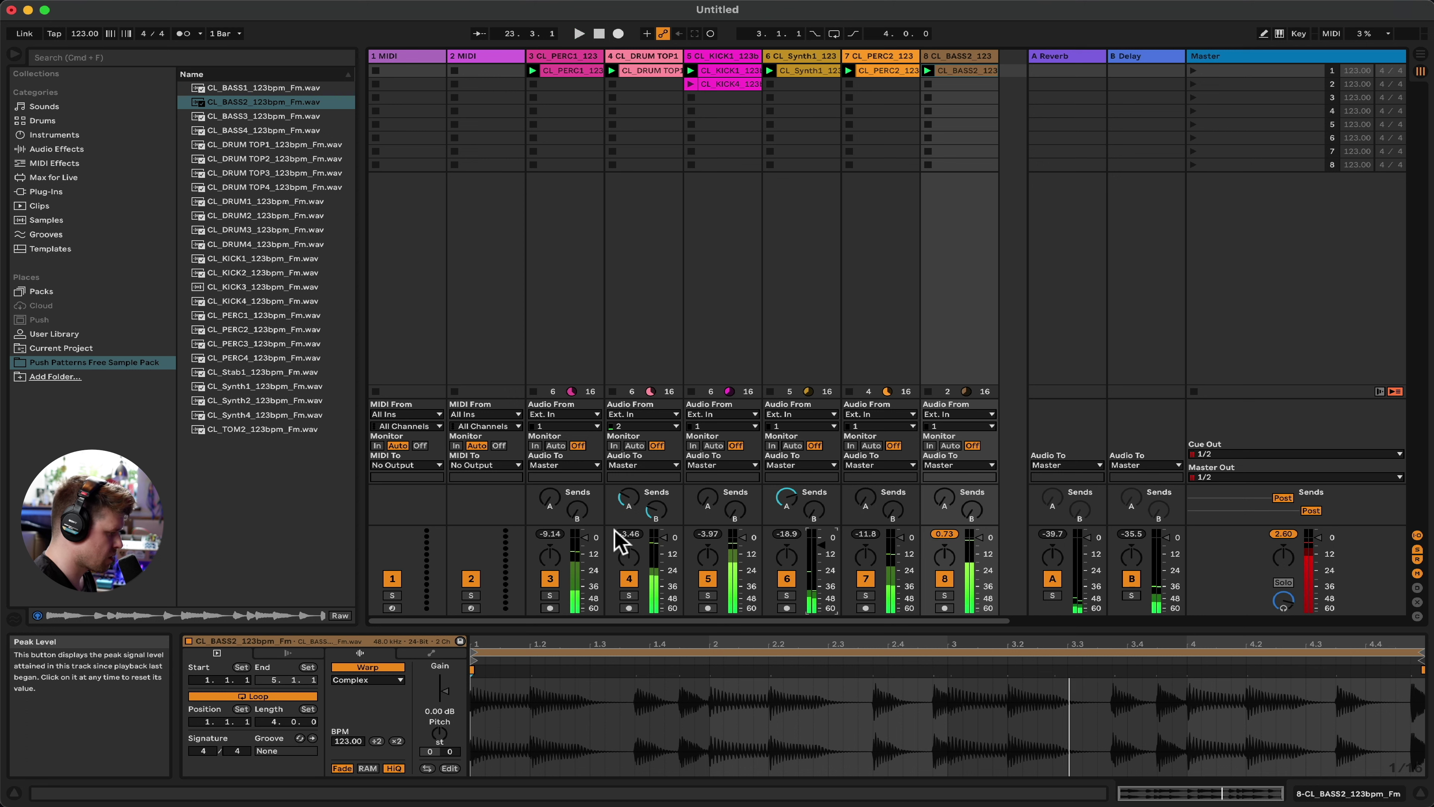
# Stop playback and select scene 1 in the Master column
pyautogui.press('space')
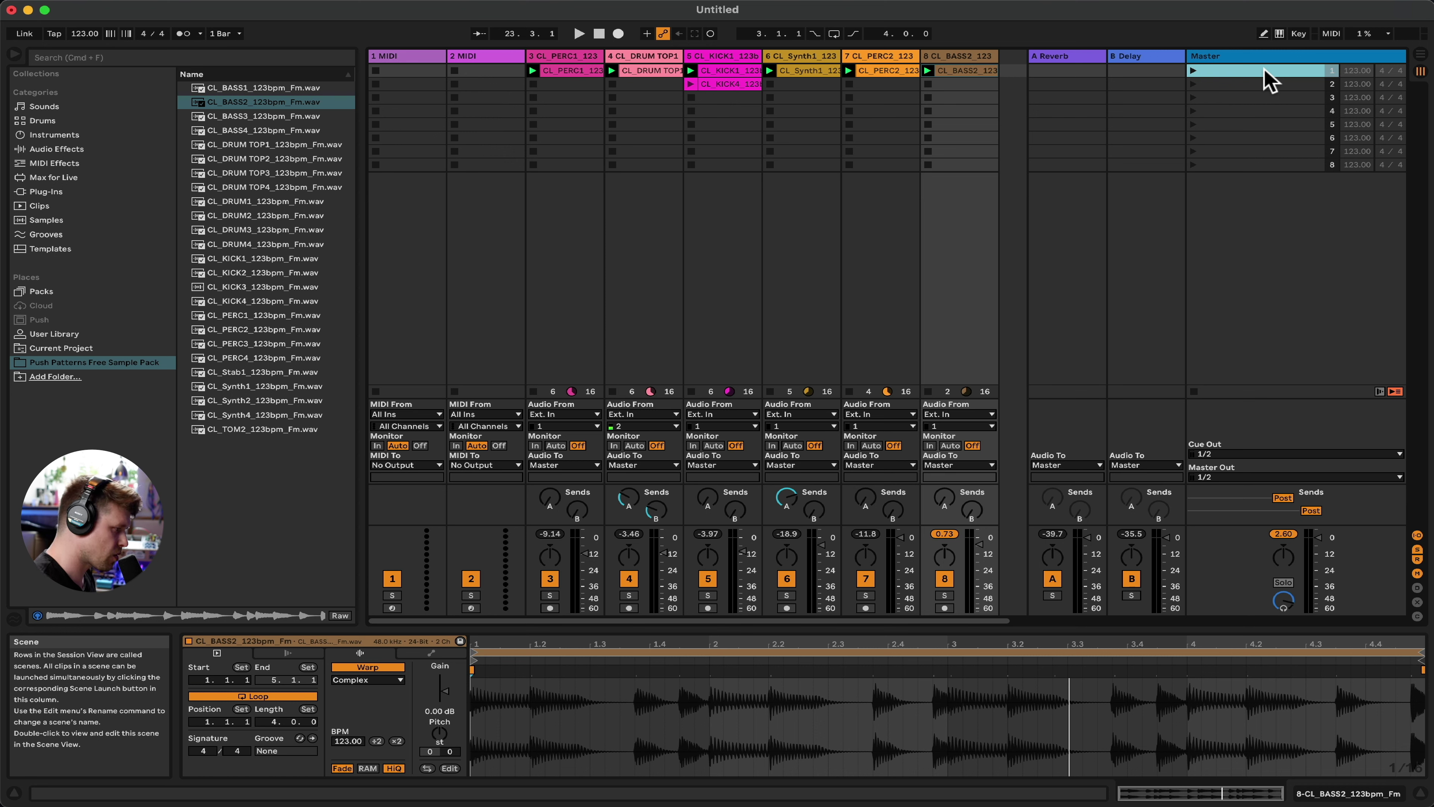
pyautogui.click(1265, 72)
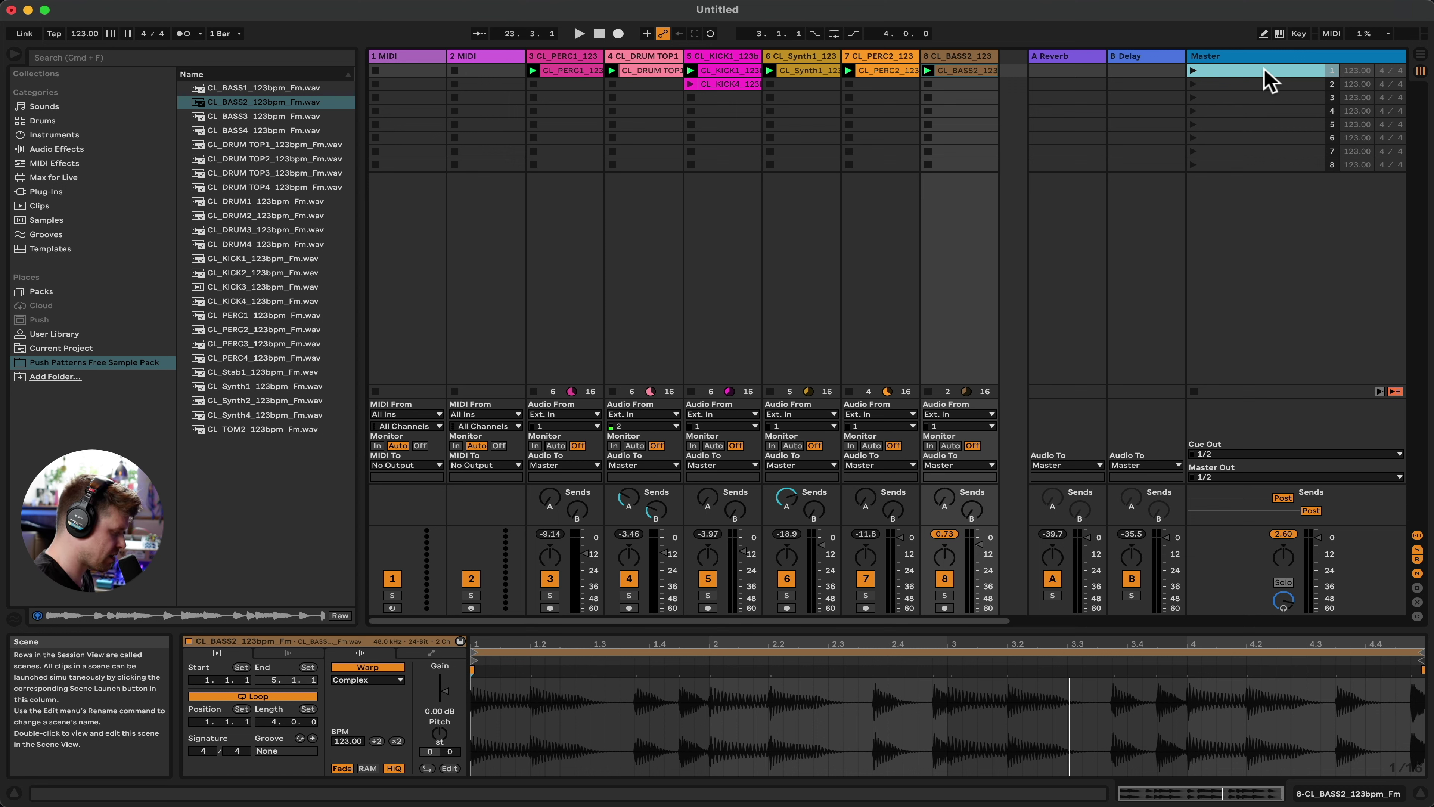
# Duplicate scene 1 into scenes 2–4, then delete CL_BASS2 and CL_PERC2 from scene 3
pyautogui.press('super')
pyautogui.press('super+d')
pyautogui.press('super+d')
pyautogui.press('super+d')
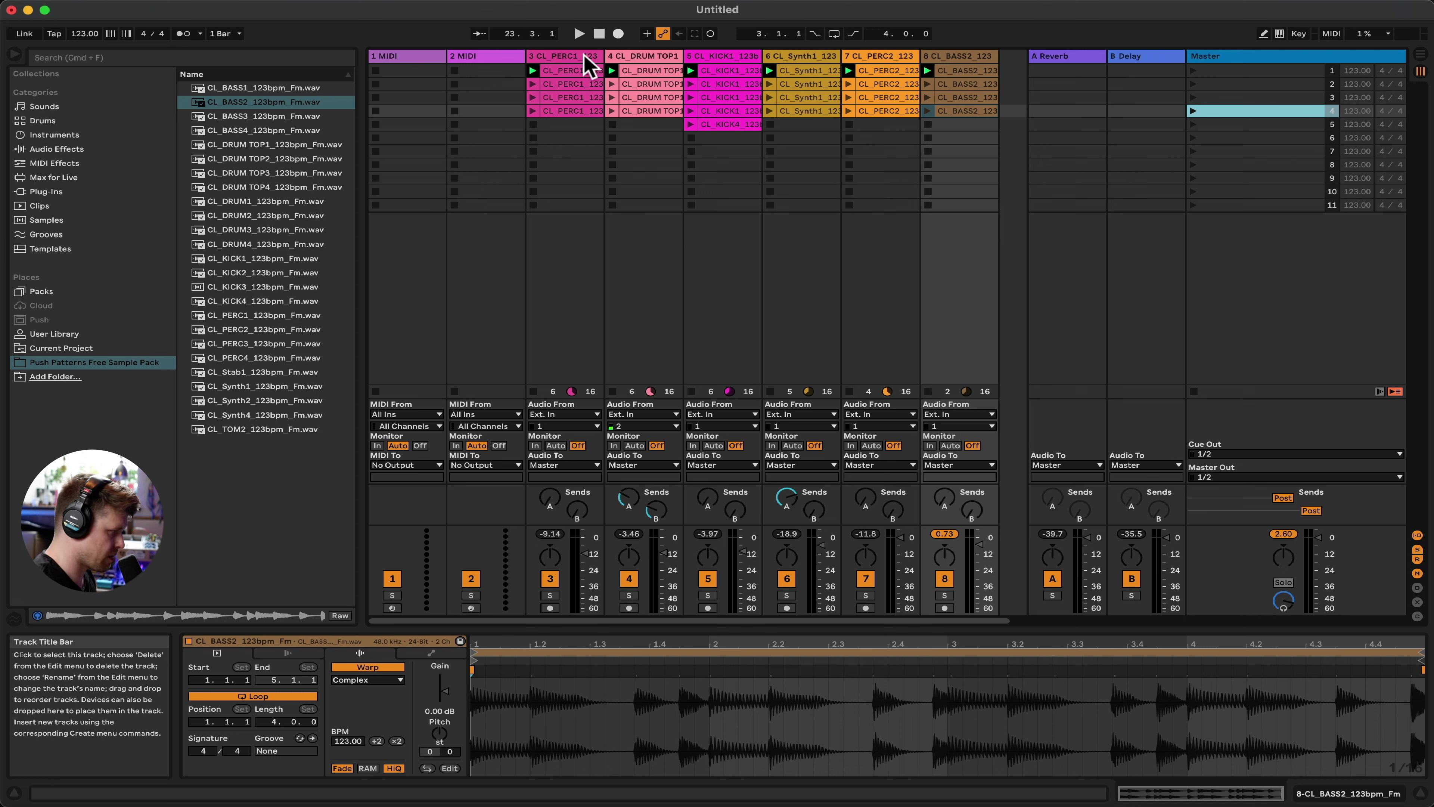
pyautogui.click(958, 96)
pyautogui.press('Delete')
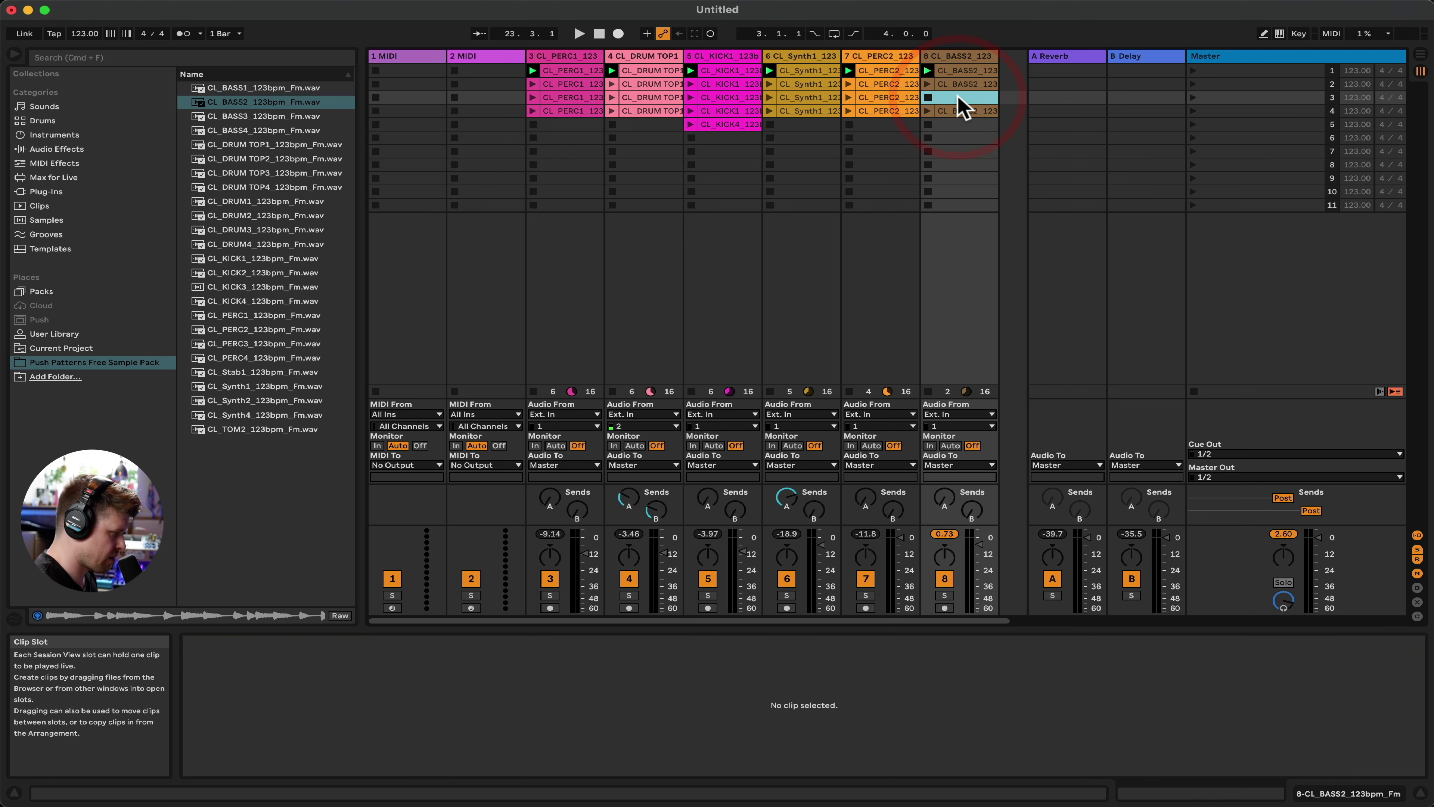
pyautogui.click(878, 100)
pyautogui.press('Delete')
# Delete the CL_Synth1 clips from scenes 1–3 and undo a mistaken drum and kick deletion
pyautogui.click(816, 97)
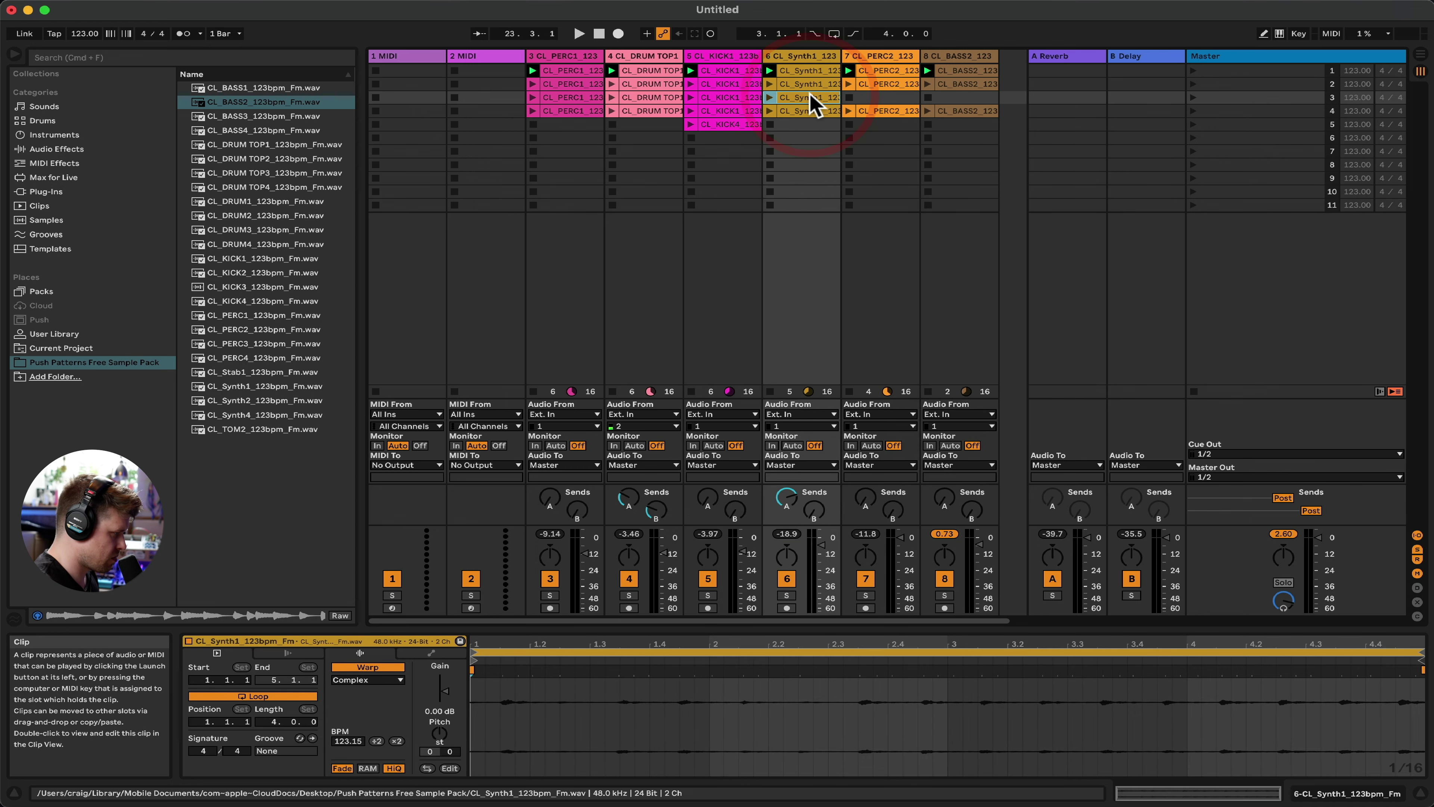
pyautogui.keyDown('shift'); pyautogui.click(810, 70); pyautogui.keyUp('shift')
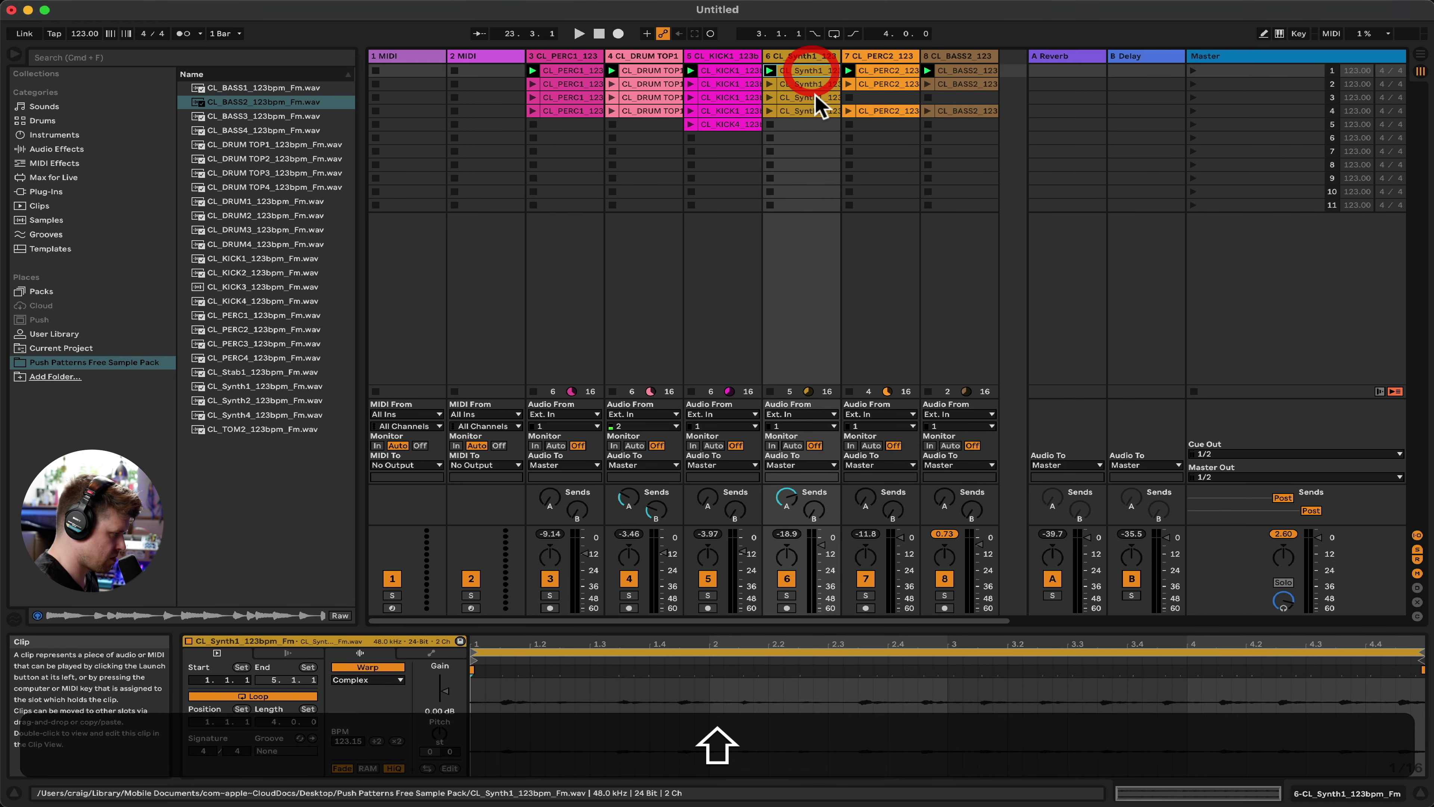
pyautogui.press('Delete')
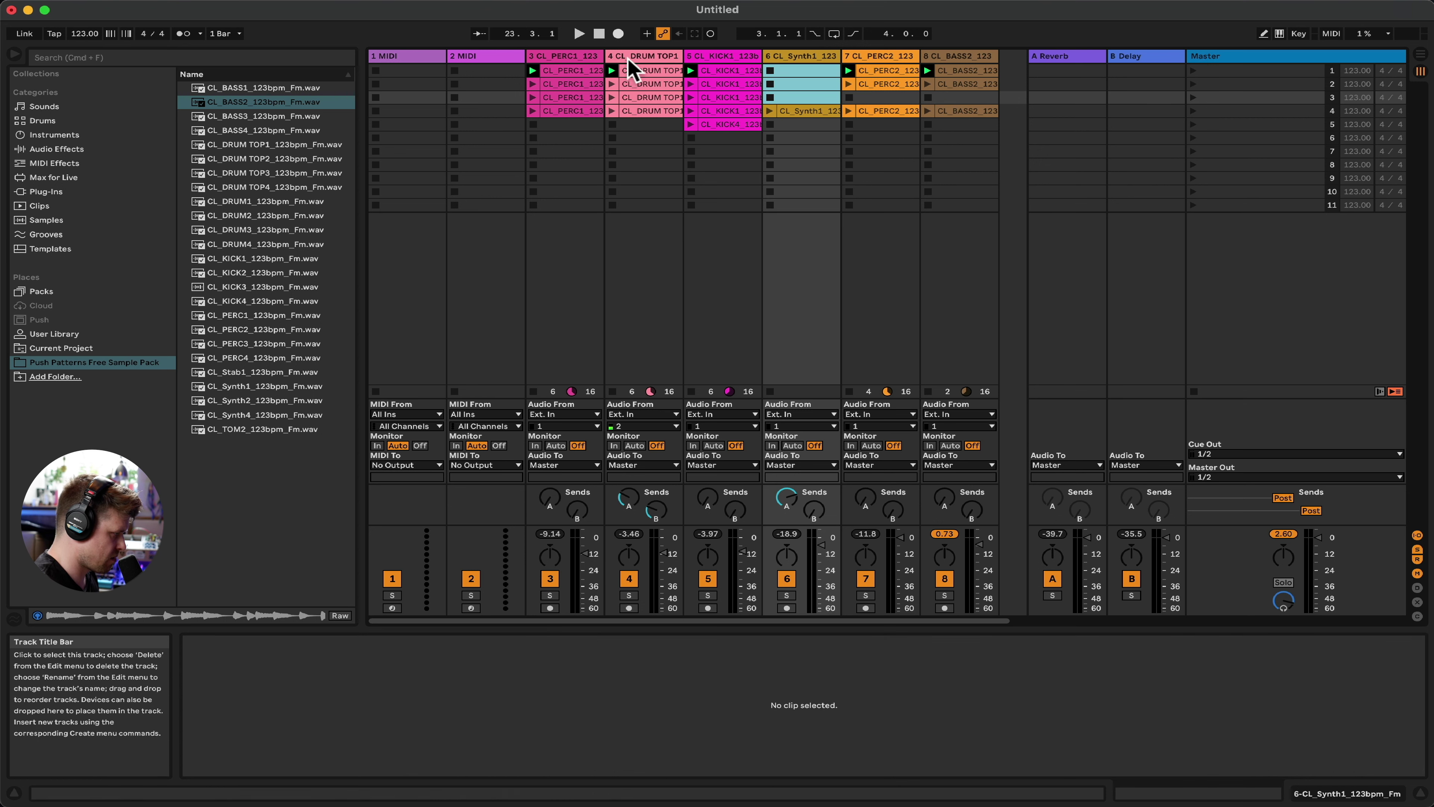
pyautogui.click(642, 70)
pyautogui.keyDown('shift'); pyautogui.click(647, 95); pyautogui.keyUp('shift')
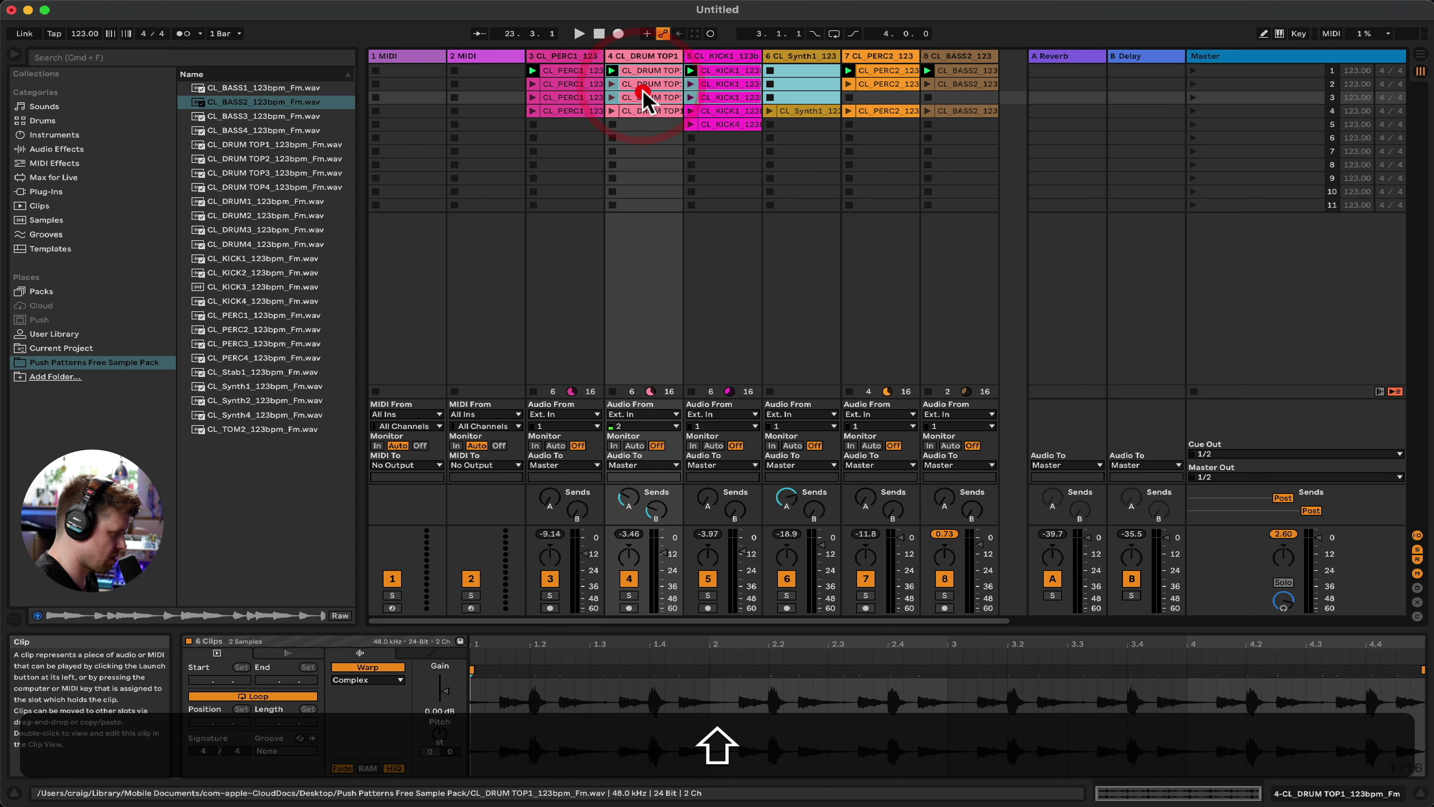
pyautogui.press('Delete')
pyautogui.click(890, 73)
pyautogui.press('cmd+z')
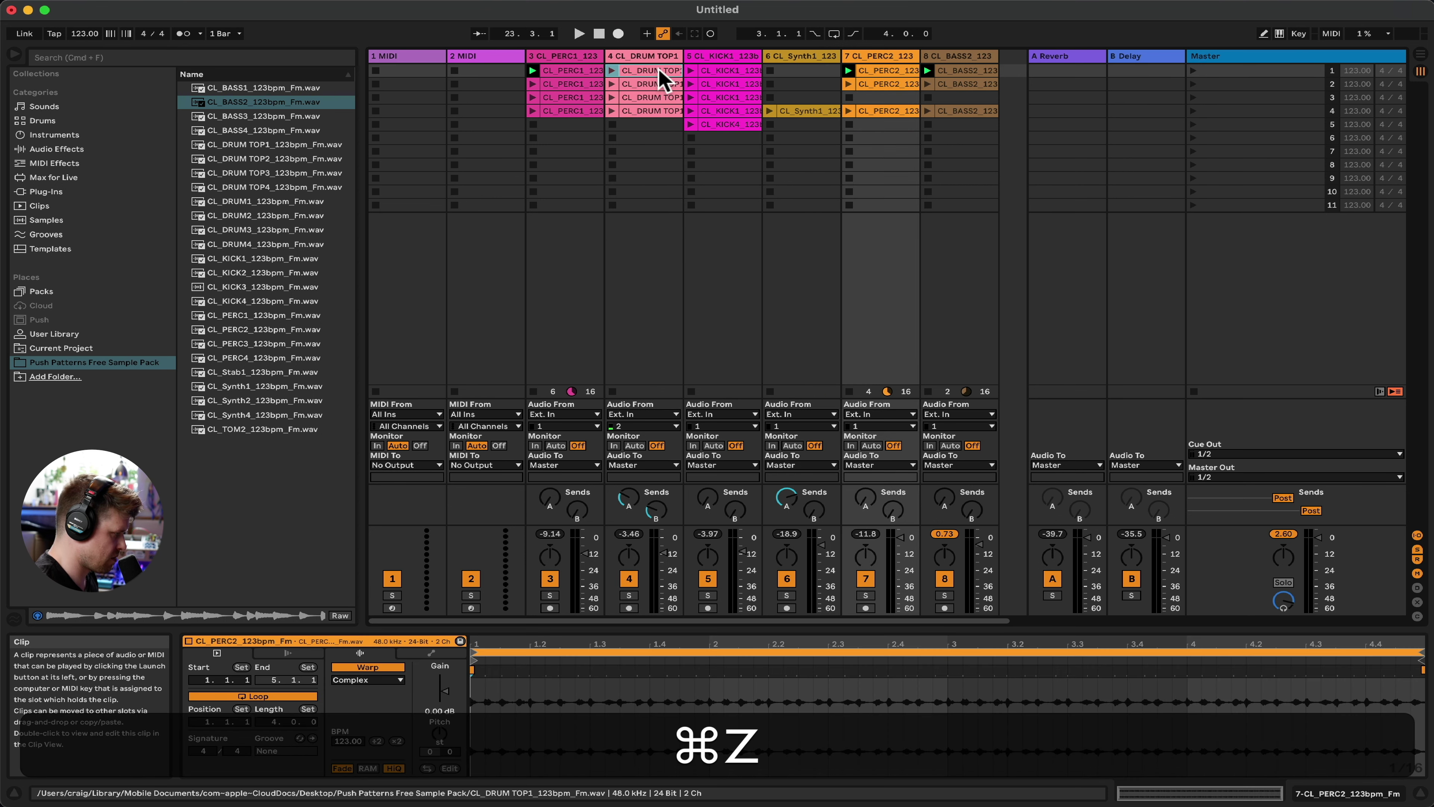
# Remove CL_DRUM TOP1 from scenes 1–3 and CL_PERC1 from scenes 1–2
pyautogui.click(659, 71)
pyautogui.keyDown('shift'); pyautogui.click(659, 96); pyautogui.keyUp('shift')
pyautogui.press('Delete')
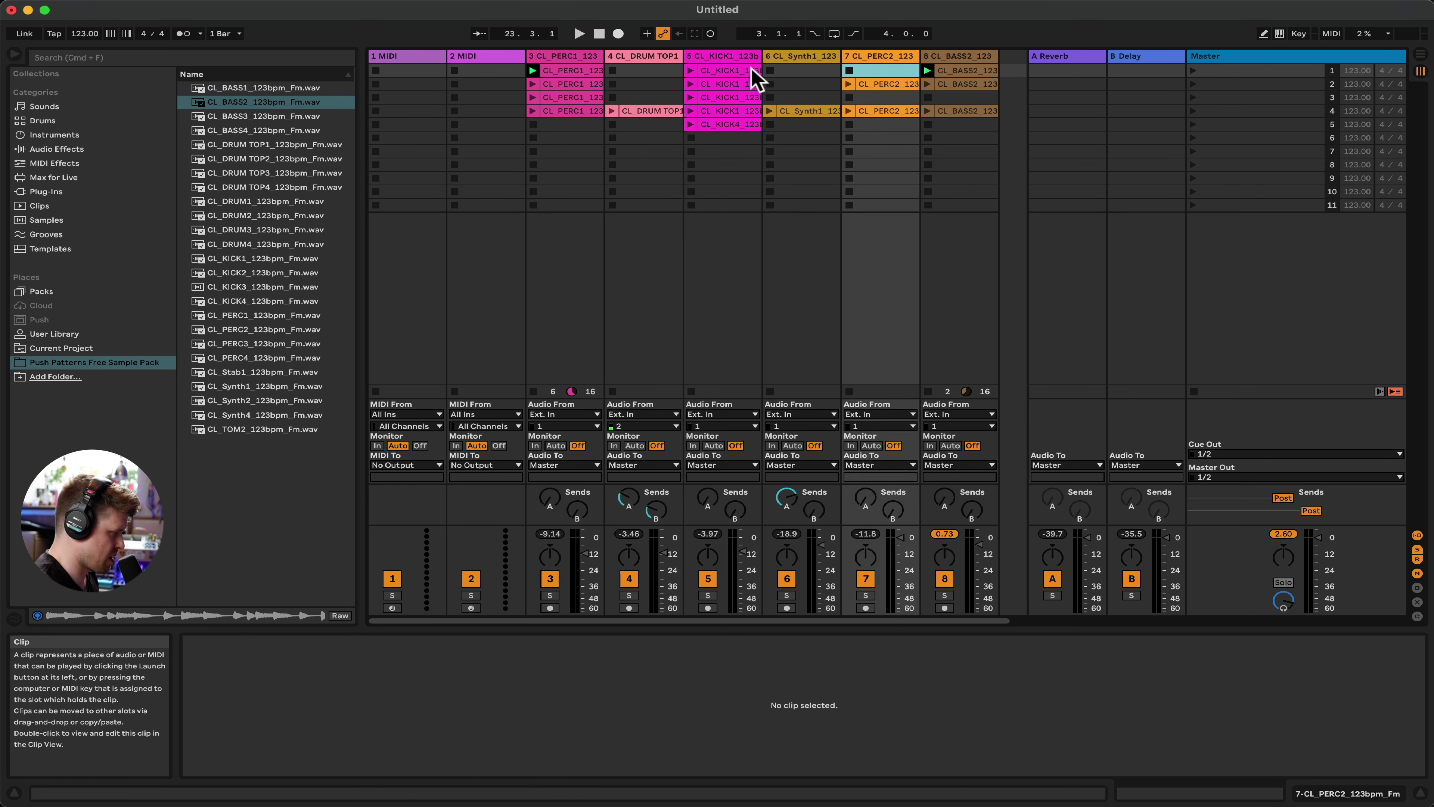
pyautogui.click(570, 70)
pyautogui.keyDown('shift'); pyautogui.click(584, 85); pyautogui.keyUp('shift')
pyautogui.press('Delete')
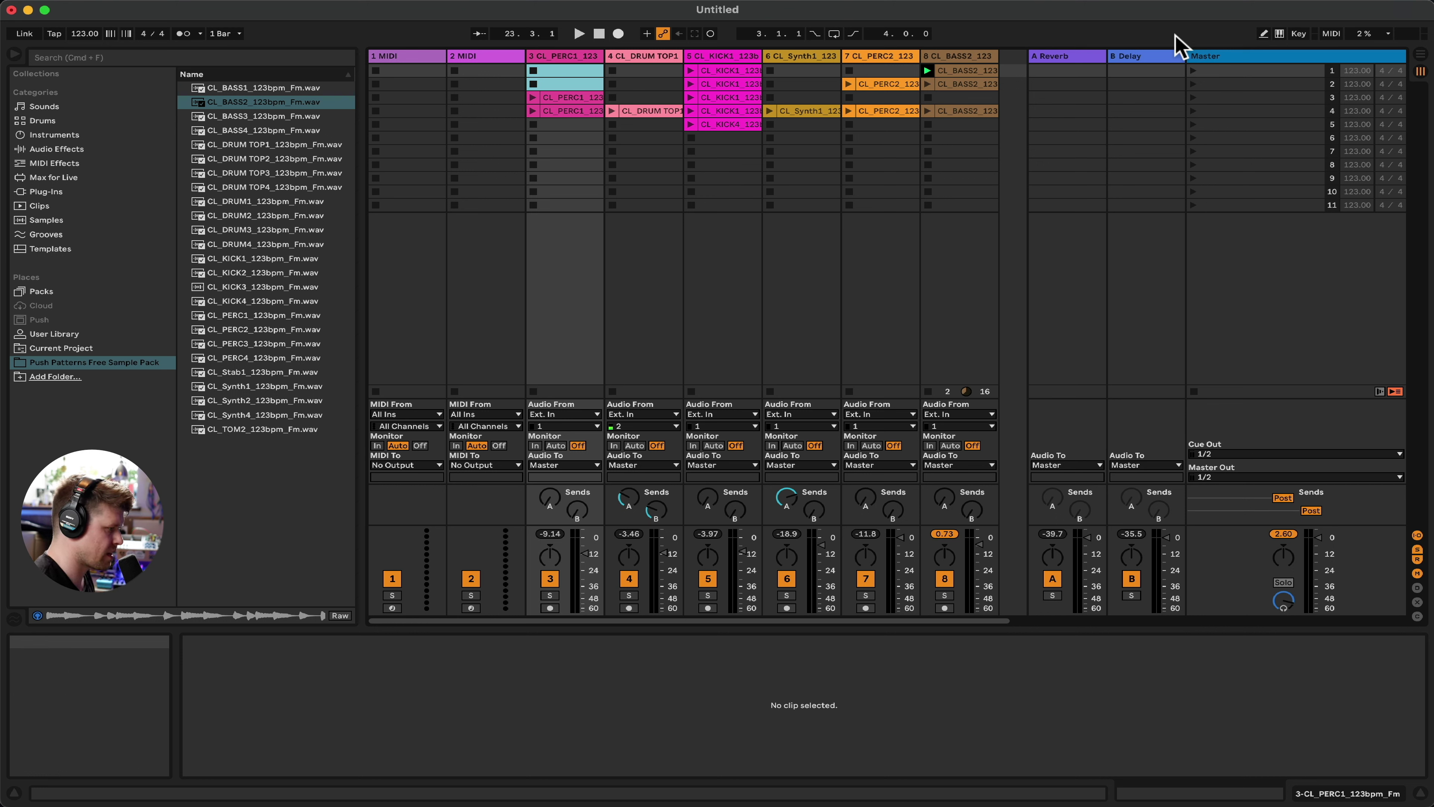
# Audition scenes 1 to 3, stopping the kick clip before scene 3
pyautogui.click(1193, 71)
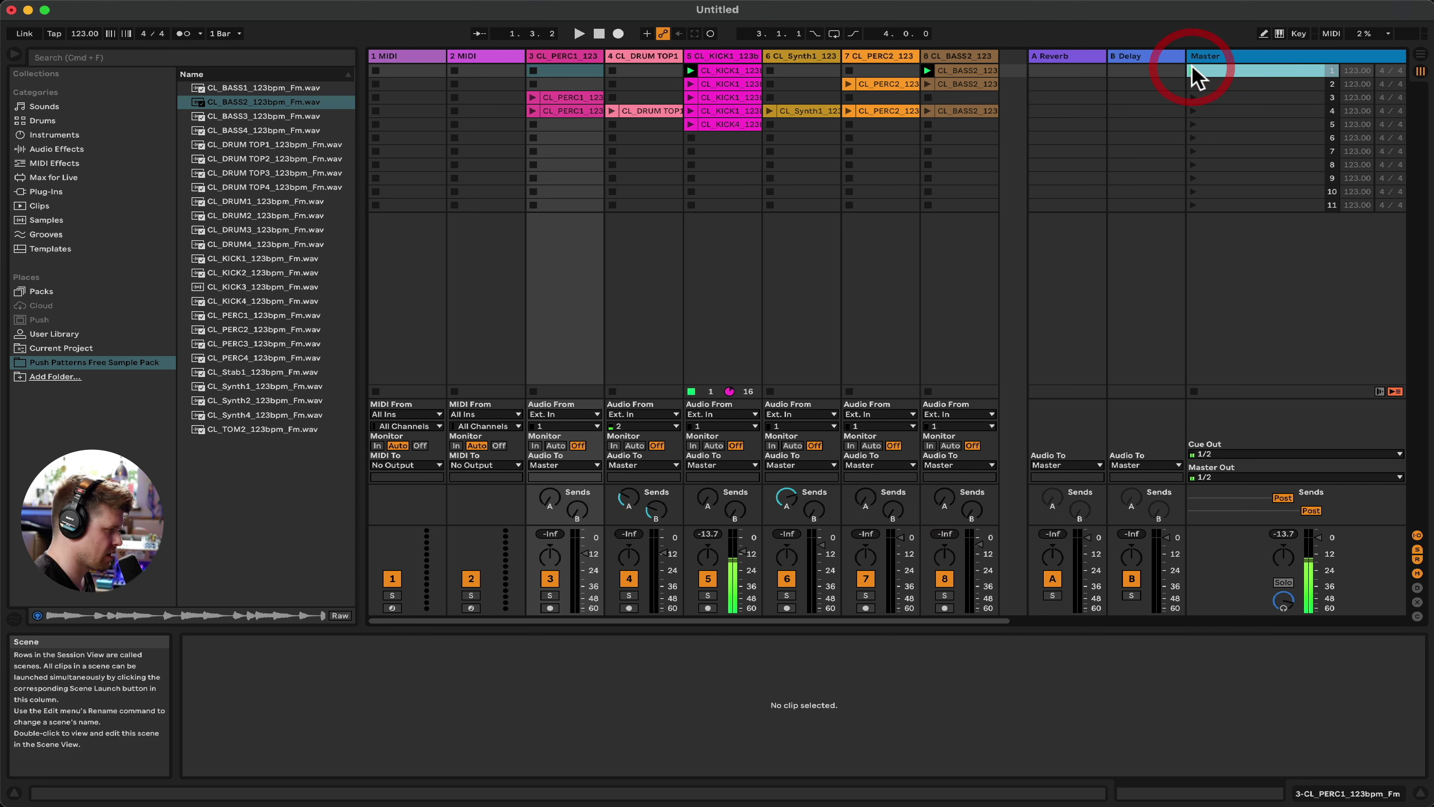
pyautogui.click(1194, 391)
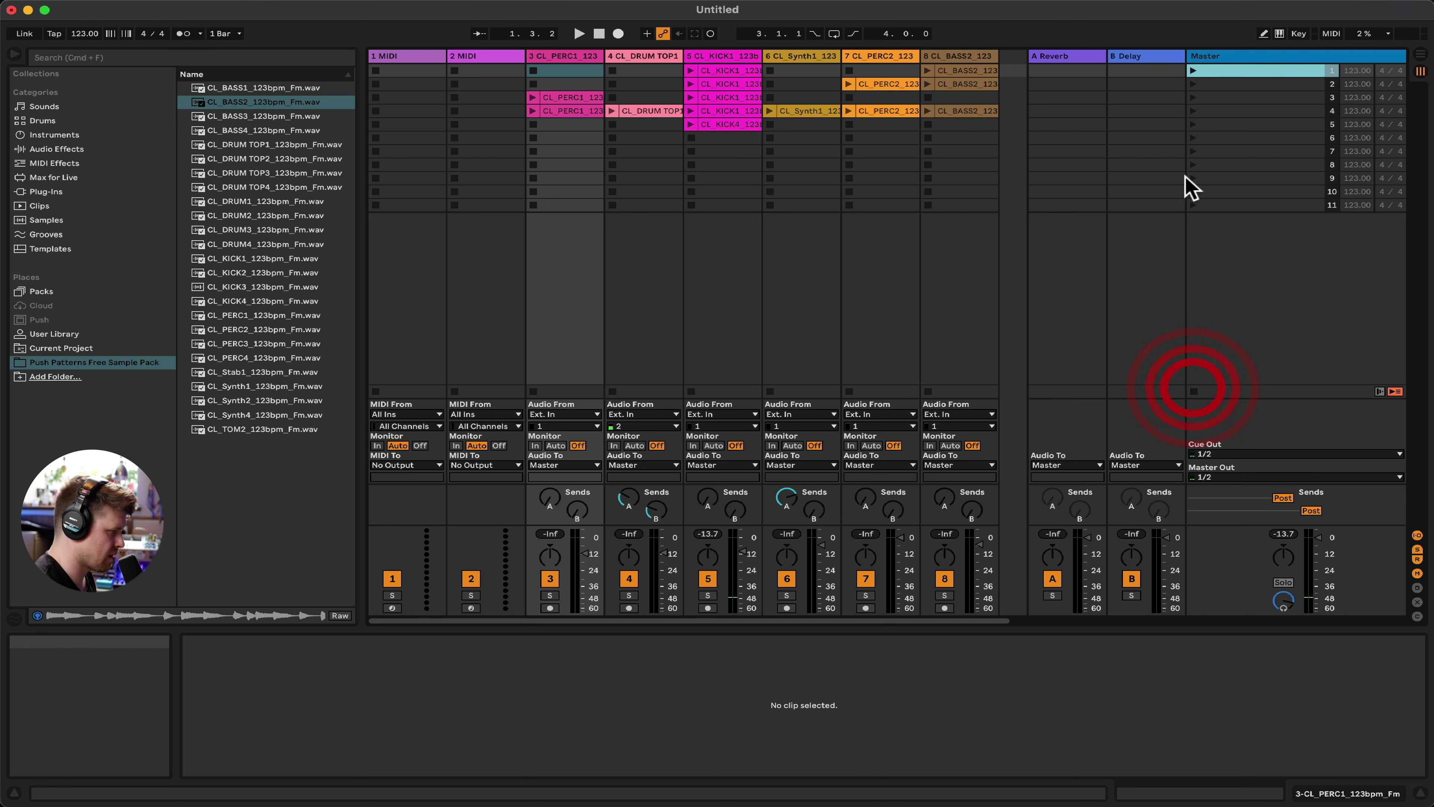
pyautogui.click(1193, 71)
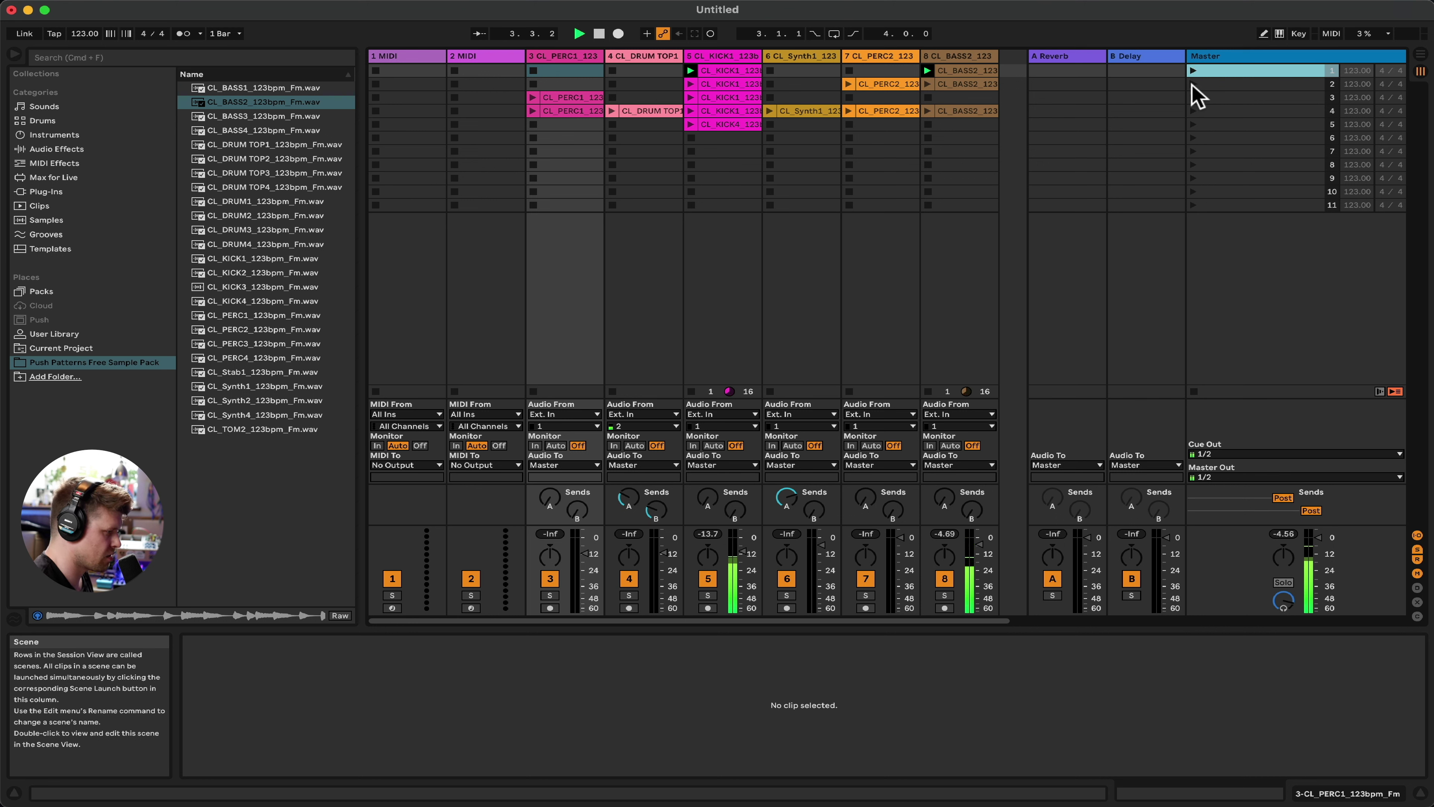
pyautogui.click(1193, 83)
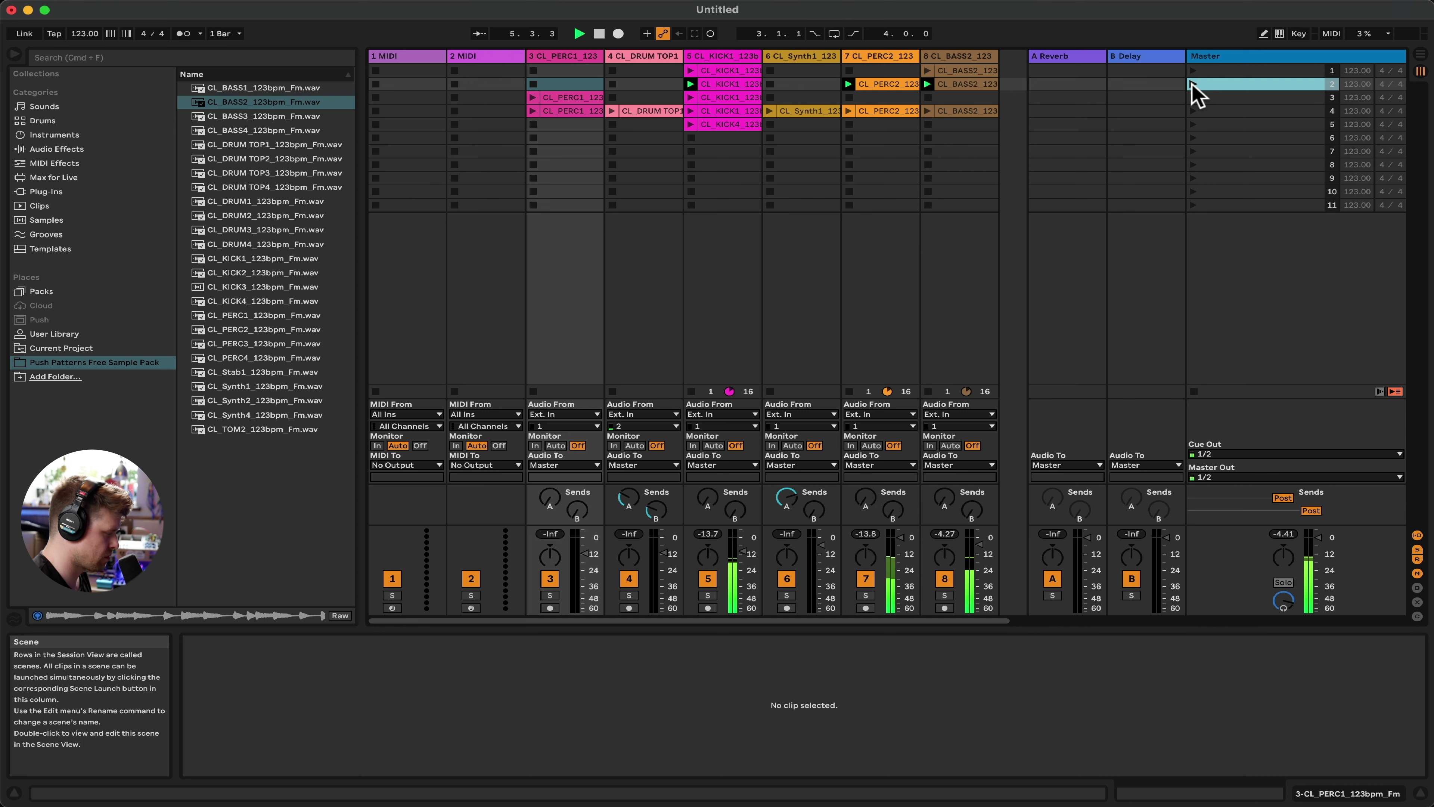
pyautogui.click(691, 138)
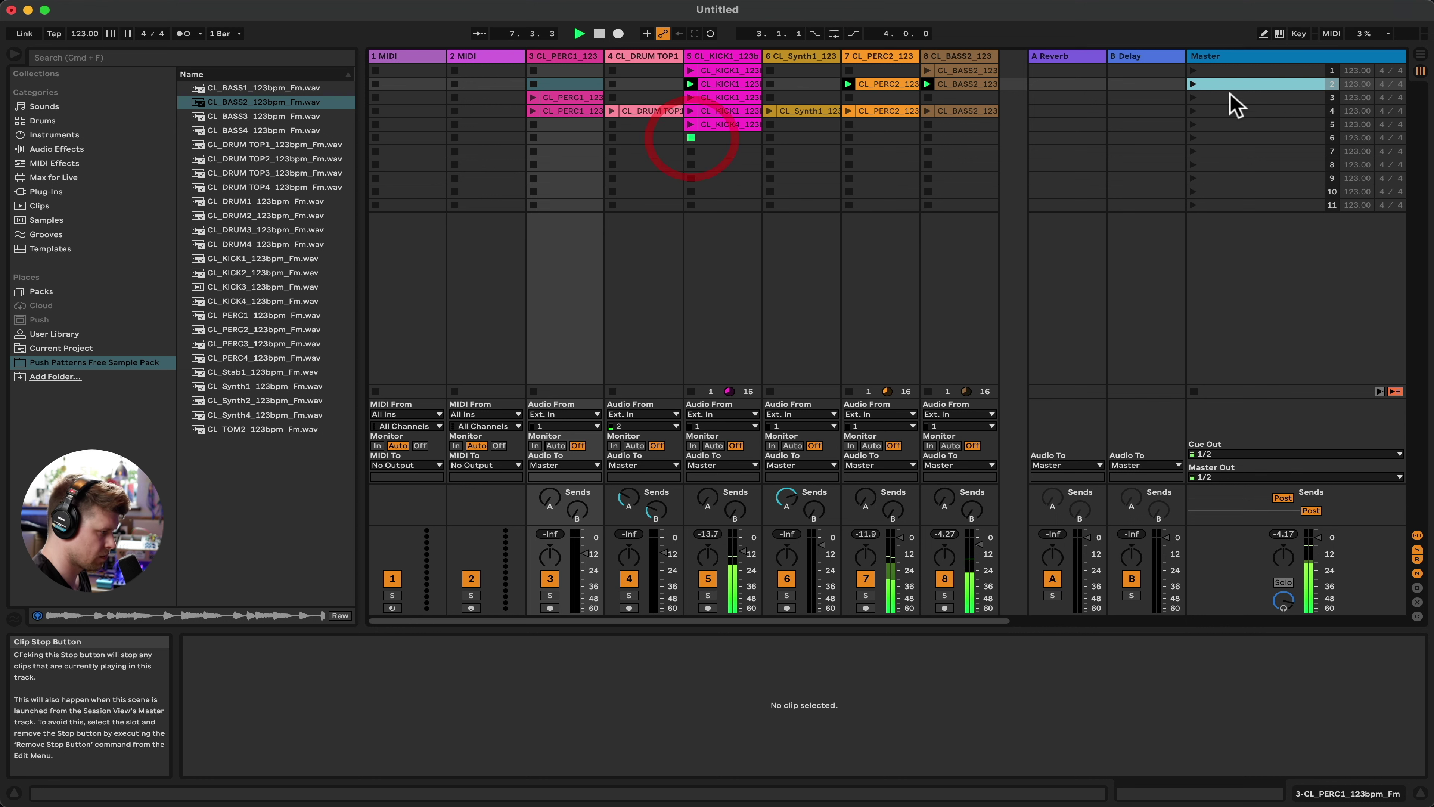
pyautogui.click(1193, 97)
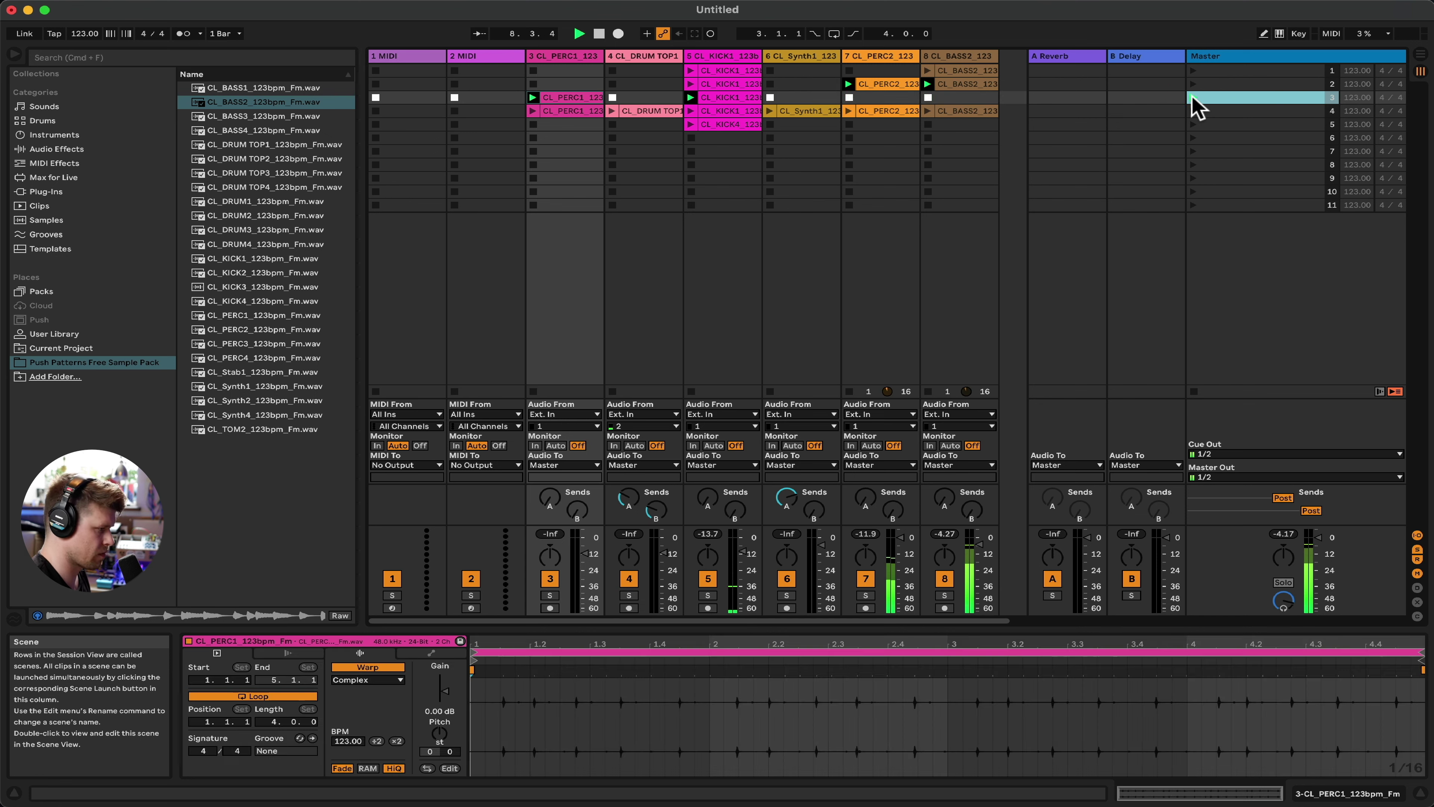
# Duplicate the scene 2 CL_PERC2 and CL_BASS2 clips into scene 3
pyautogui.click(872, 85)
pyautogui.press('super+d')
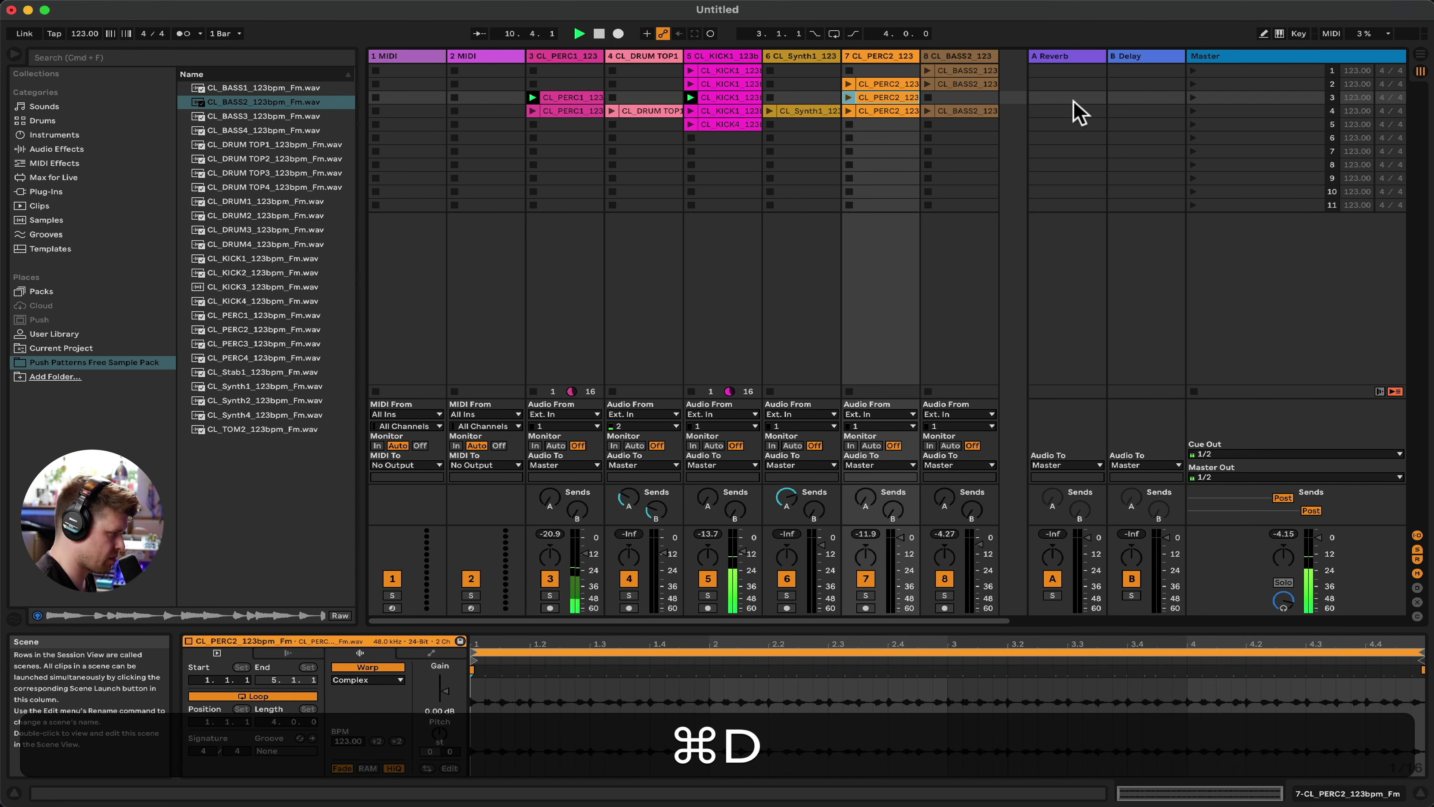
pyautogui.click(848, 95)
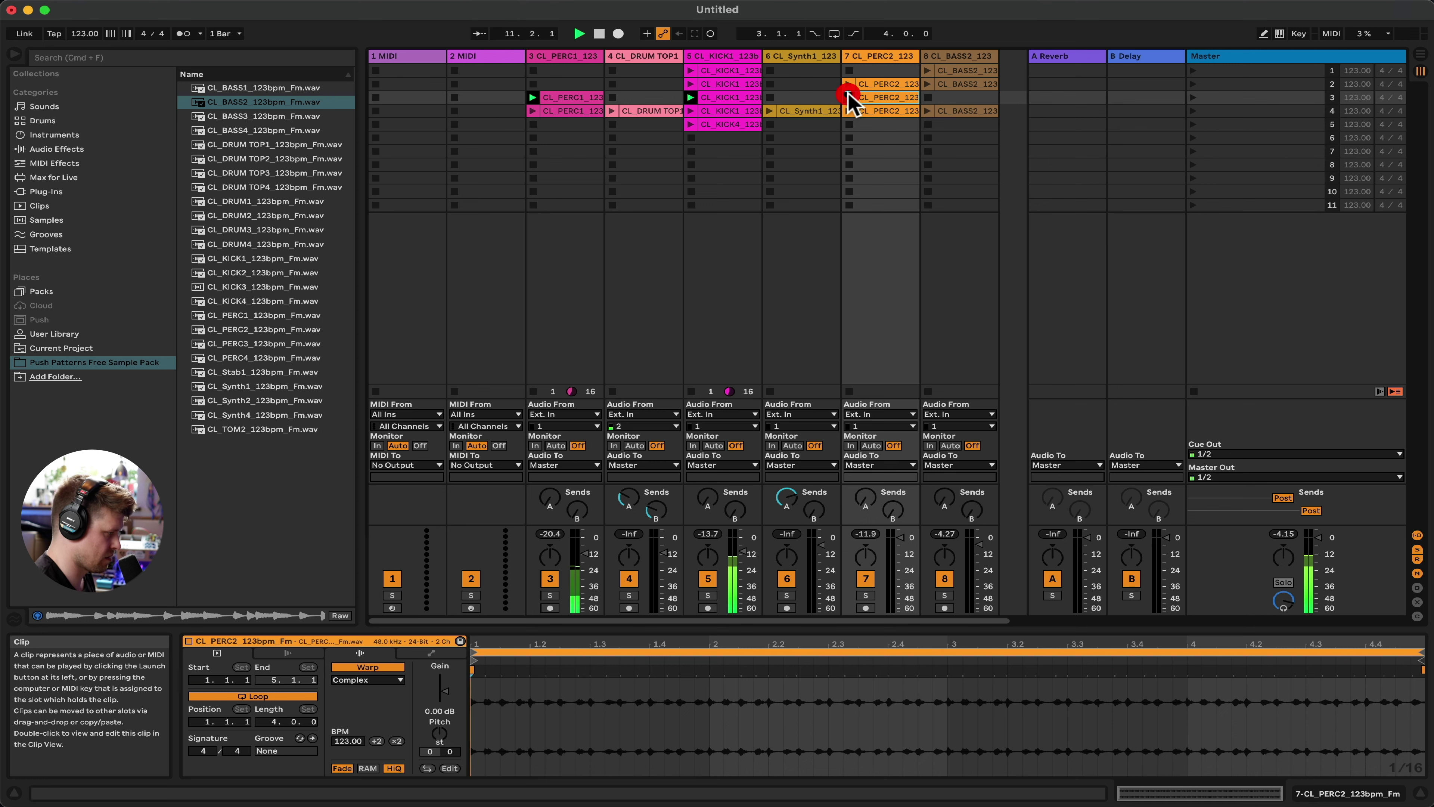
pyautogui.click(960, 83)
pyautogui.press('super+d')
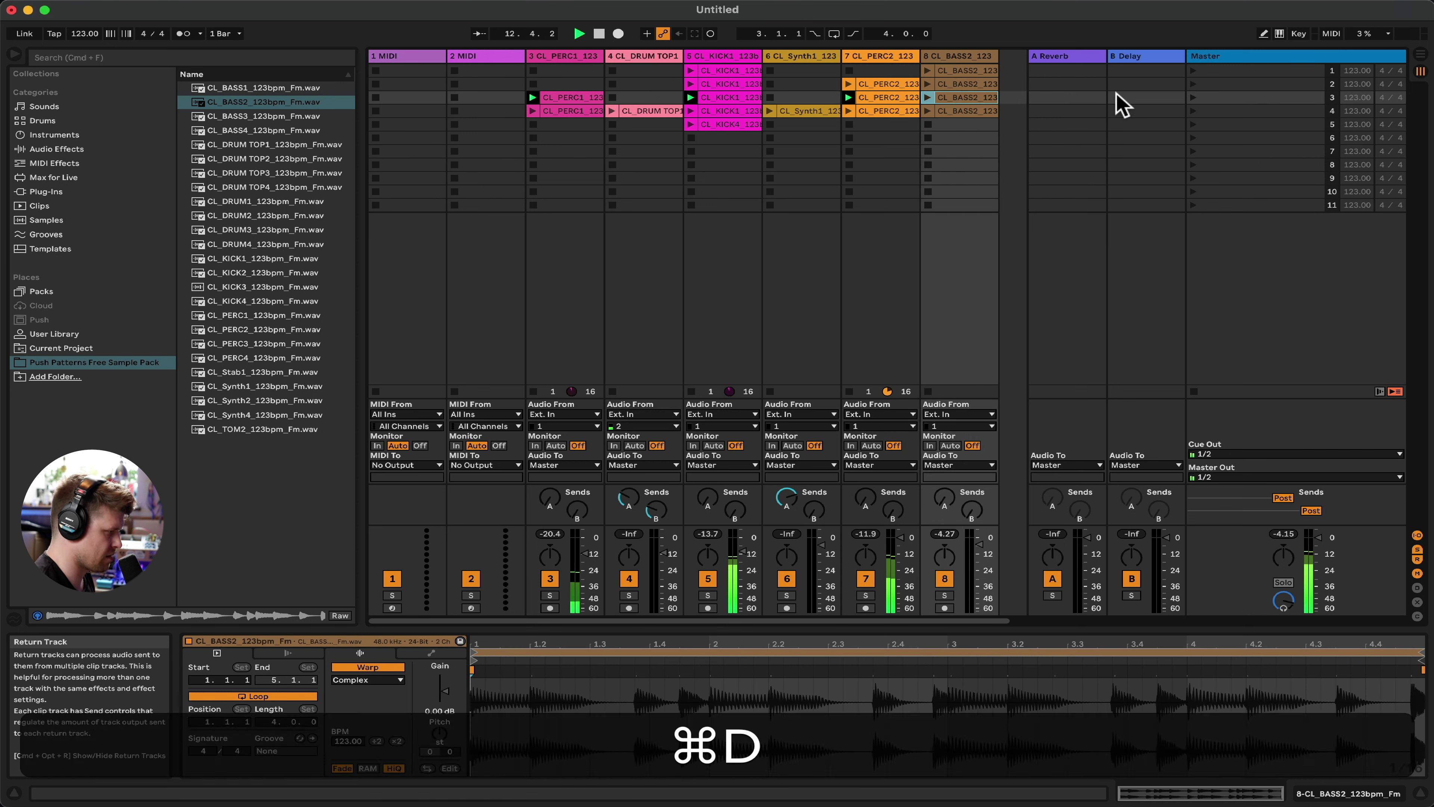
# Play scenes 1 through 4 in turn, stopping the kick before scene 4
pyautogui.click(1194, 70)
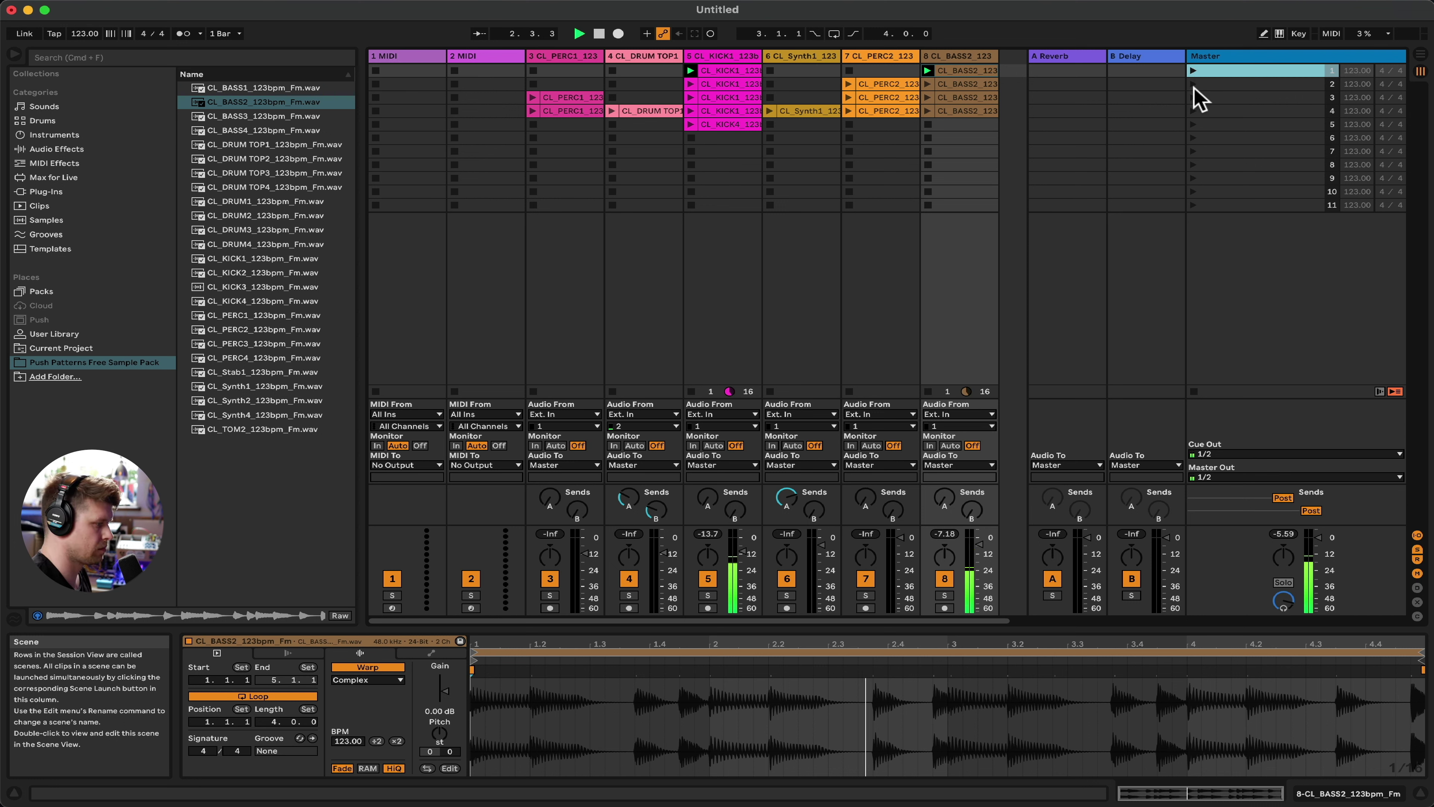
pyautogui.click(1193, 84)
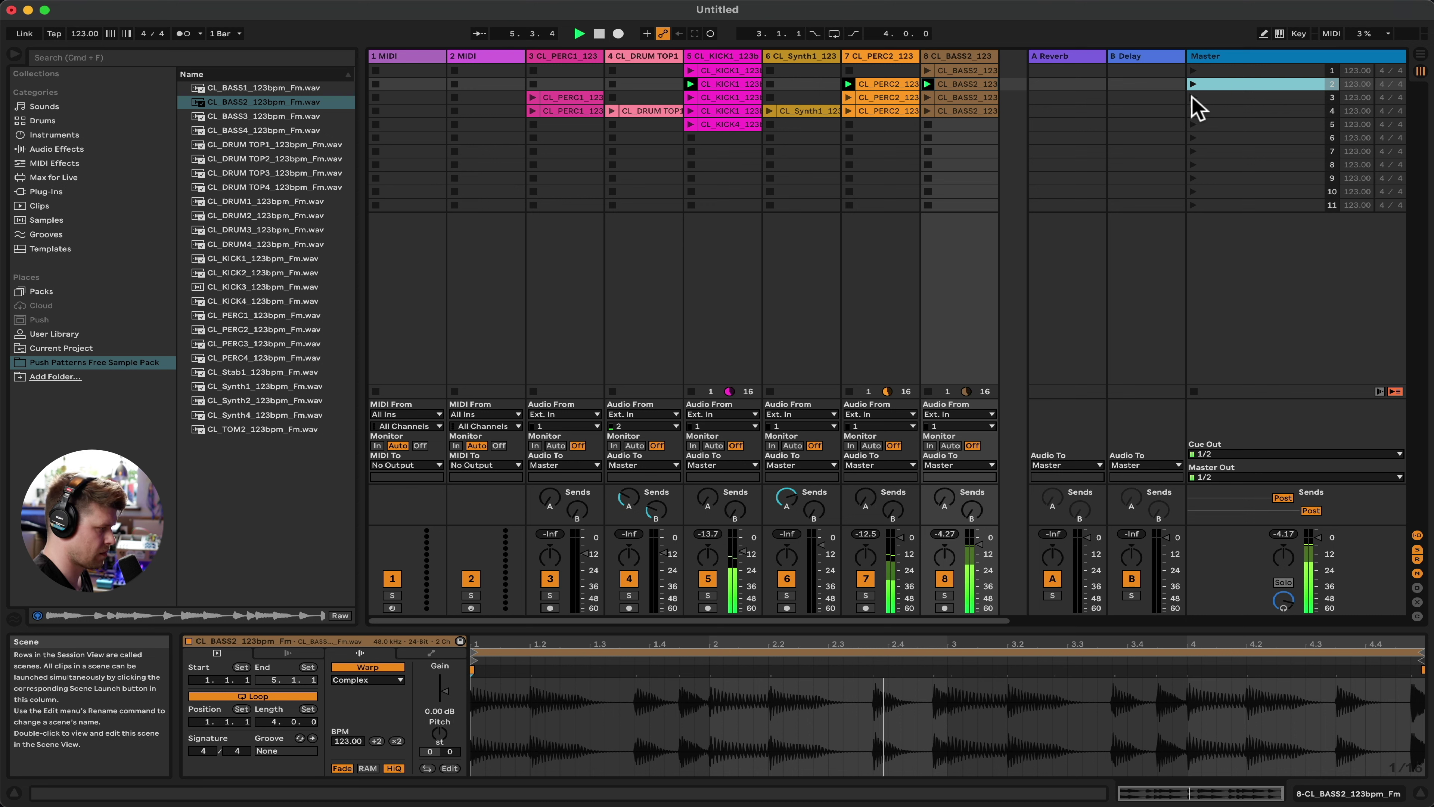
pyautogui.click(1193, 98)
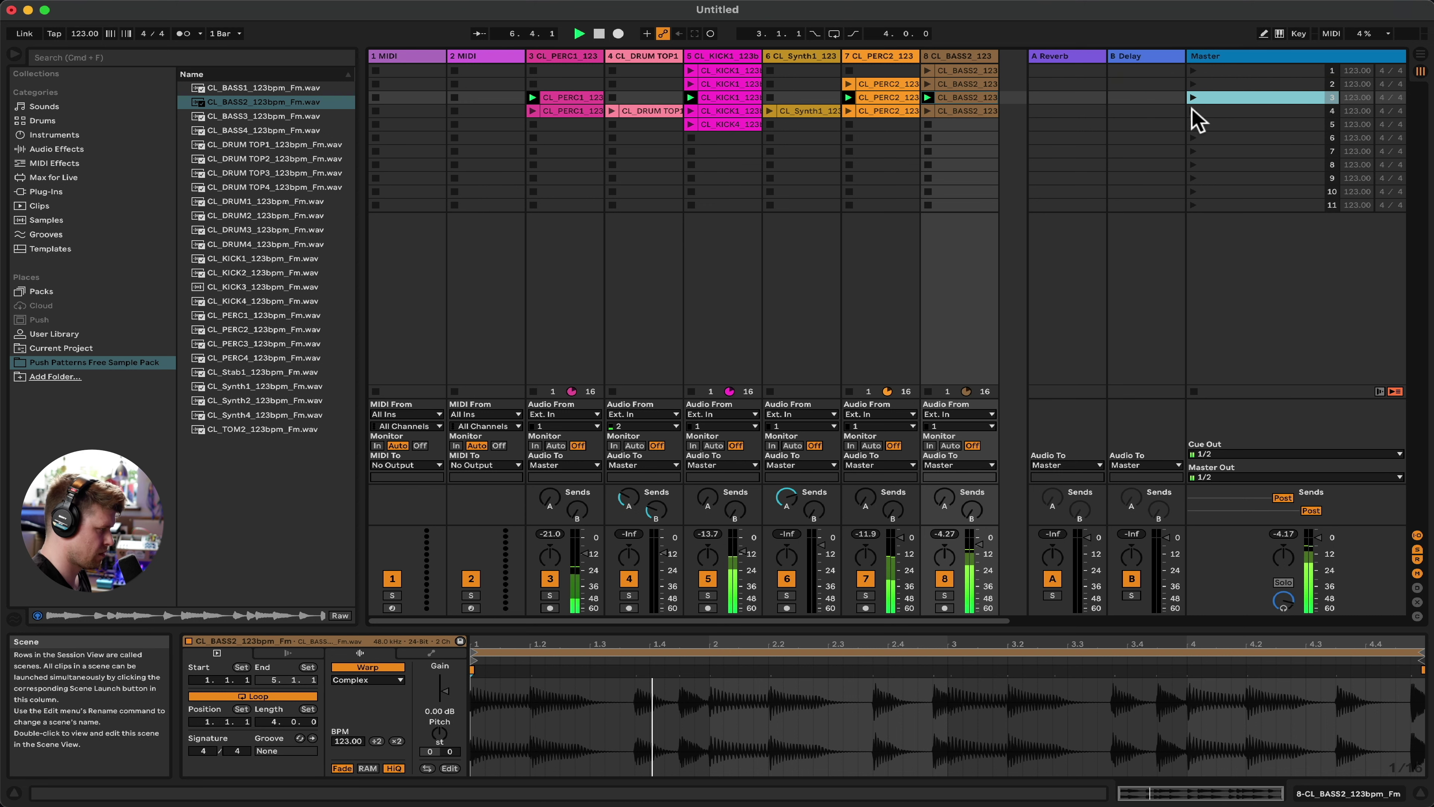
pyautogui.click(690, 138)
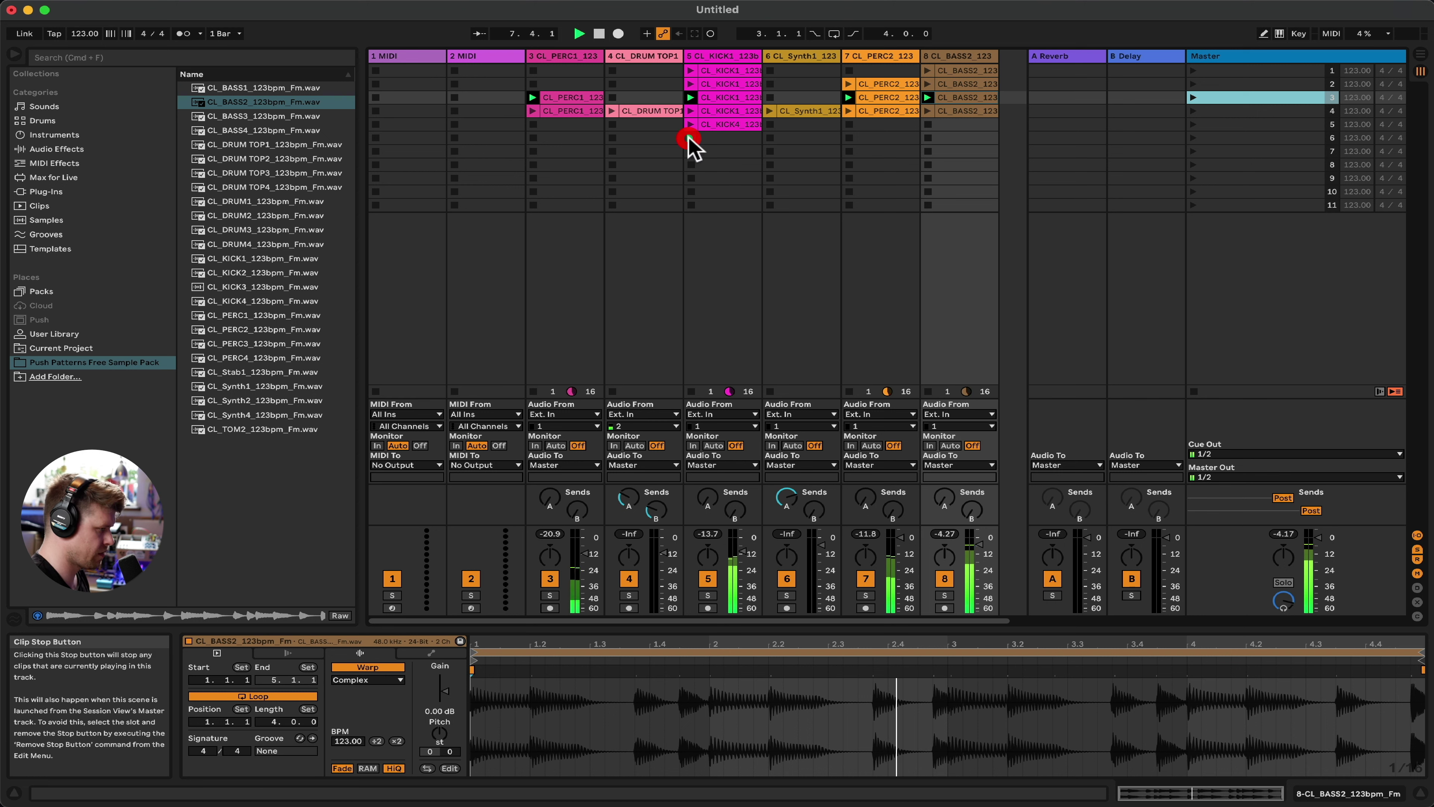
pyautogui.click(1193, 109)
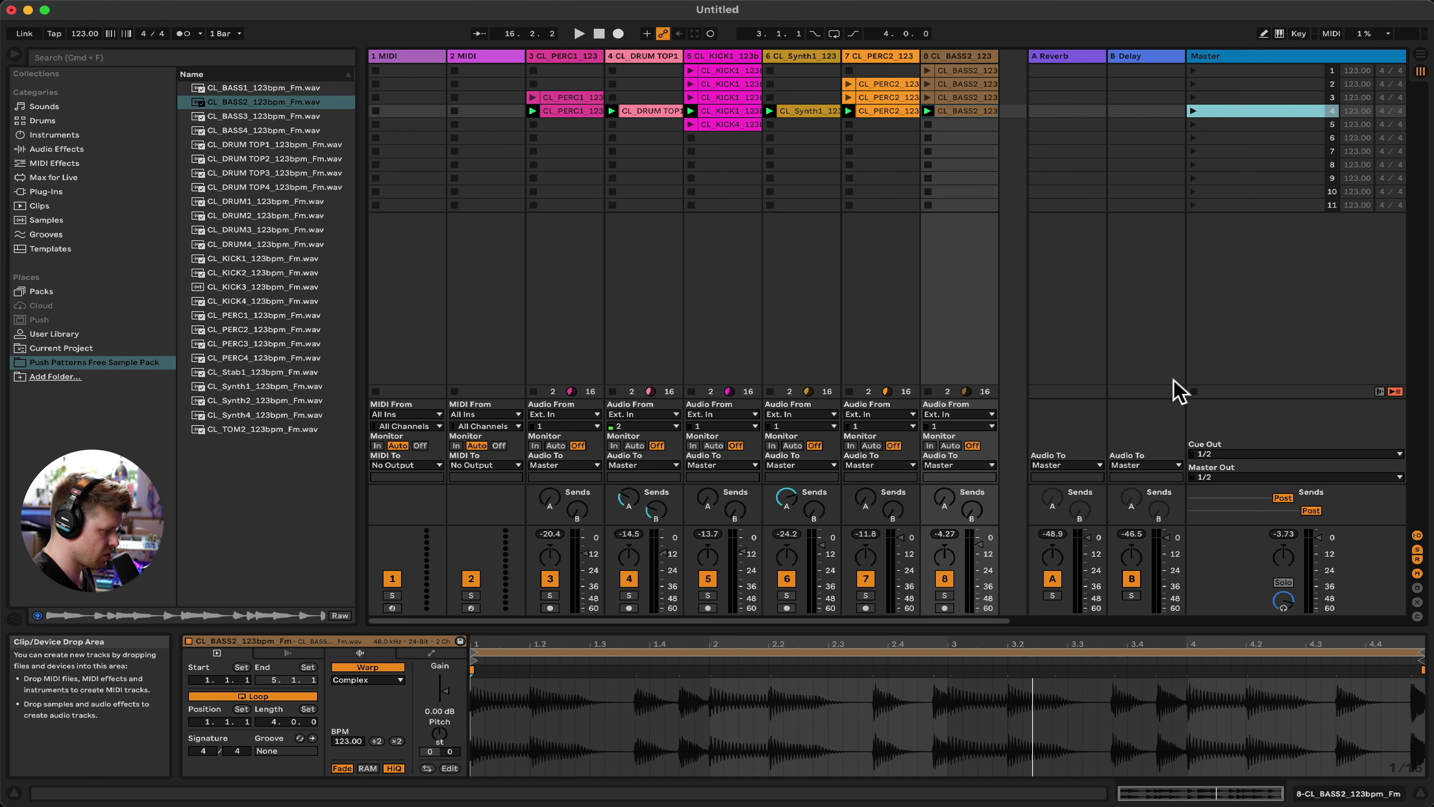
# Return to the song start and start arrangement recording with count-in, launching scene 1
pyautogui.click(1192, 391)
pyautogui.click(599, 34)
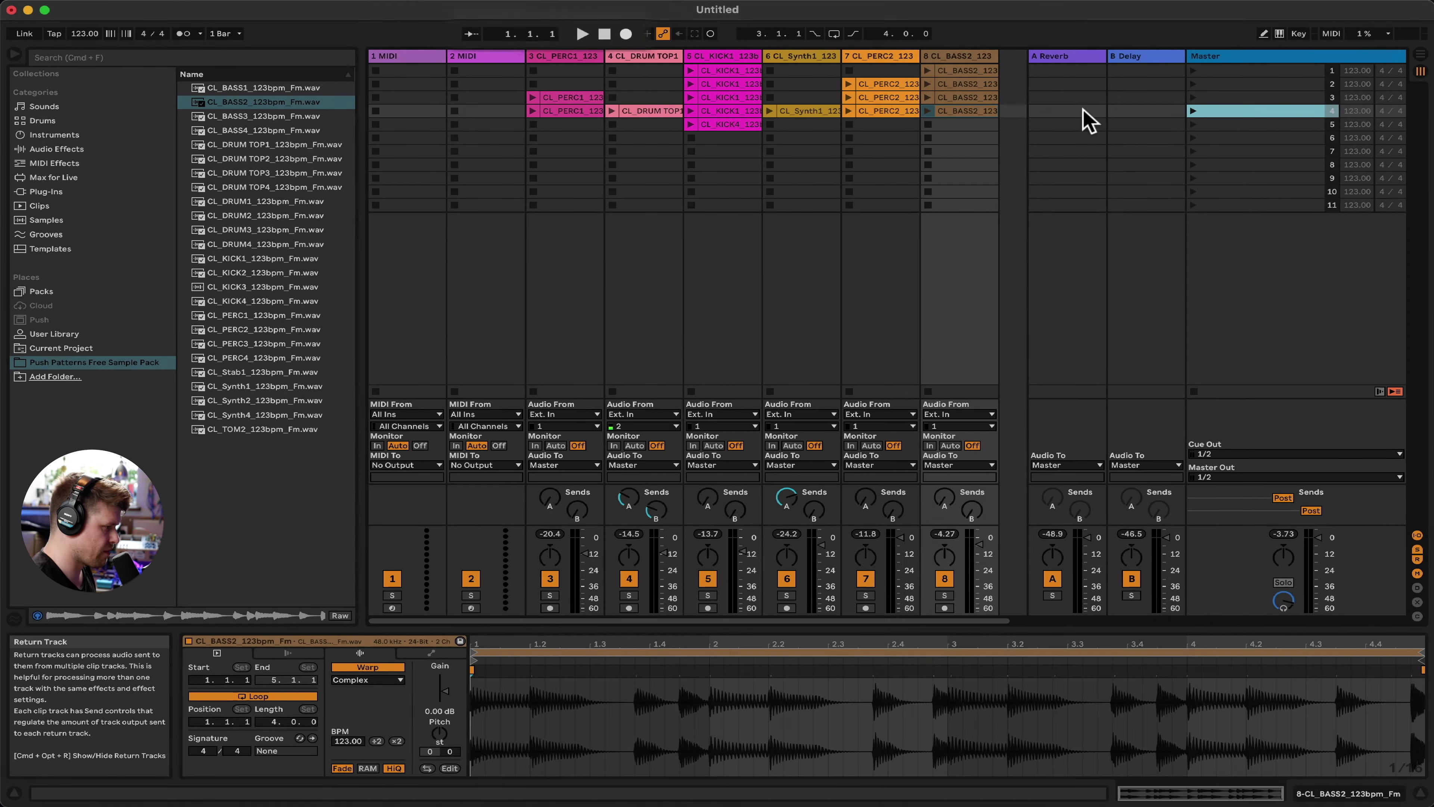
pyautogui.click(1424, 59)
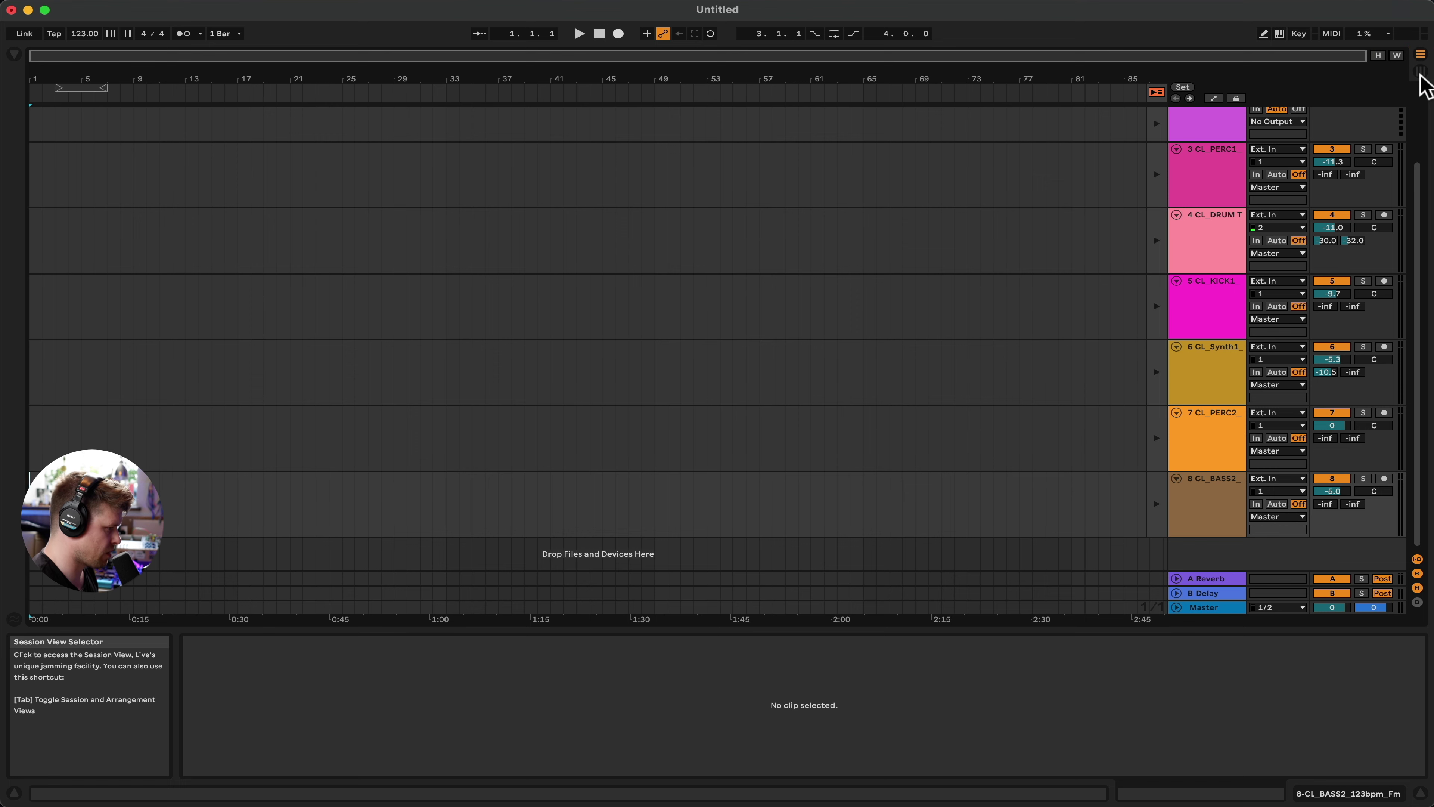
pyautogui.click(1421, 72)
pyautogui.click(619, 34)
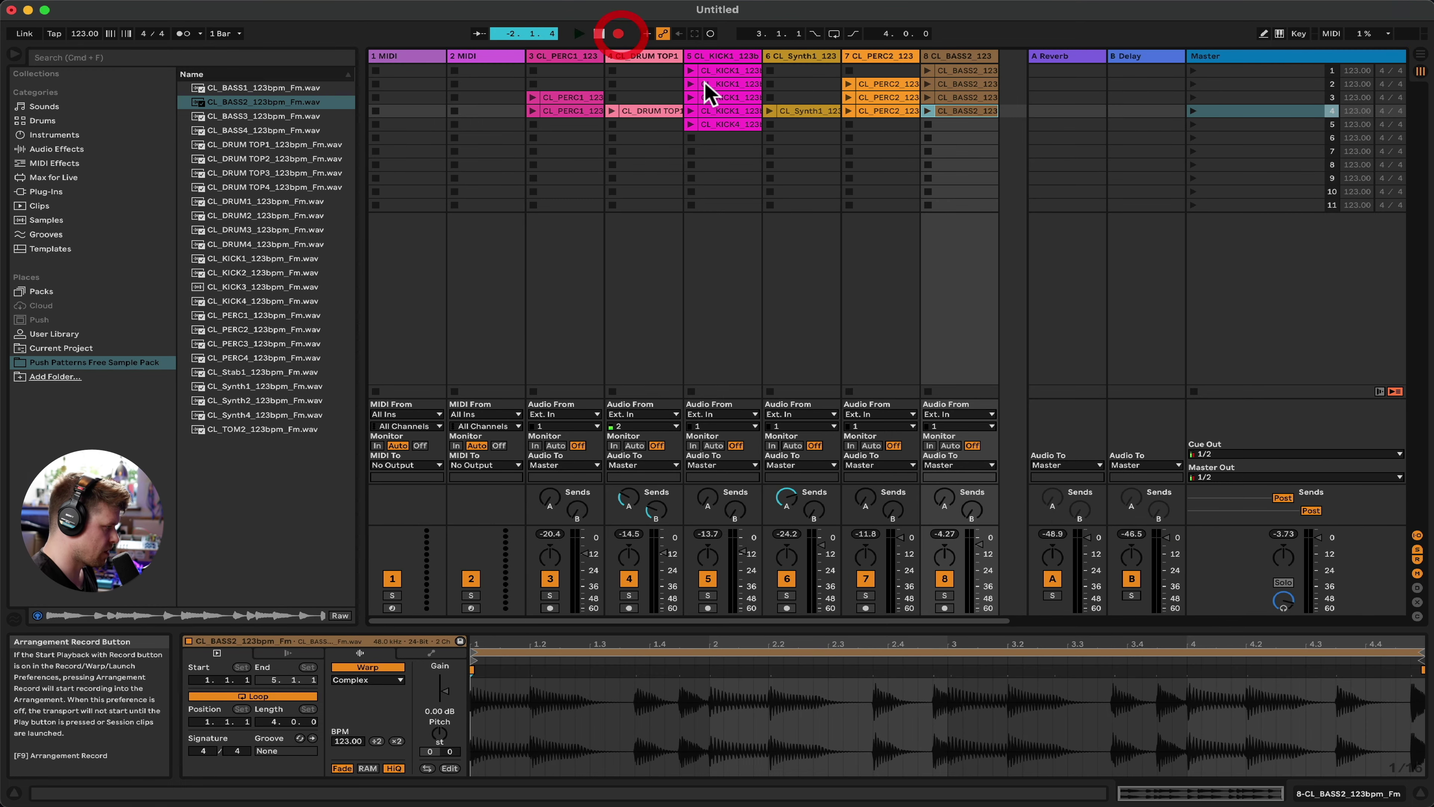
pyautogui.click(1193, 70)
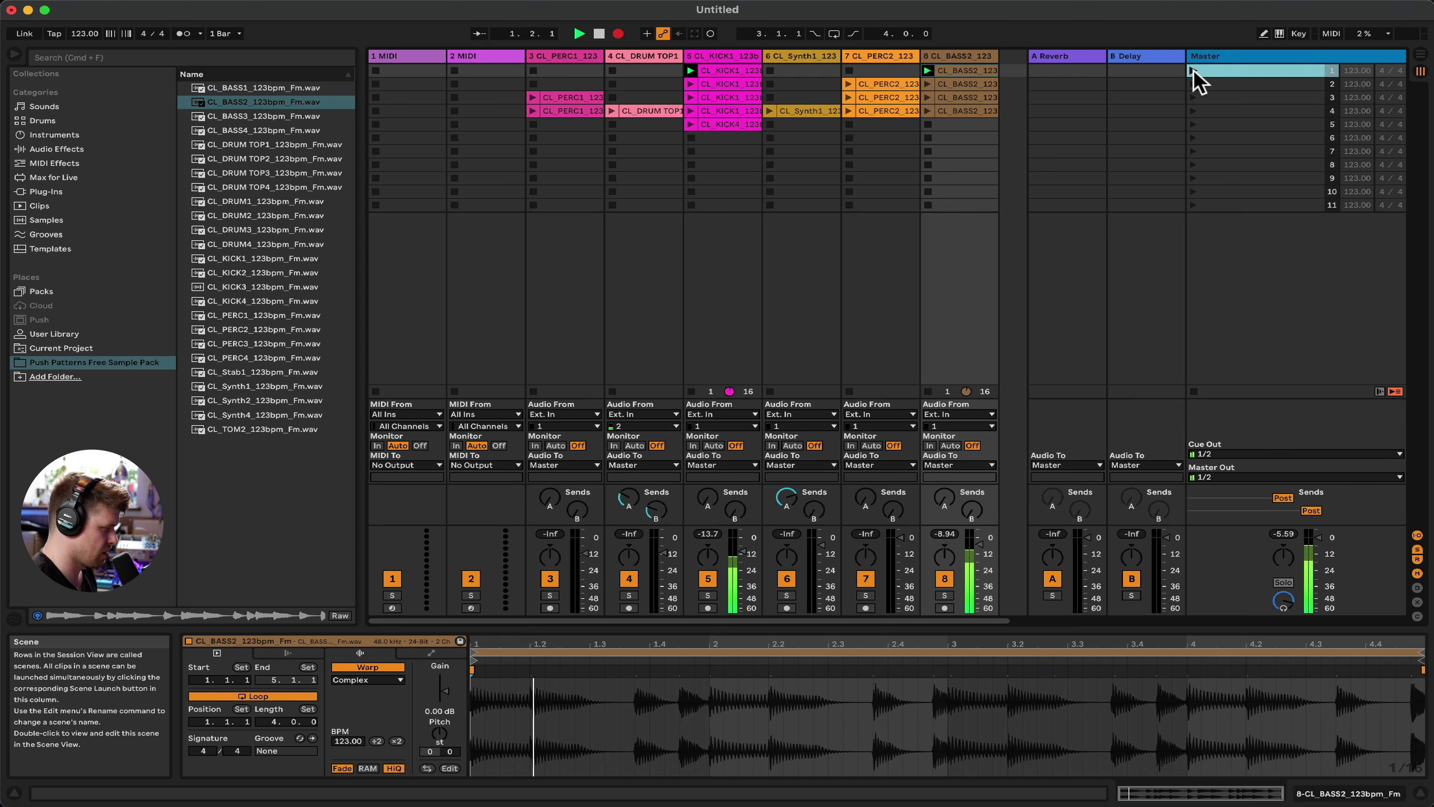
# Launch scenes 2 and 3 while recording, checking the arrangement between them
pyautogui.click(1420, 54)
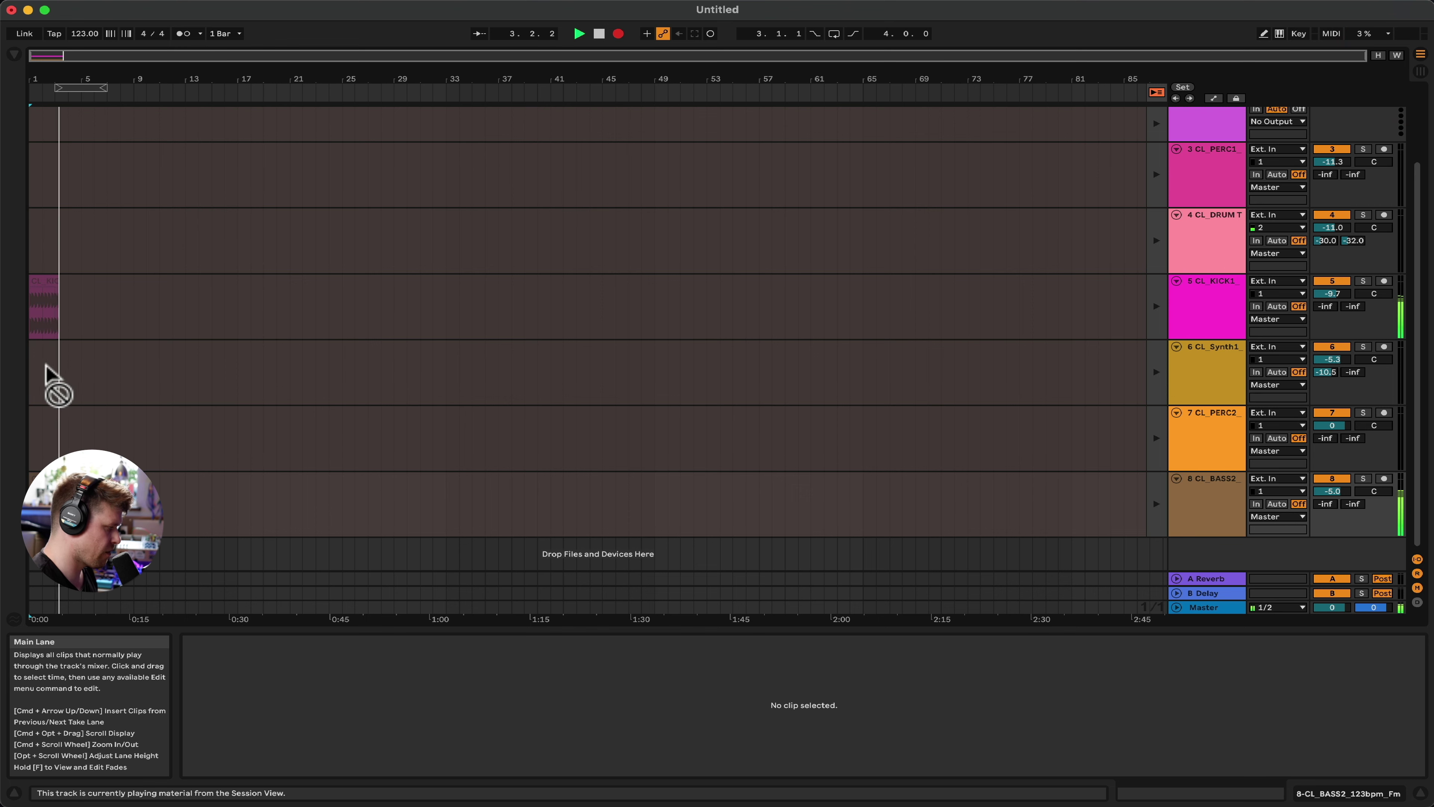
pyautogui.click(1420, 71)
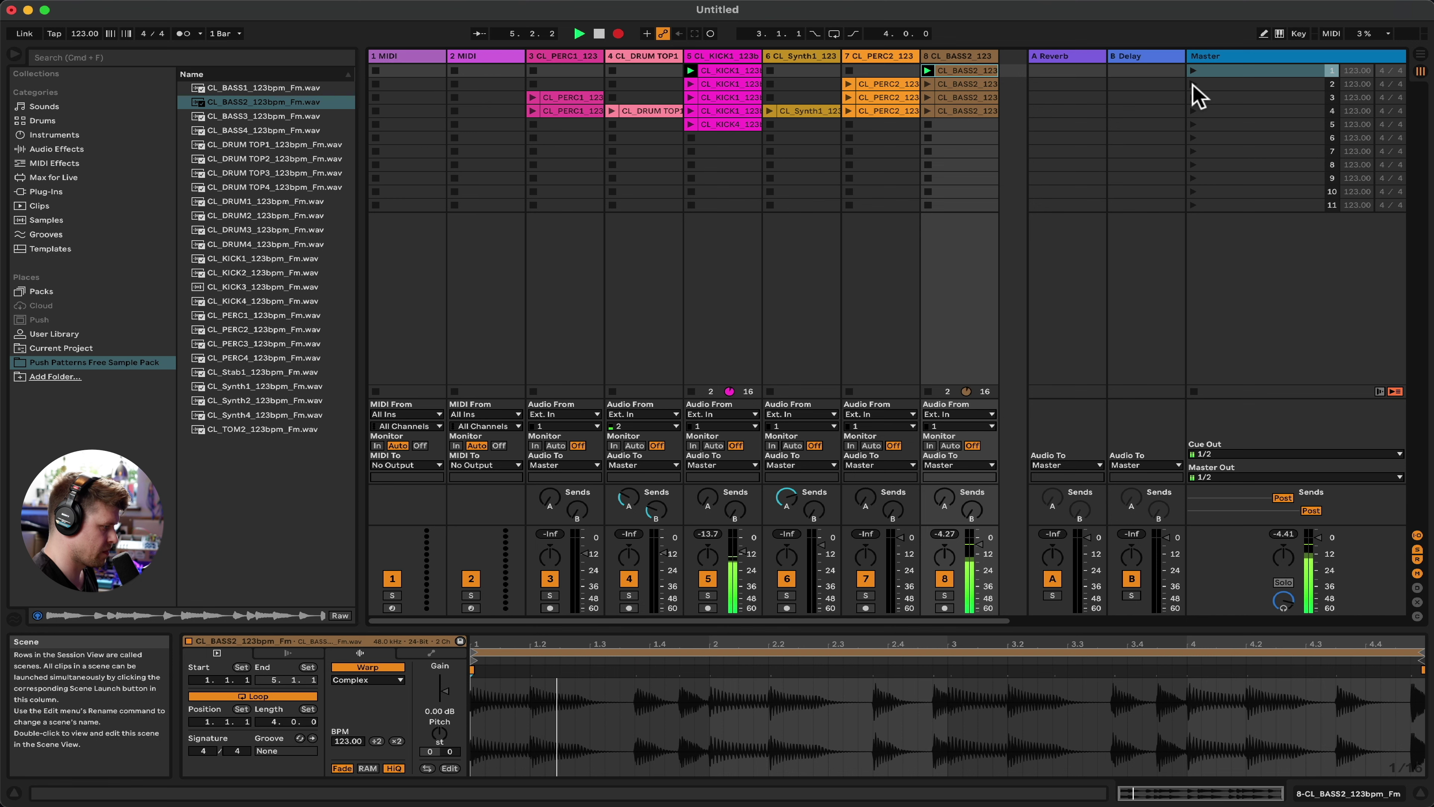
pyautogui.click(1195, 85)
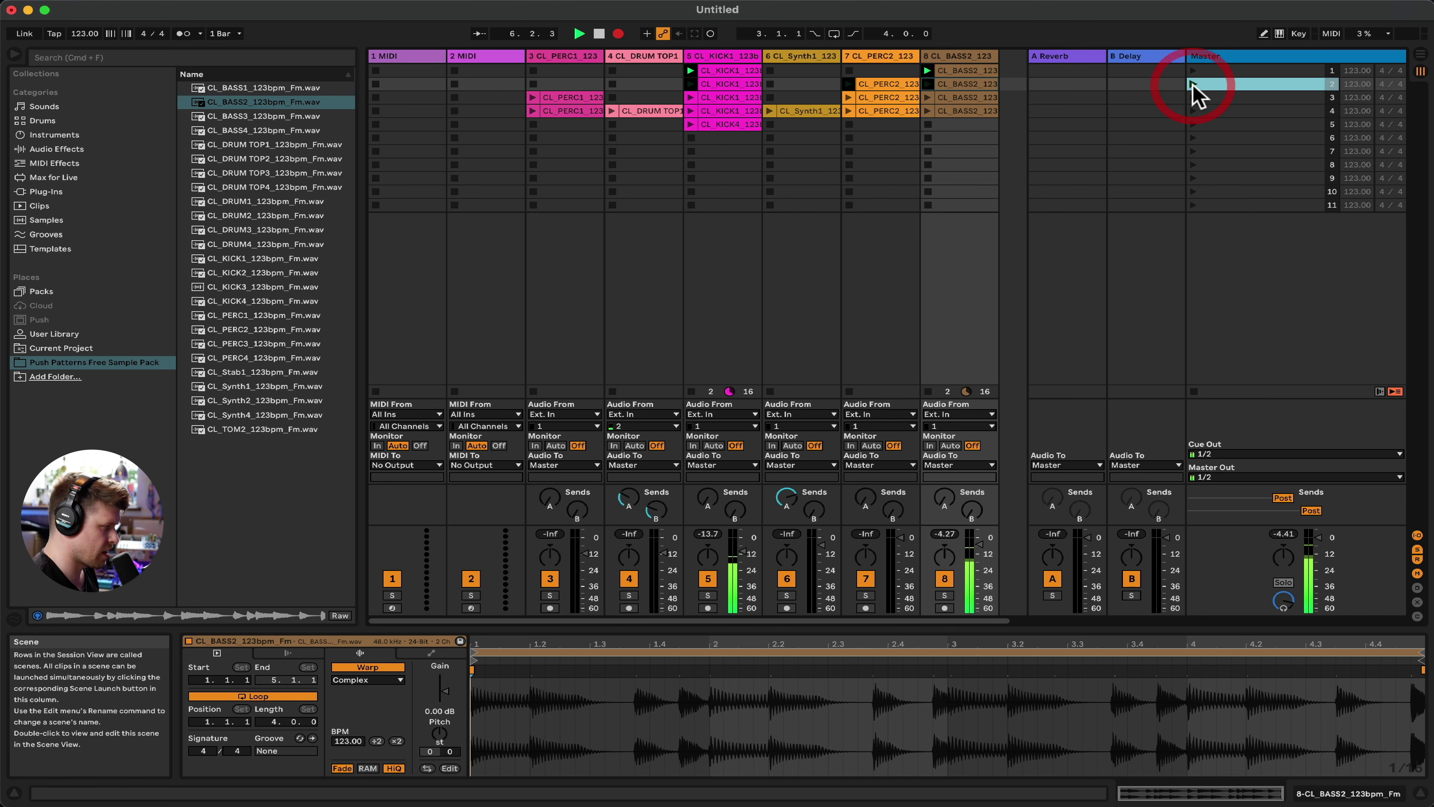
pyautogui.click(1421, 73)
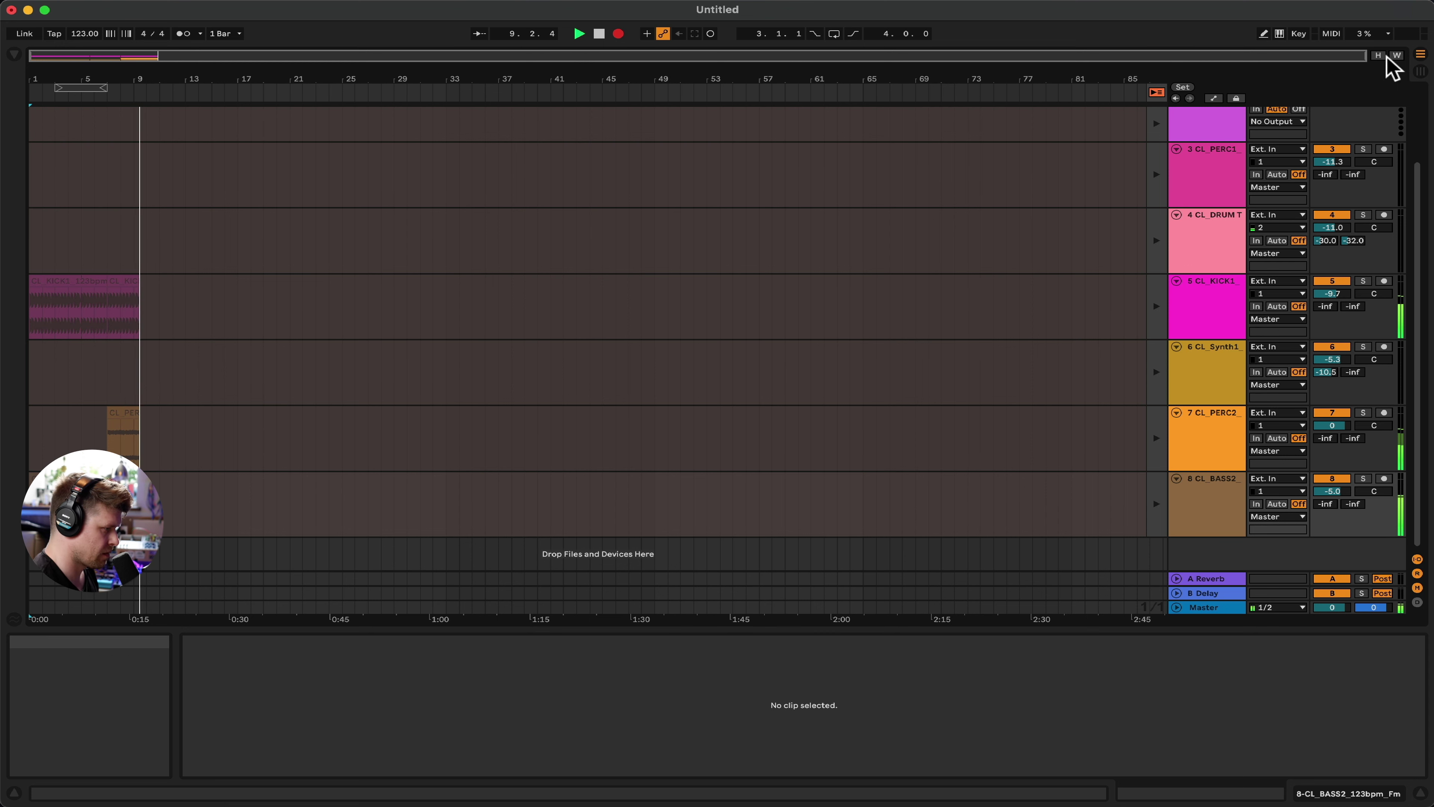
pyautogui.click(1421, 73)
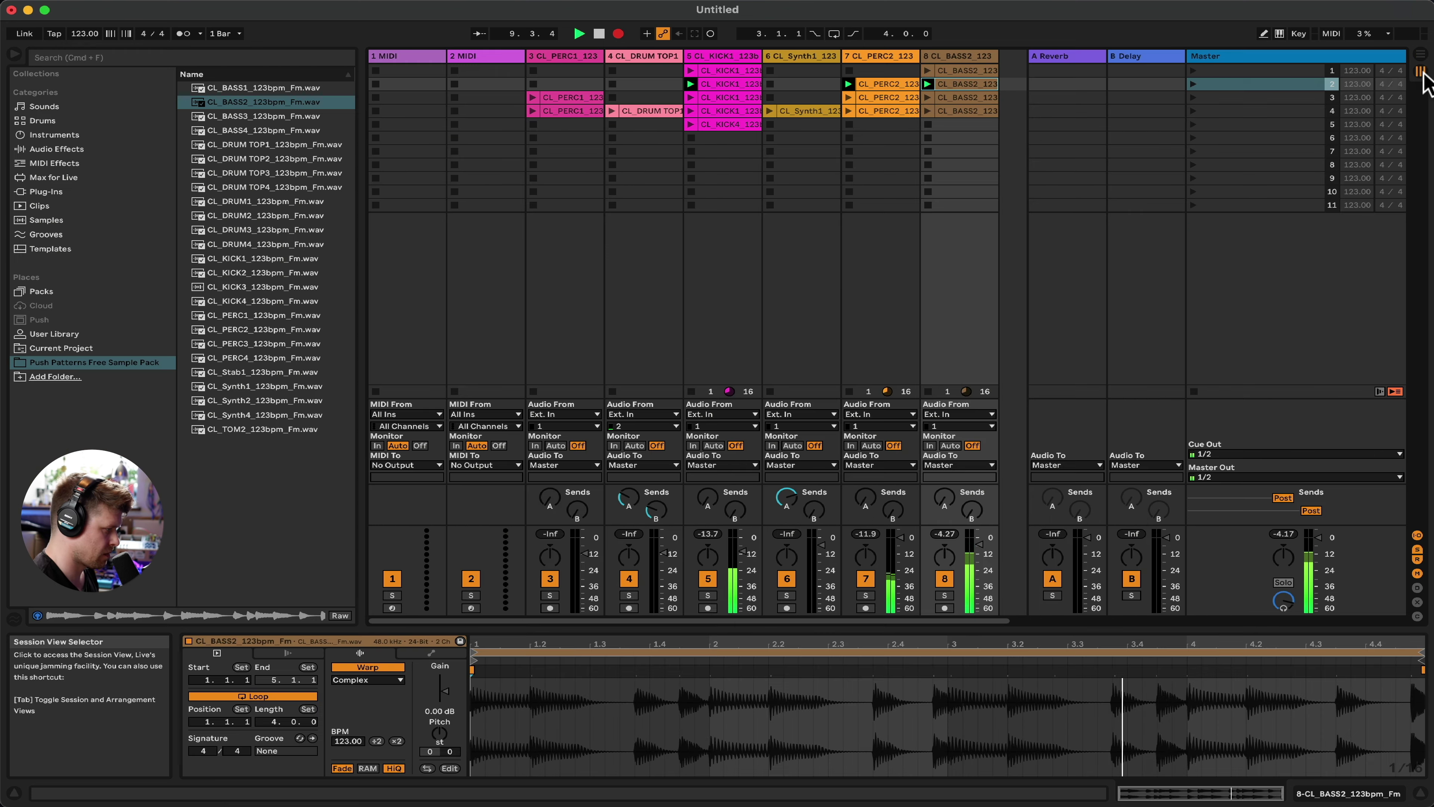
pyautogui.click(1193, 97)
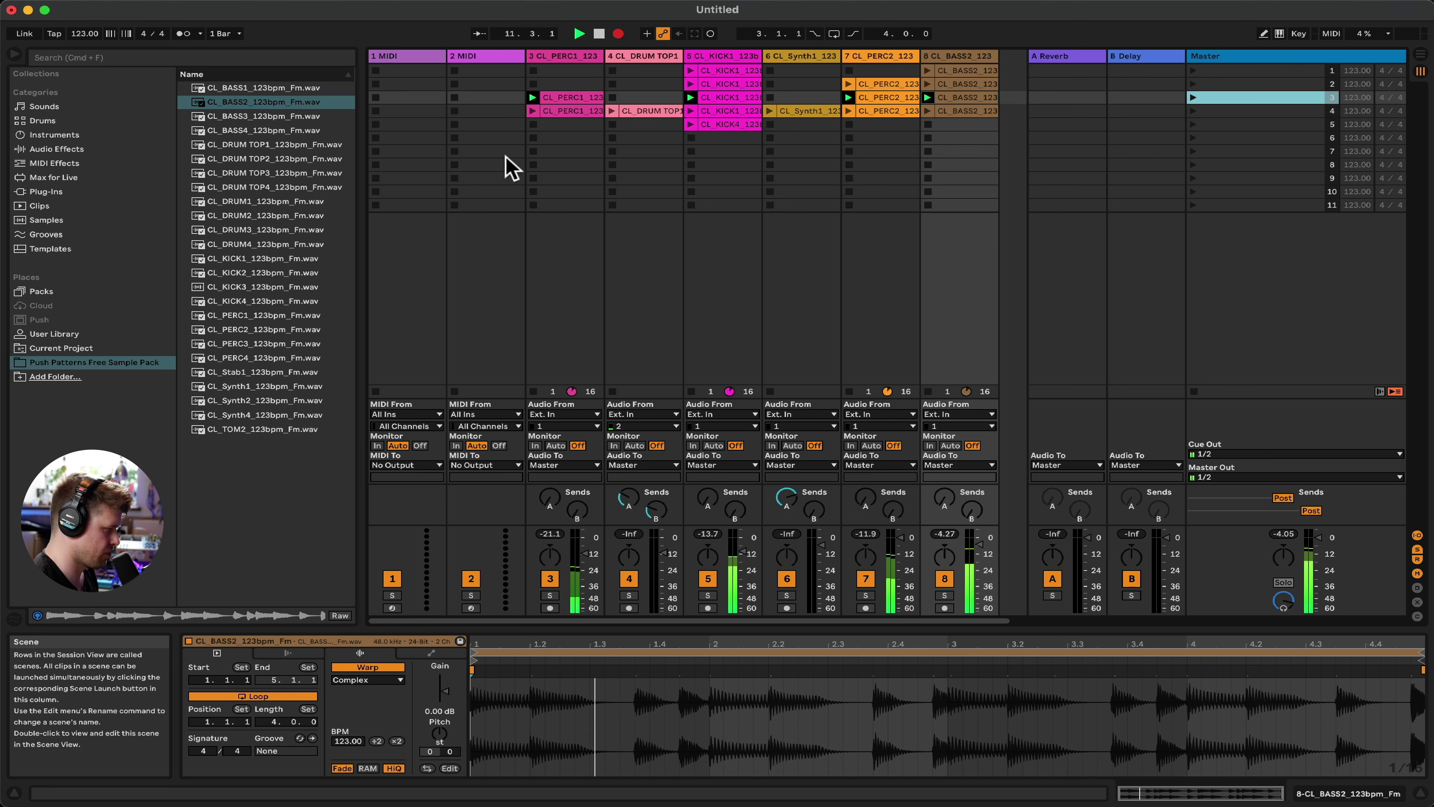
# Stop the kick, launch CL_DRUM TOP1 and CL_KICK4, then stop and view the recorded arrangement
pyautogui.click(694, 138)
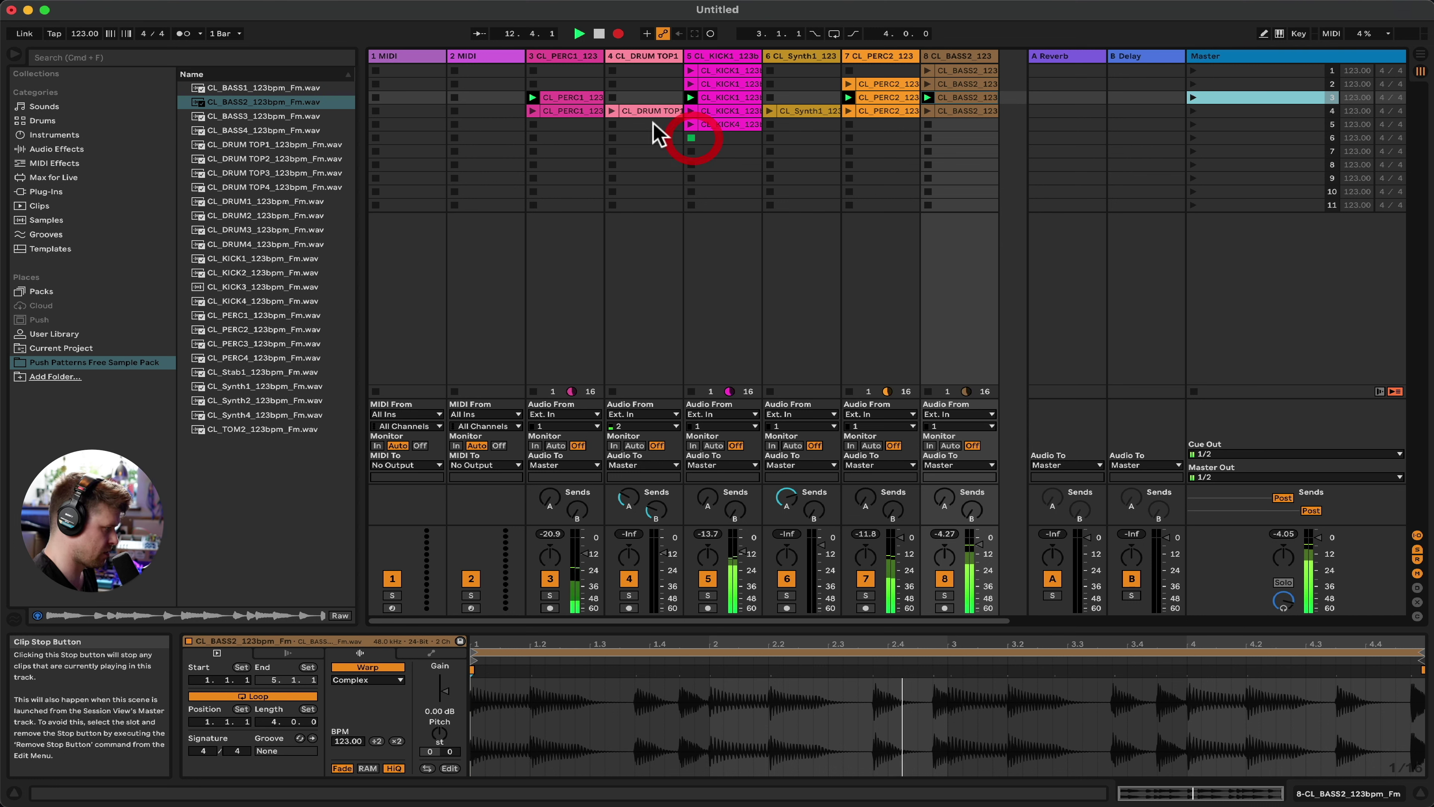
pyautogui.click(612, 110)
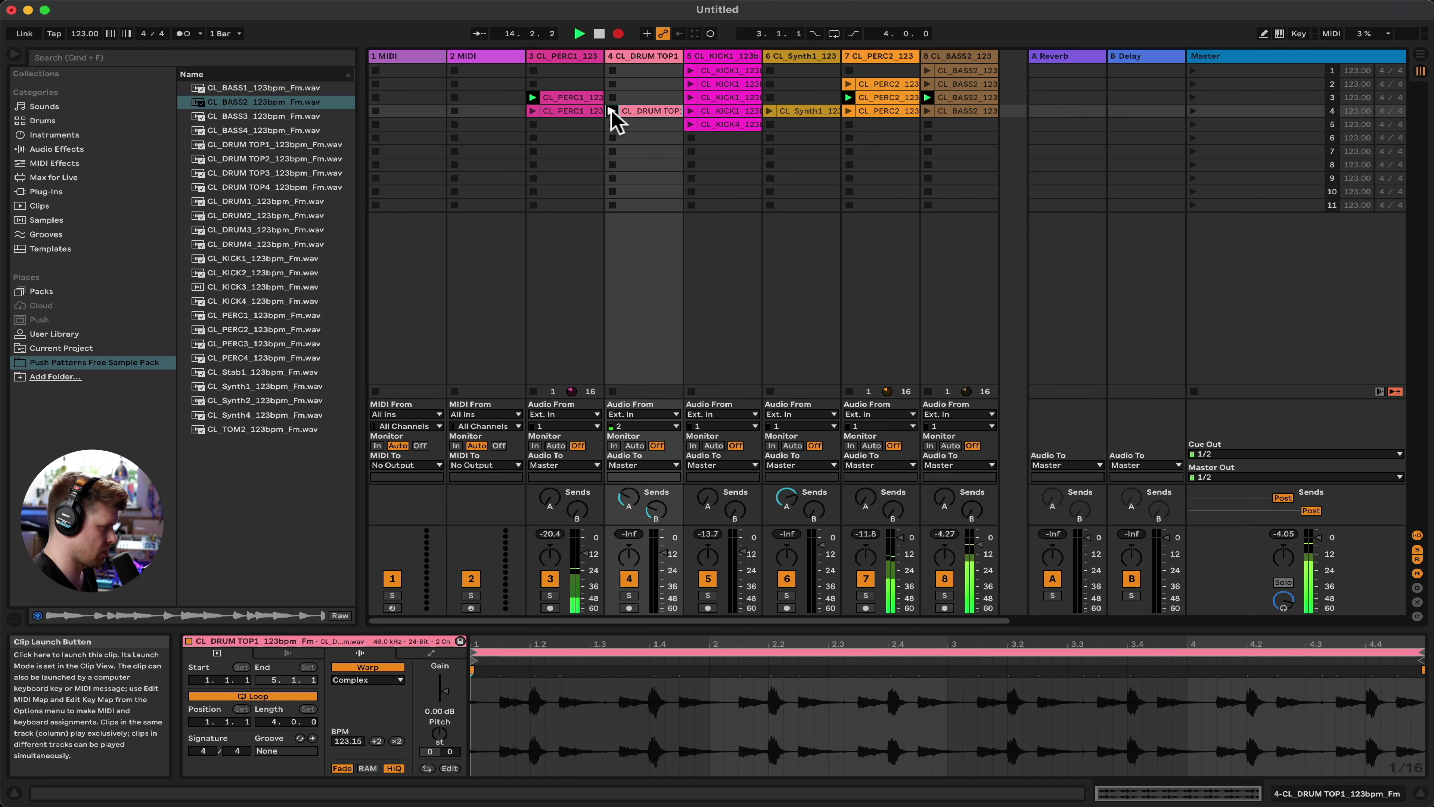
pyautogui.click(708, 126)
pyautogui.click(689, 124)
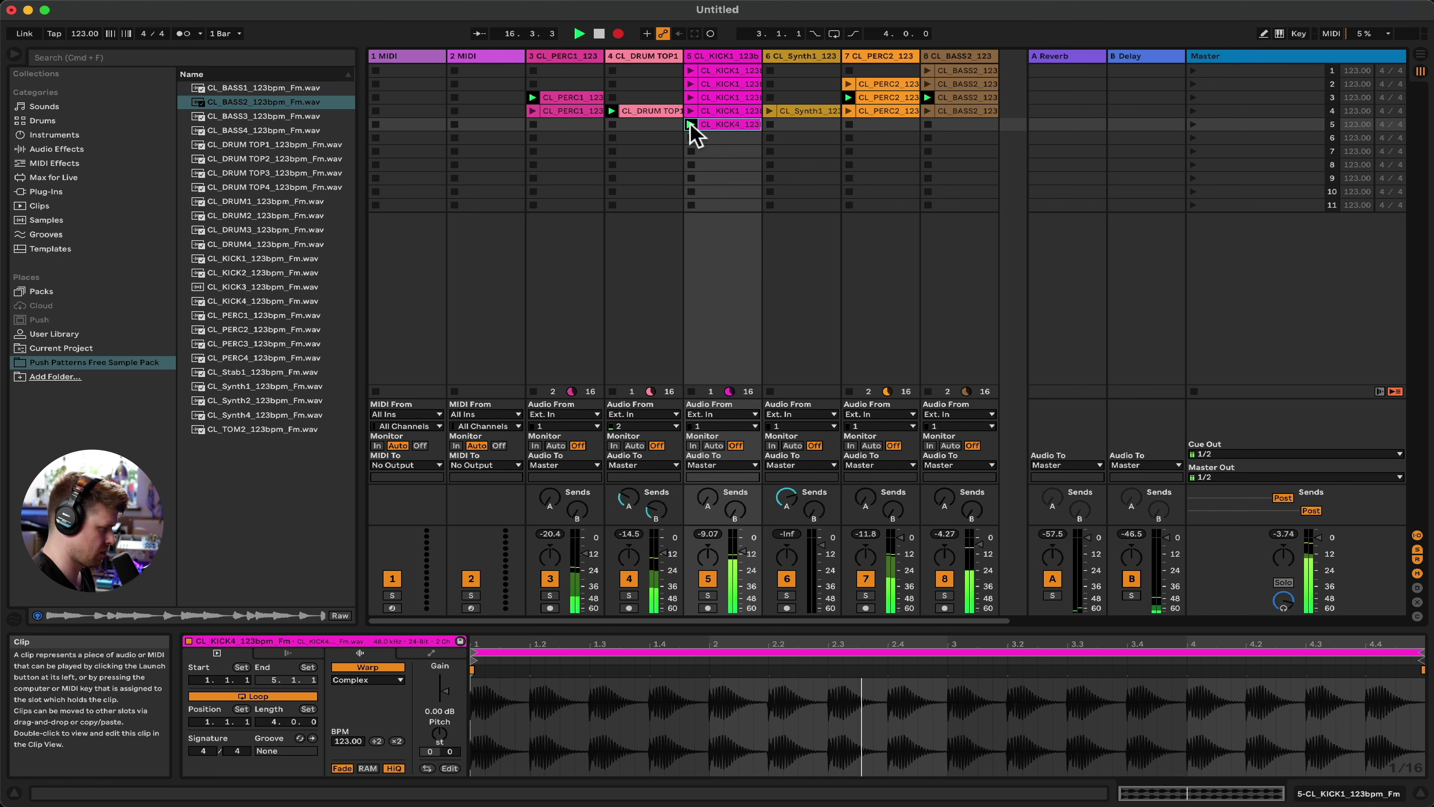
pyautogui.press('space')
pyautogui.click(1421, 55)
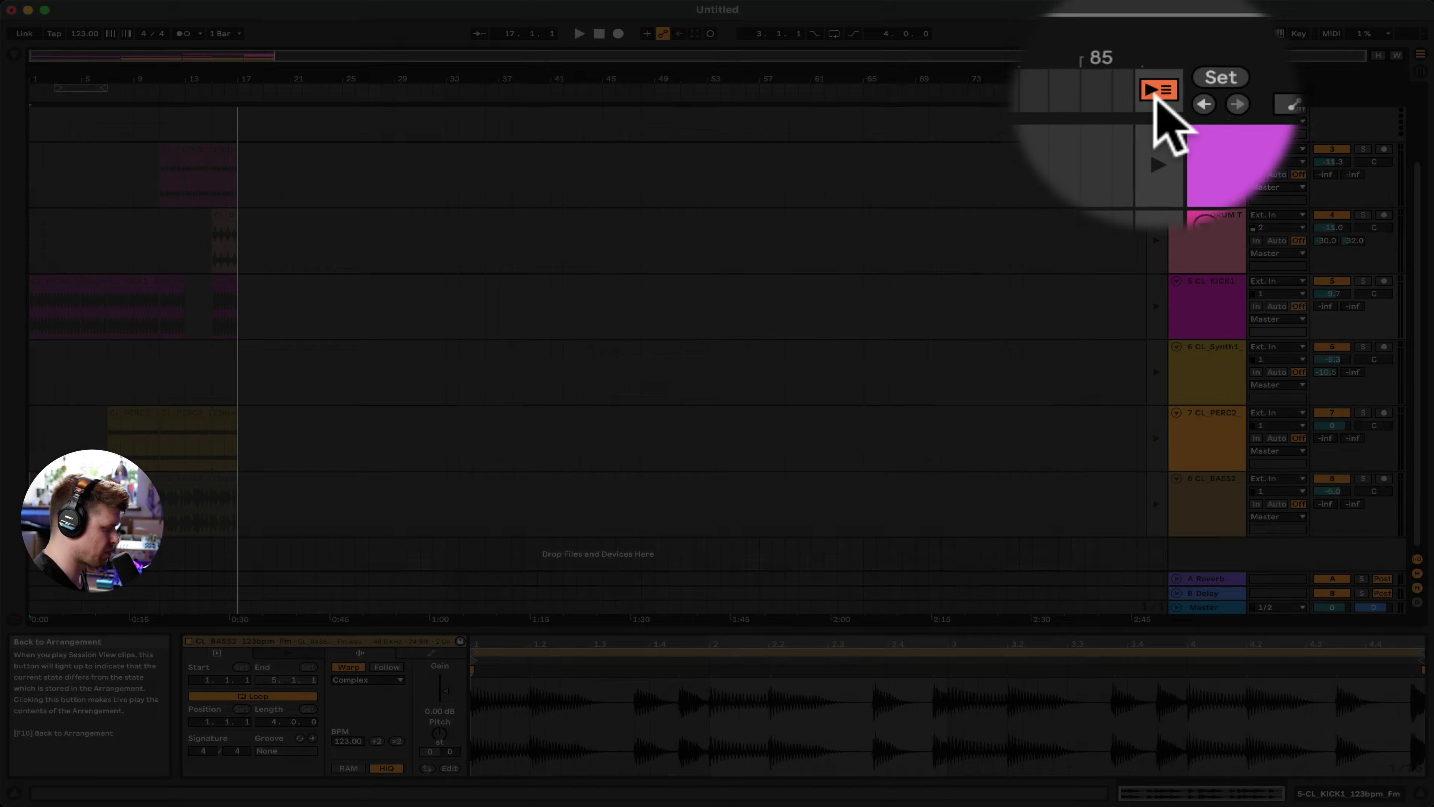
# Use Back to Arrangement and play it, nudging CL_PERC1 and returning it to place
pyautogui.press('space')
pyautogui.press('space')
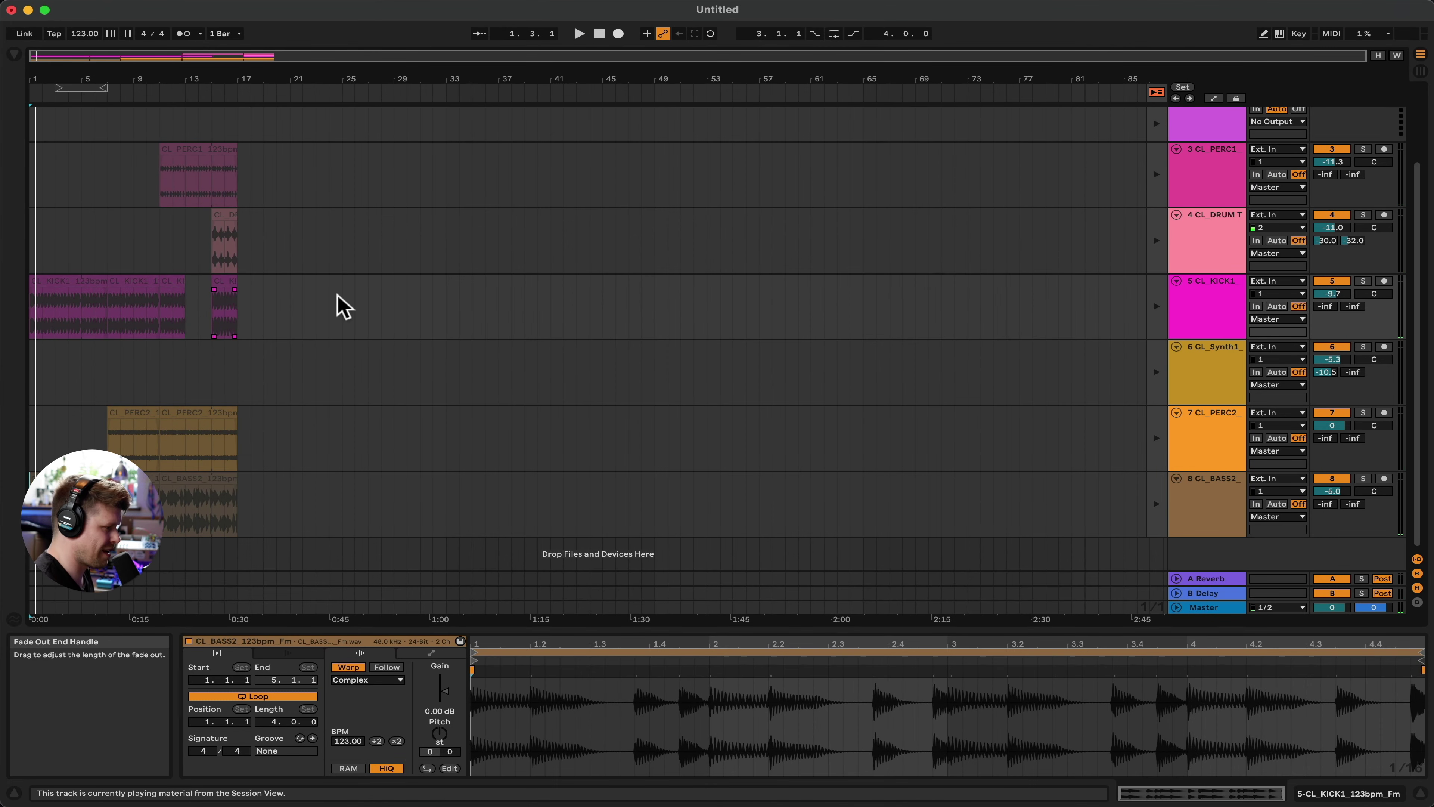
pyautogui.click(1156, 92)
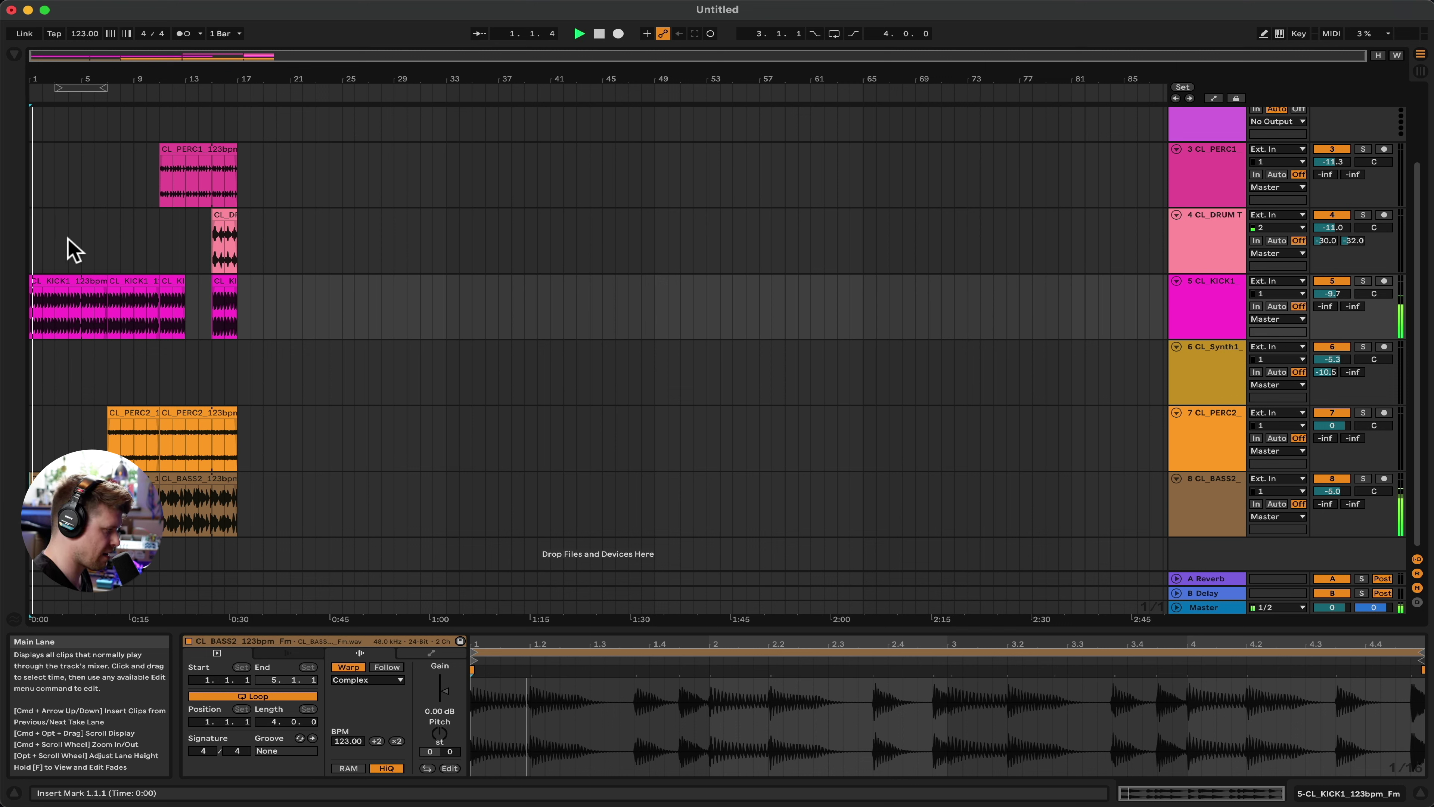
pyautogui.press('space')
pyautogui.click(102, 245)
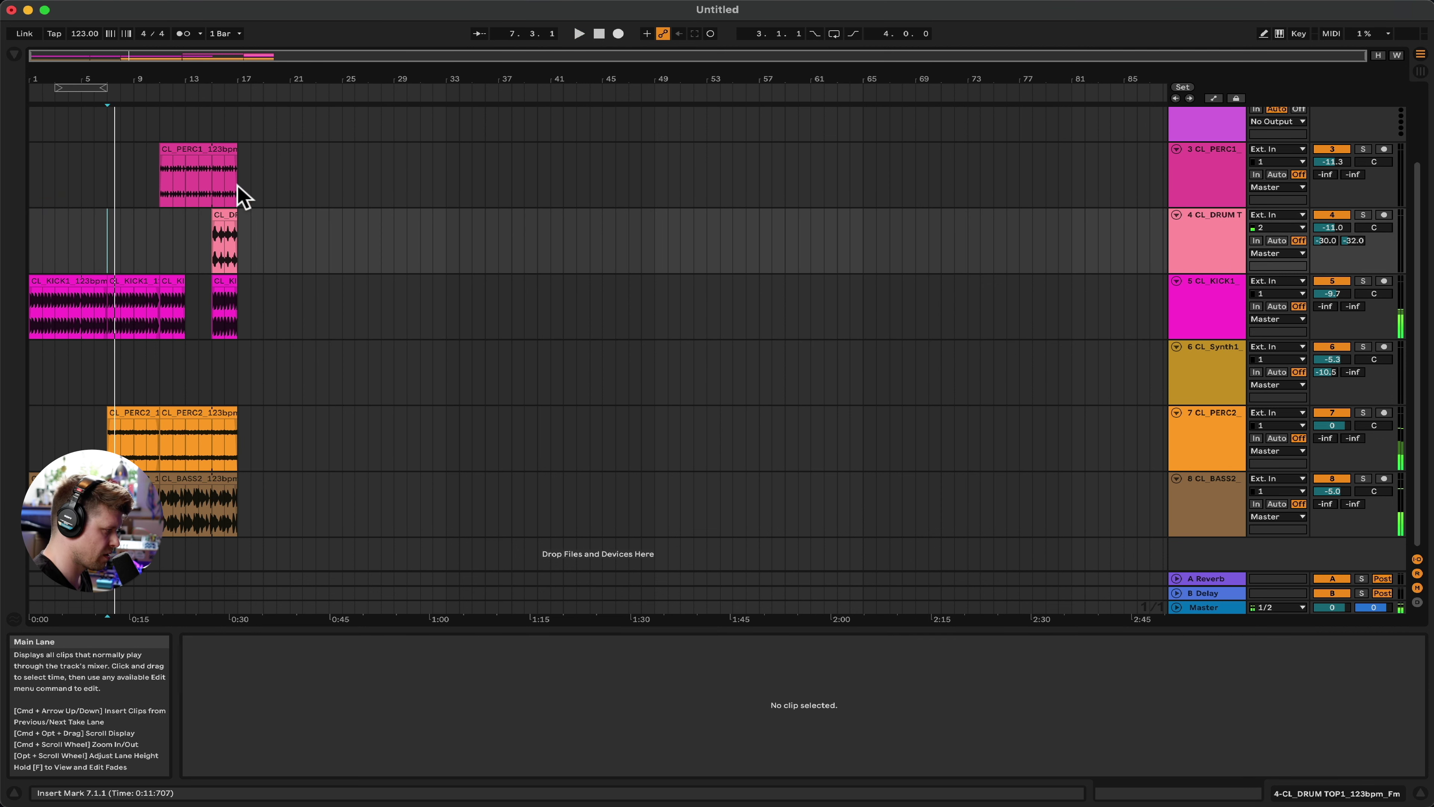
pyautogui.moveTo(234, 190); pyautogui.dragTo(182, 168)
pyautogui.press('space')
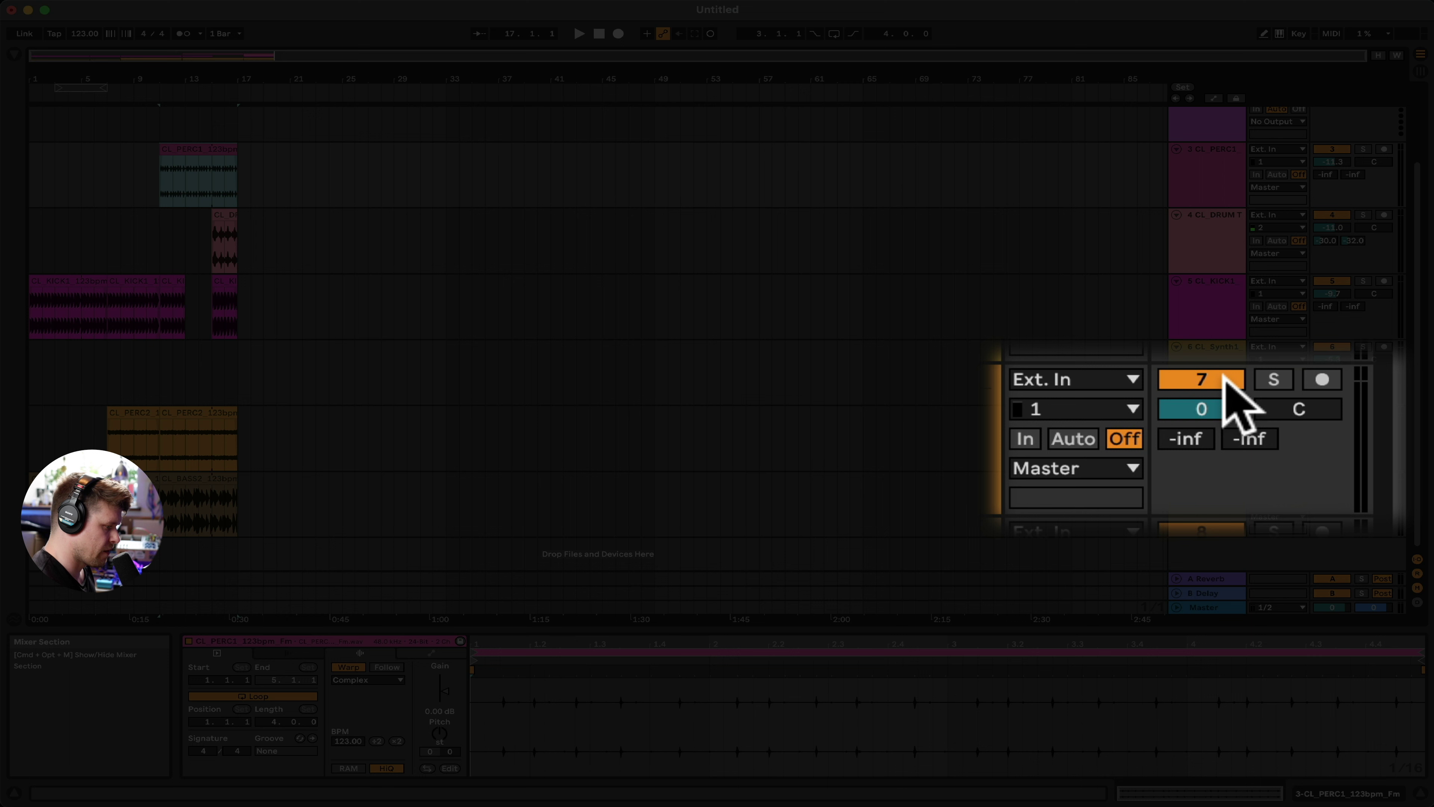
# Demo track 7's activator and solo, keep its output on Master, then select the CL_PERC2 and CL_PERC1 tracks
pyautogui.click(1234, 387)
pyautogui.click(1273, 380)
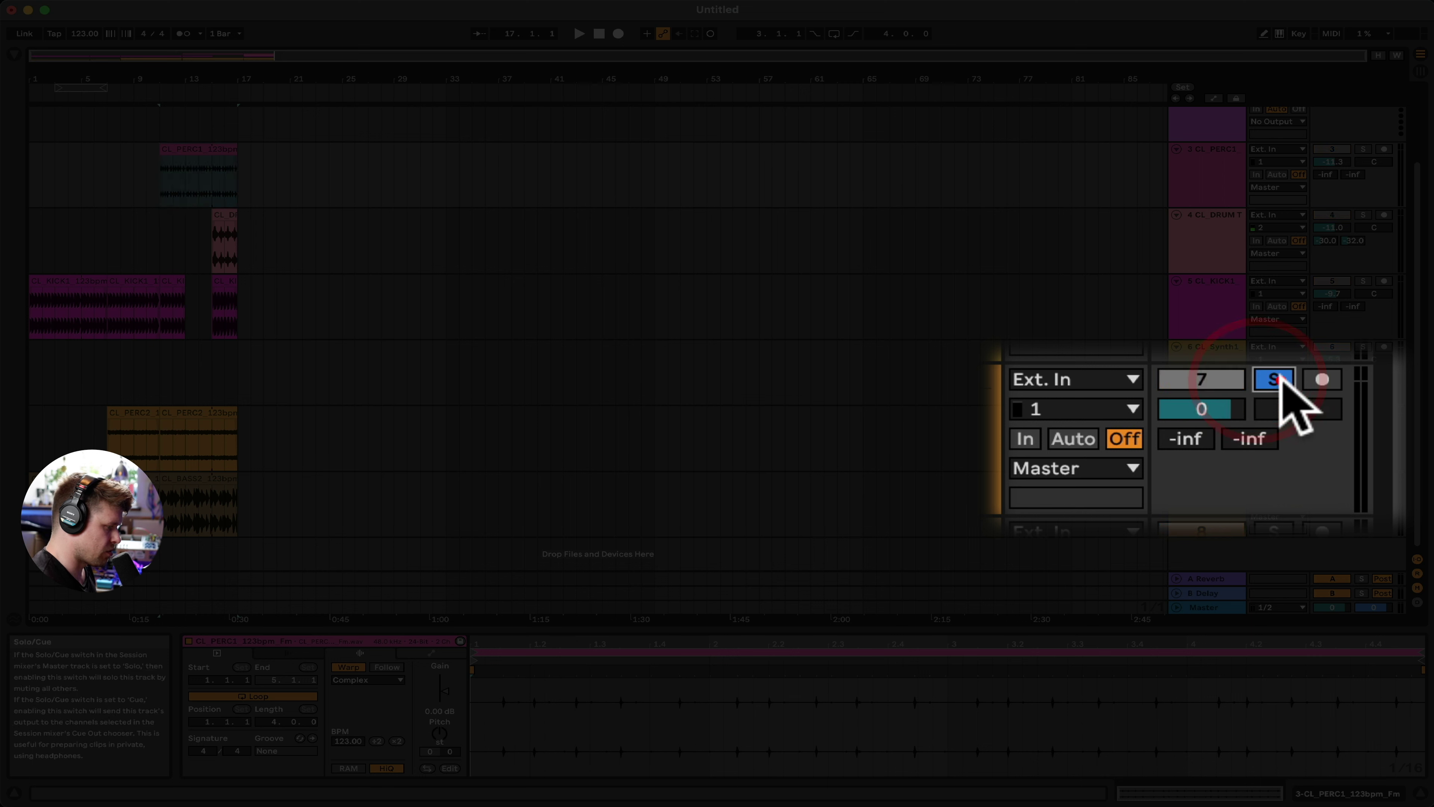
pyautogui.click(1274, 380)
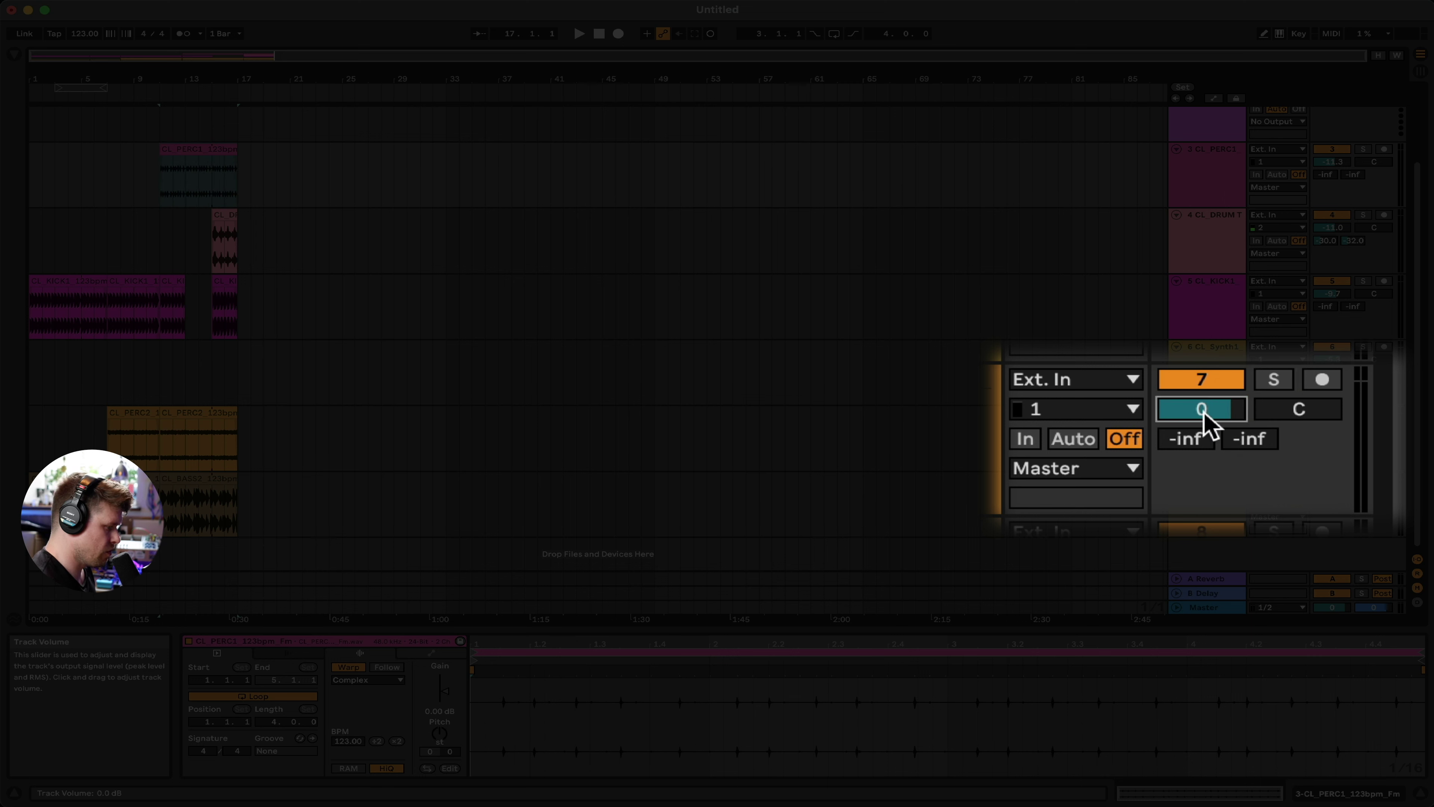
pyautogui.click(1294, 409)
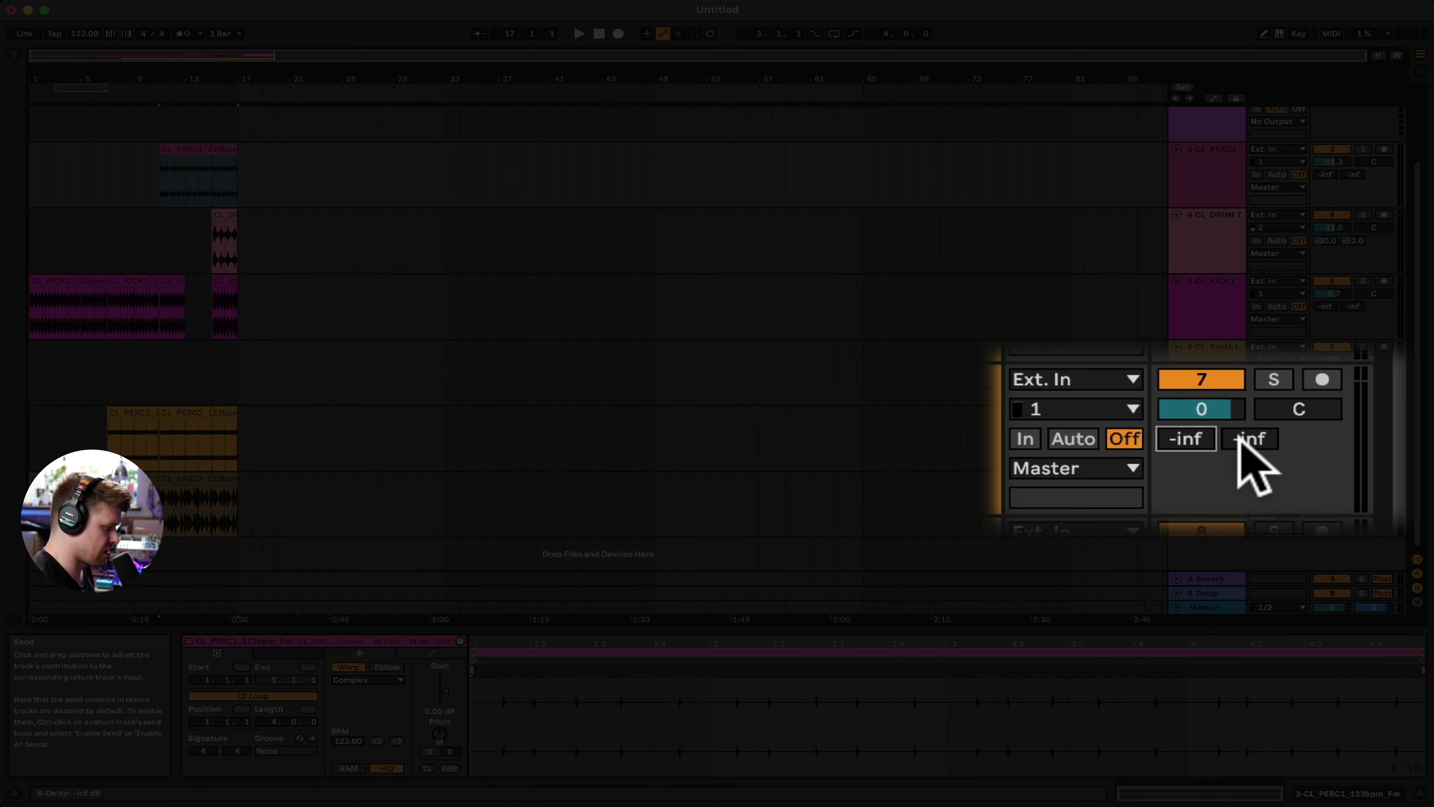
pyautogui.click(1070, 467)
pyautogui.click(1068, 463)
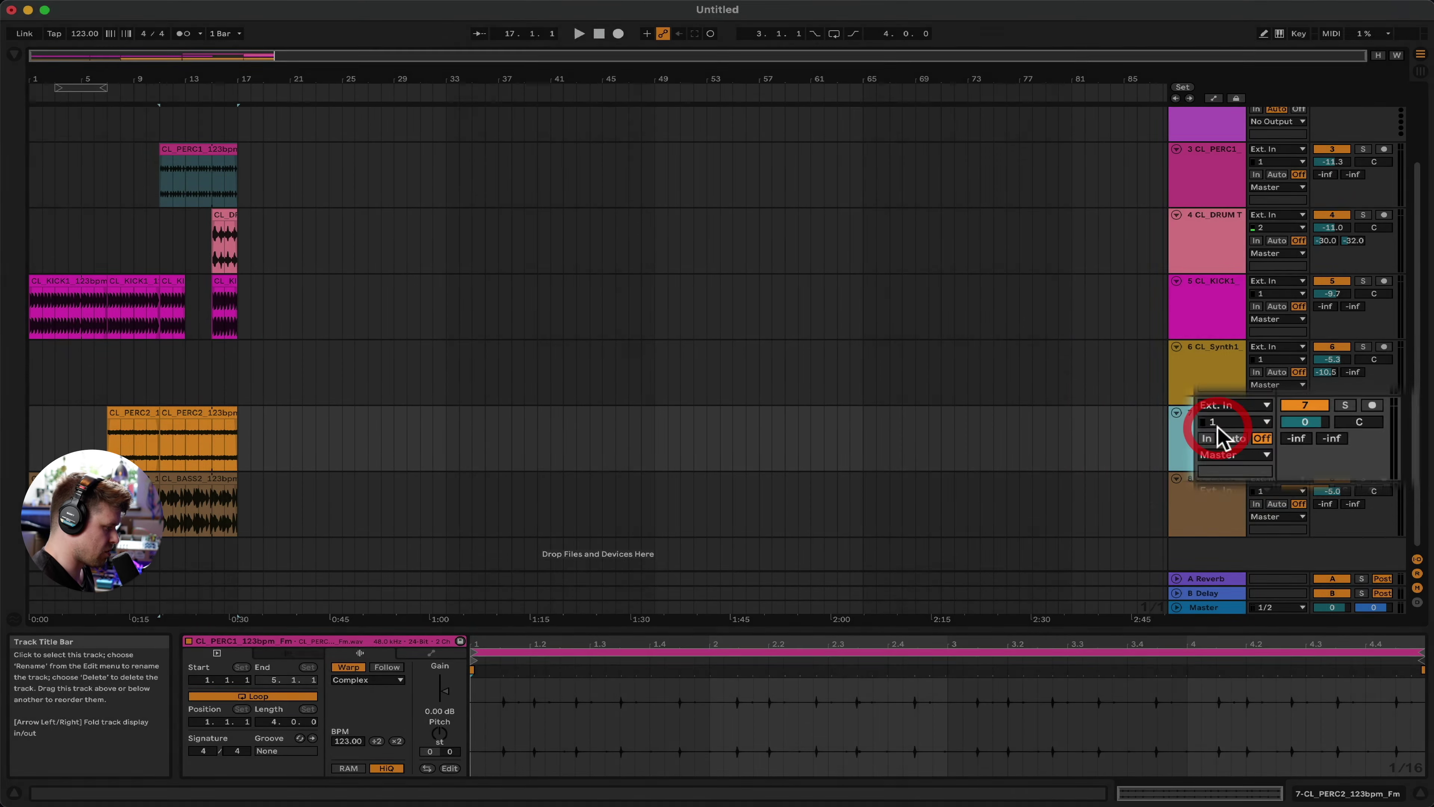
pyautogui.click(1214, 421)
pyautogui.click(1200, 219)
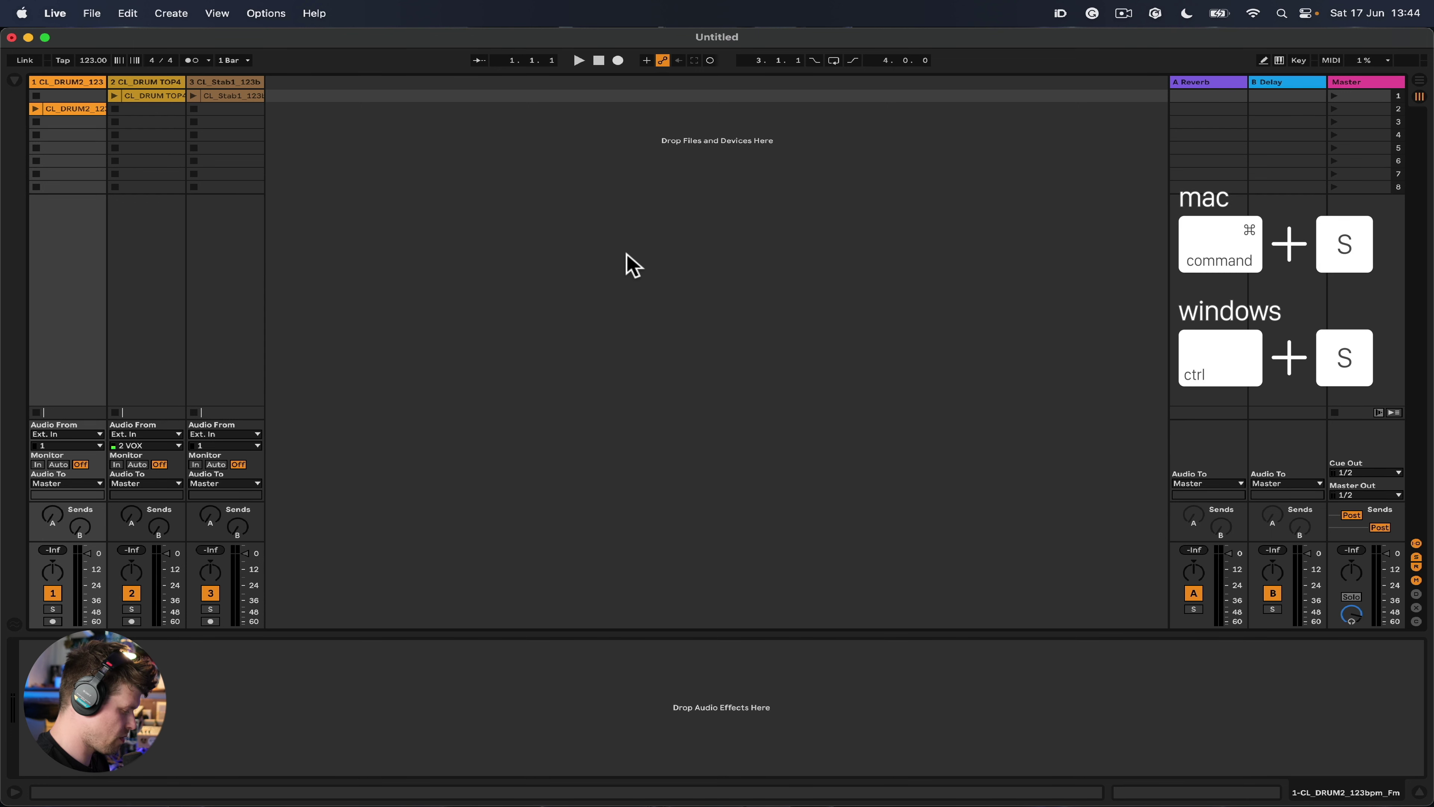
# Save the set to the Desktop as 'Ableton Live Lite course'
pyautogui.press('super+s')
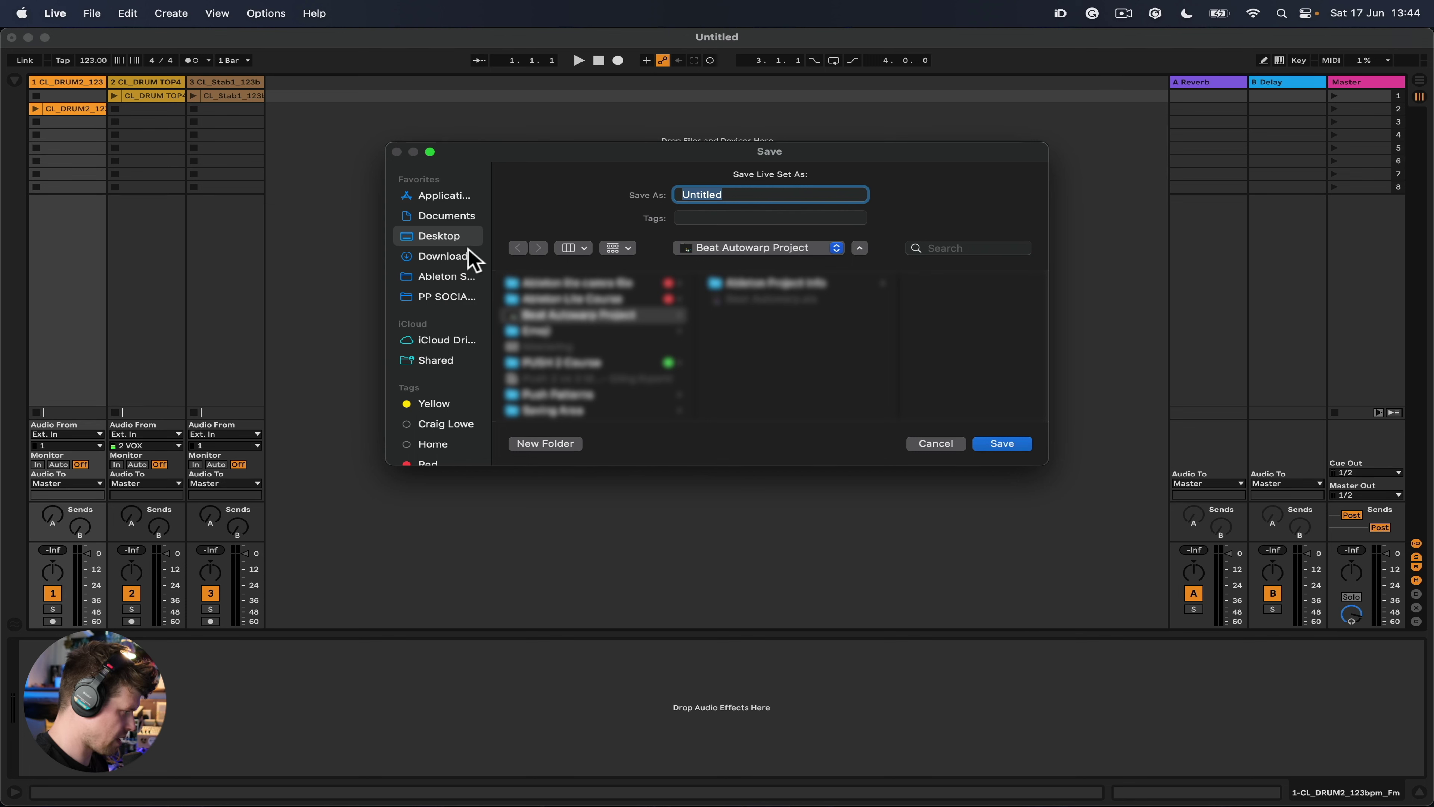
pyautogui.click(445, 237)
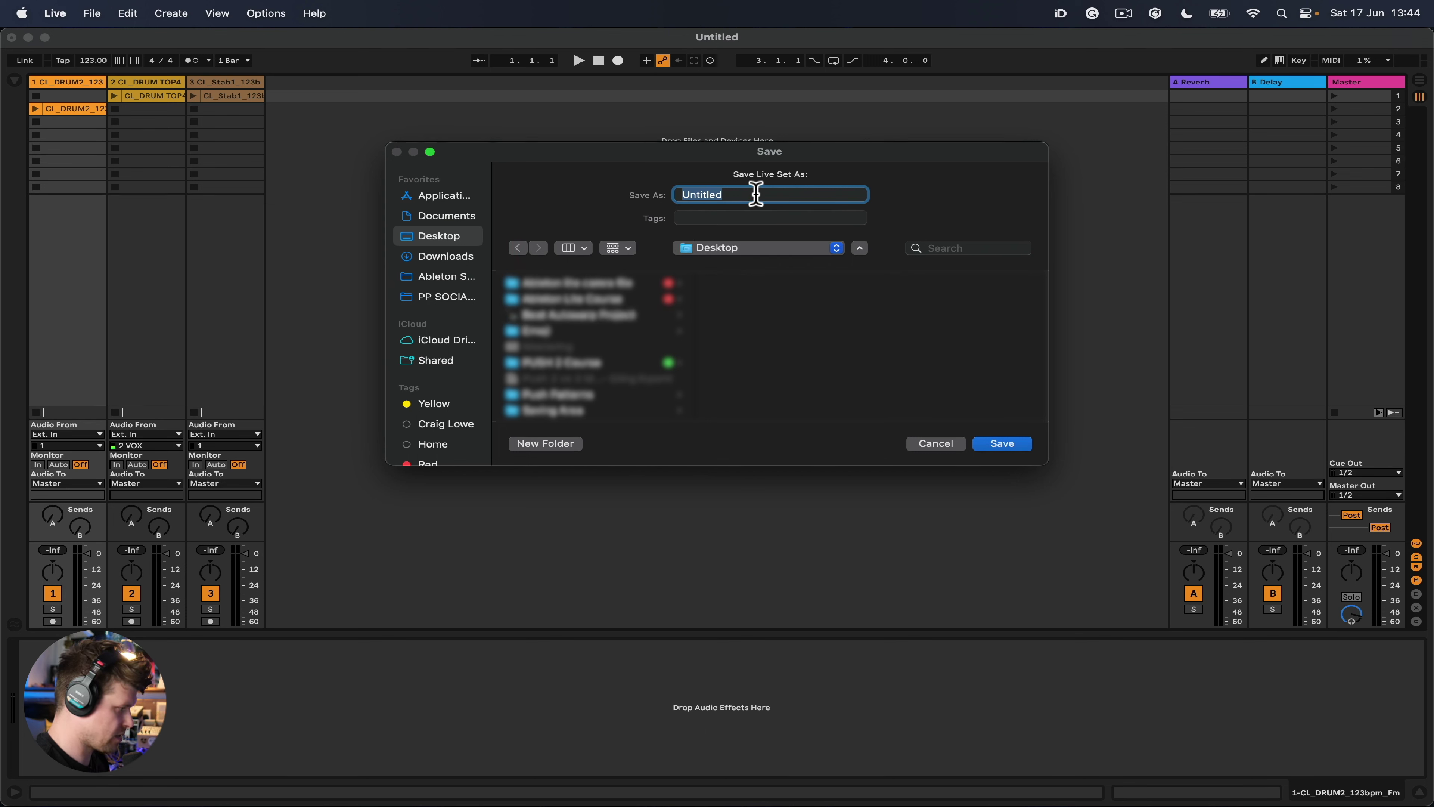
pyautogui.write('Ableton')
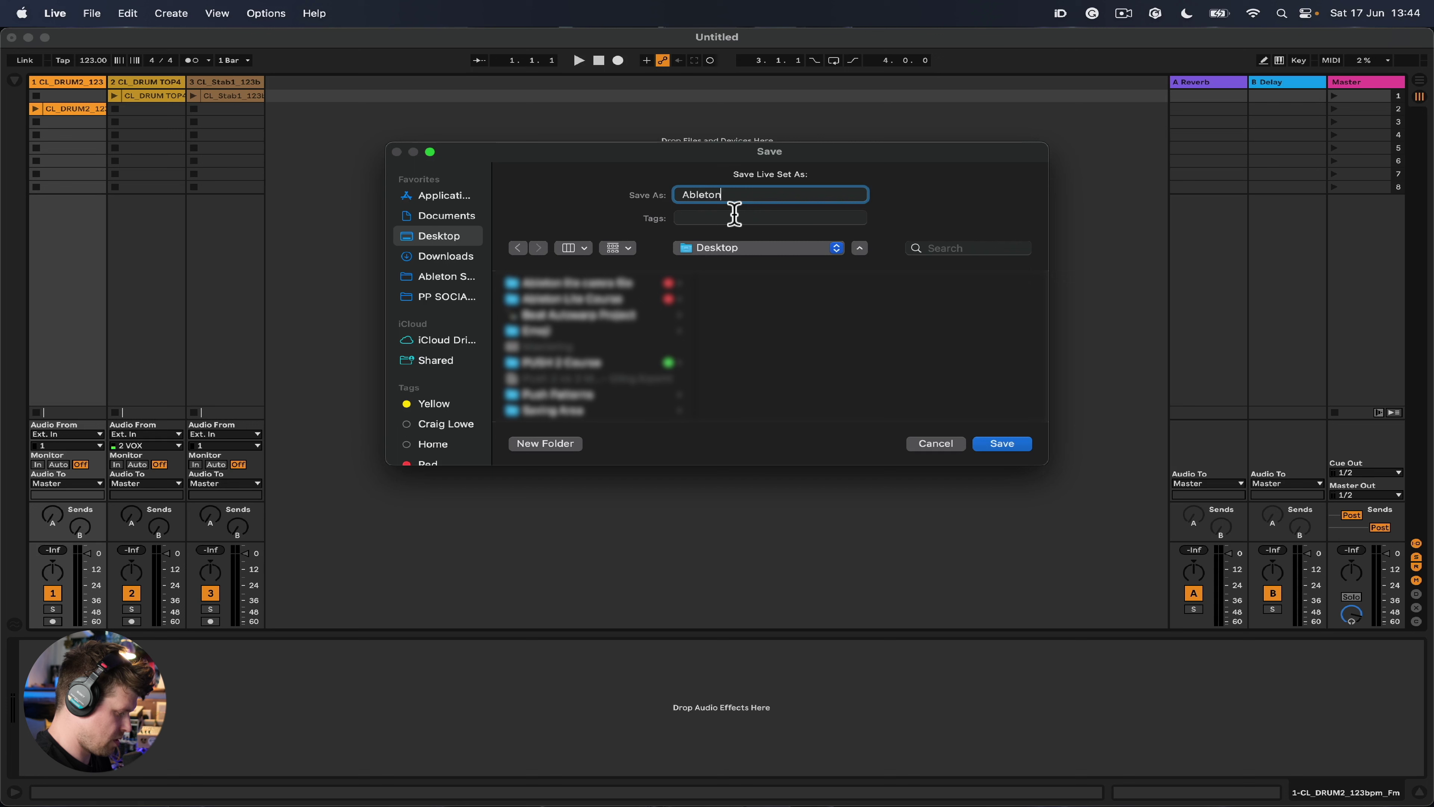
pyautogui.write(' Live Lite')
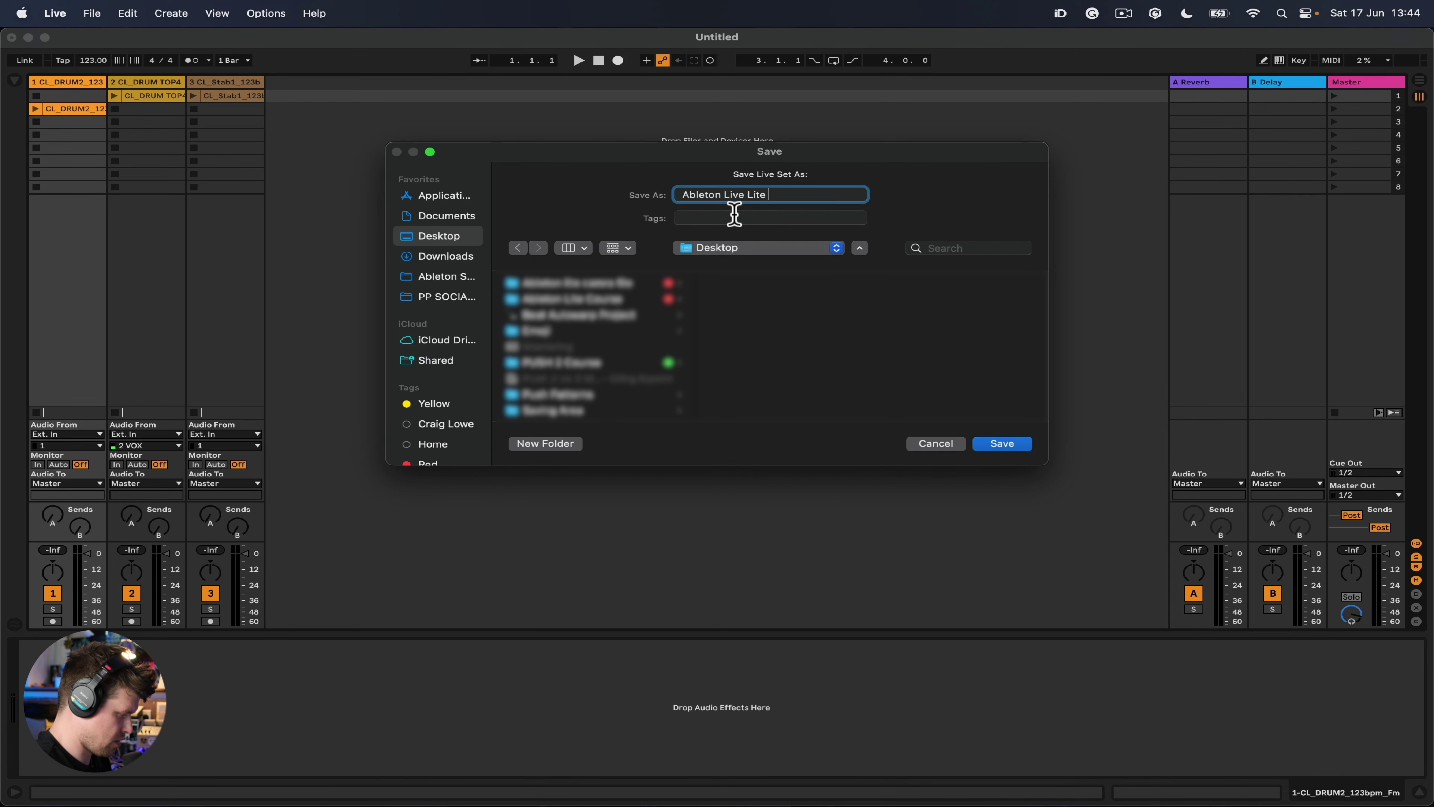
pyautogui.write(' course')
pyautogui.click(1003, 444)
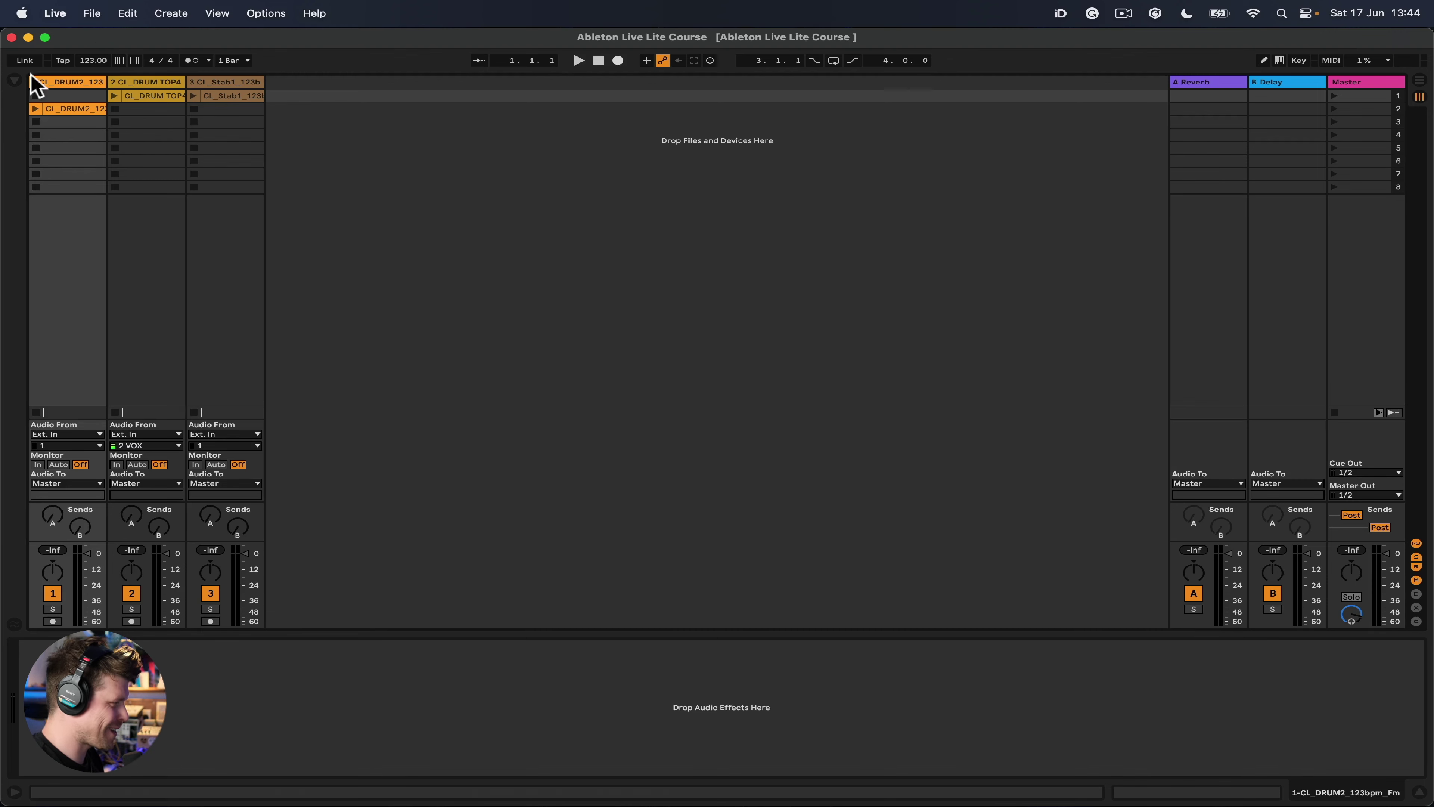
# Open the Ableton Live Lite Course Project folder on the desktop and select its .als set
pyautogui.click(28, 38)
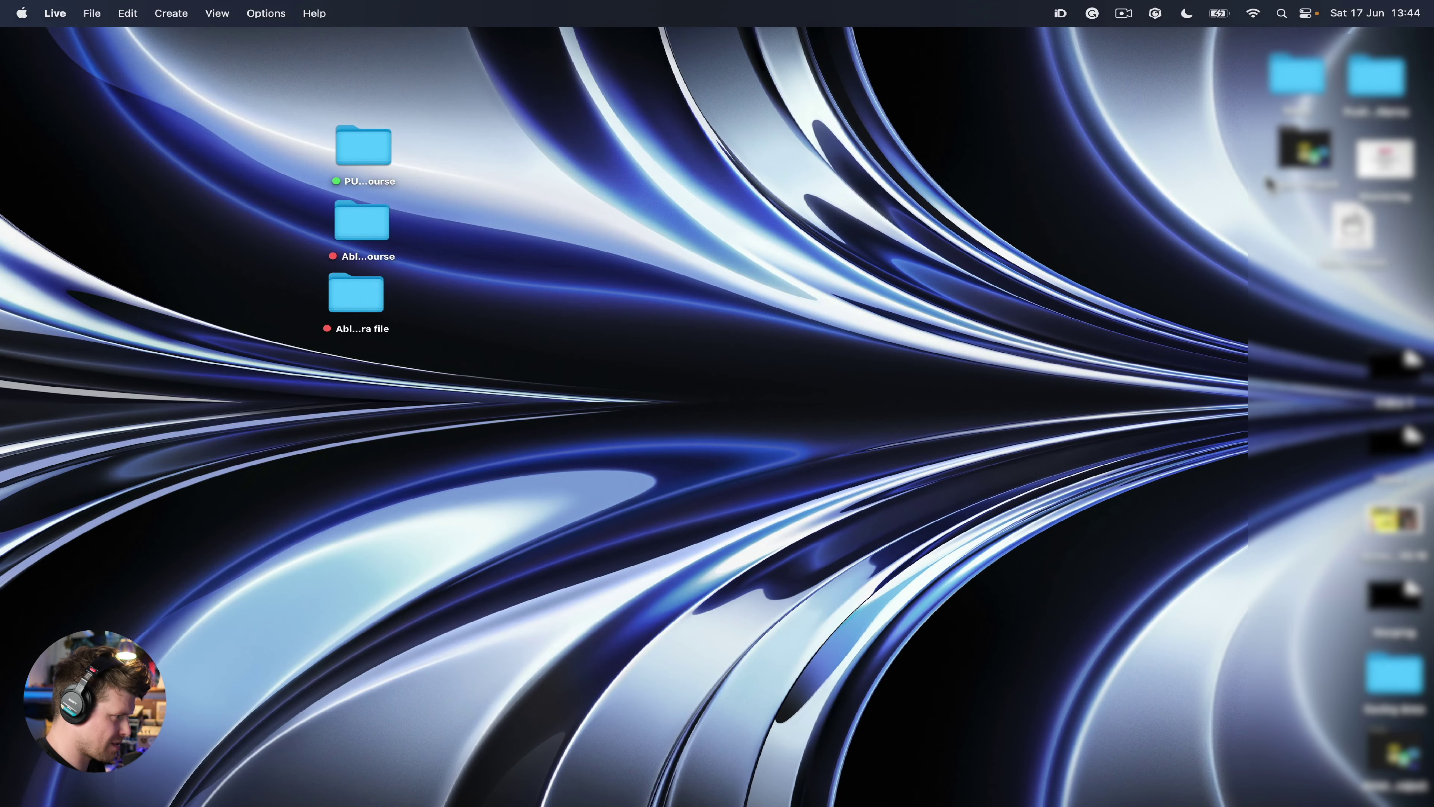
pyautogui.moveTo(1401, 751); pyautogui.dragTo(812, 323)
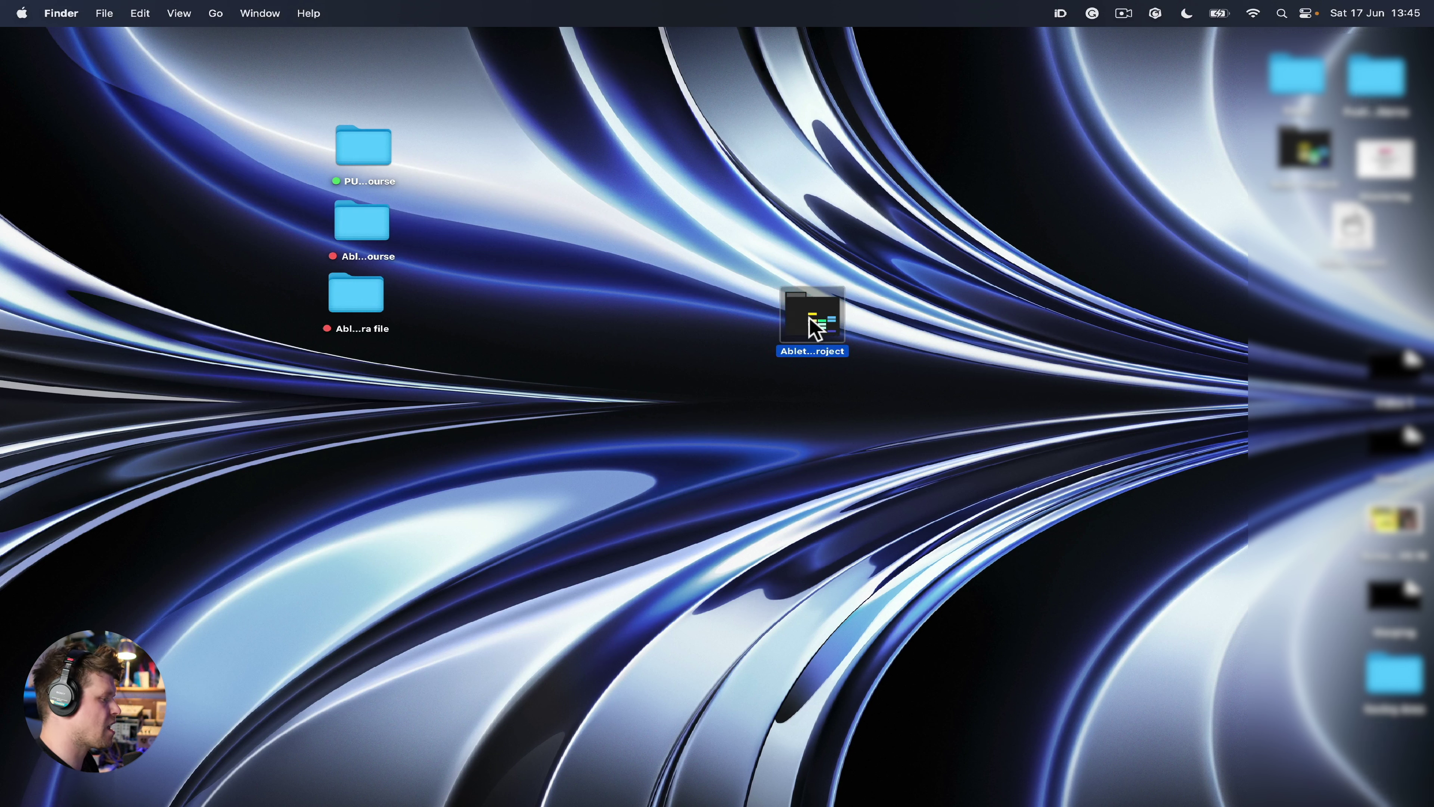
pyautogui.doubleClick(812, 323)
pyautogui.press('Down')
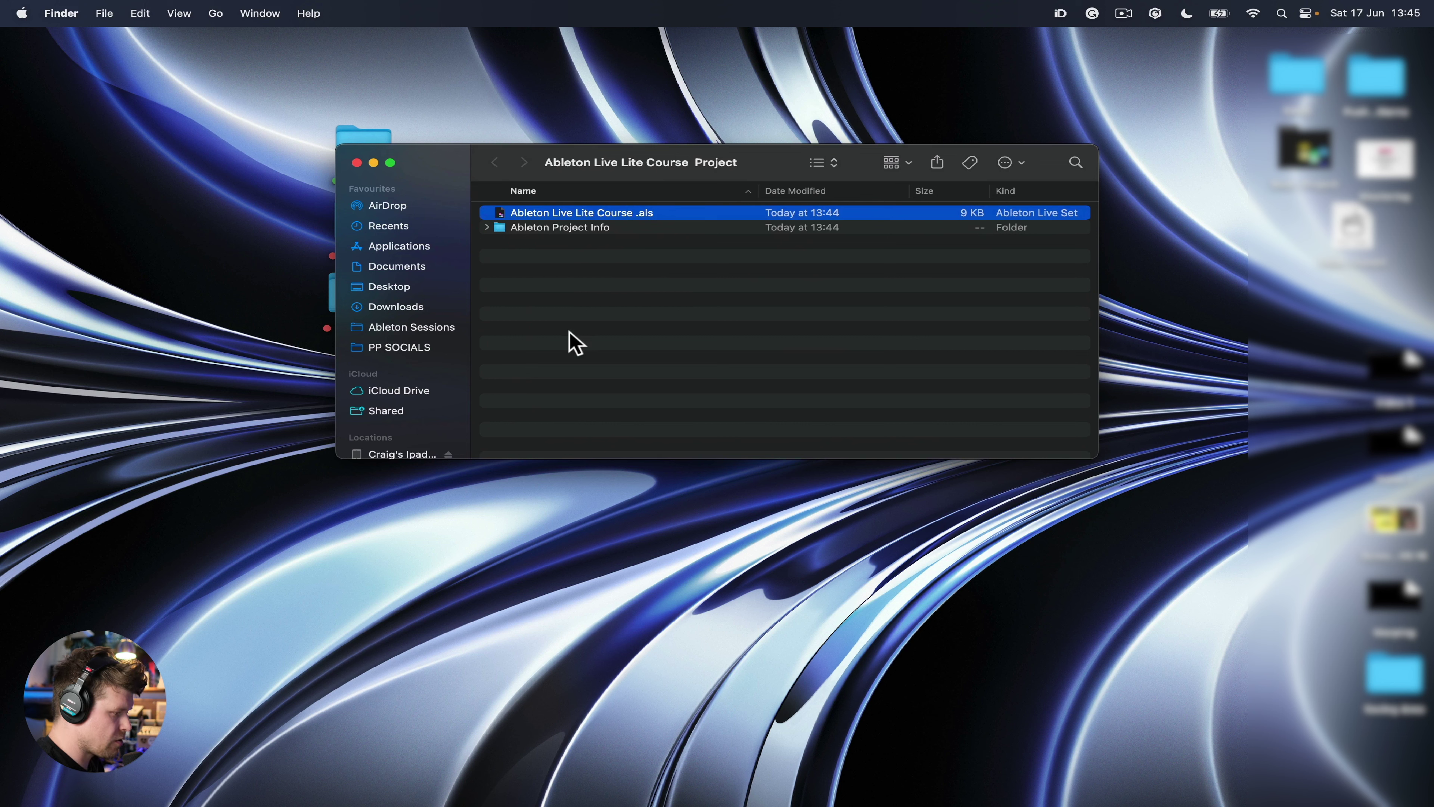
pyautogui.moveTo(963, 802)
pyautogui.click(1226, 780)
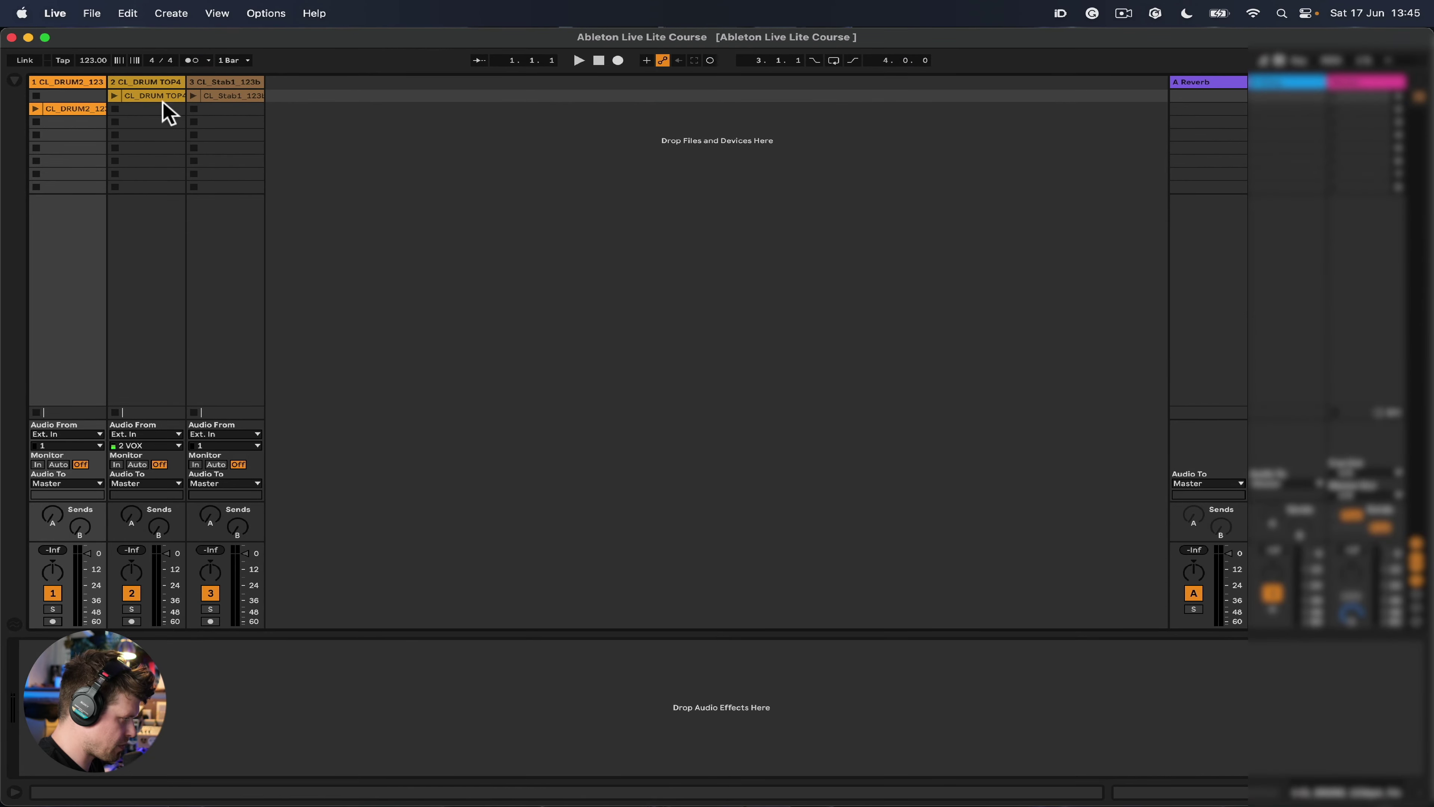
# Recheck the Ableton Live Lite Course .als file, leaving its name unchanged, and return to Live
pyautogui.click(28, 37)
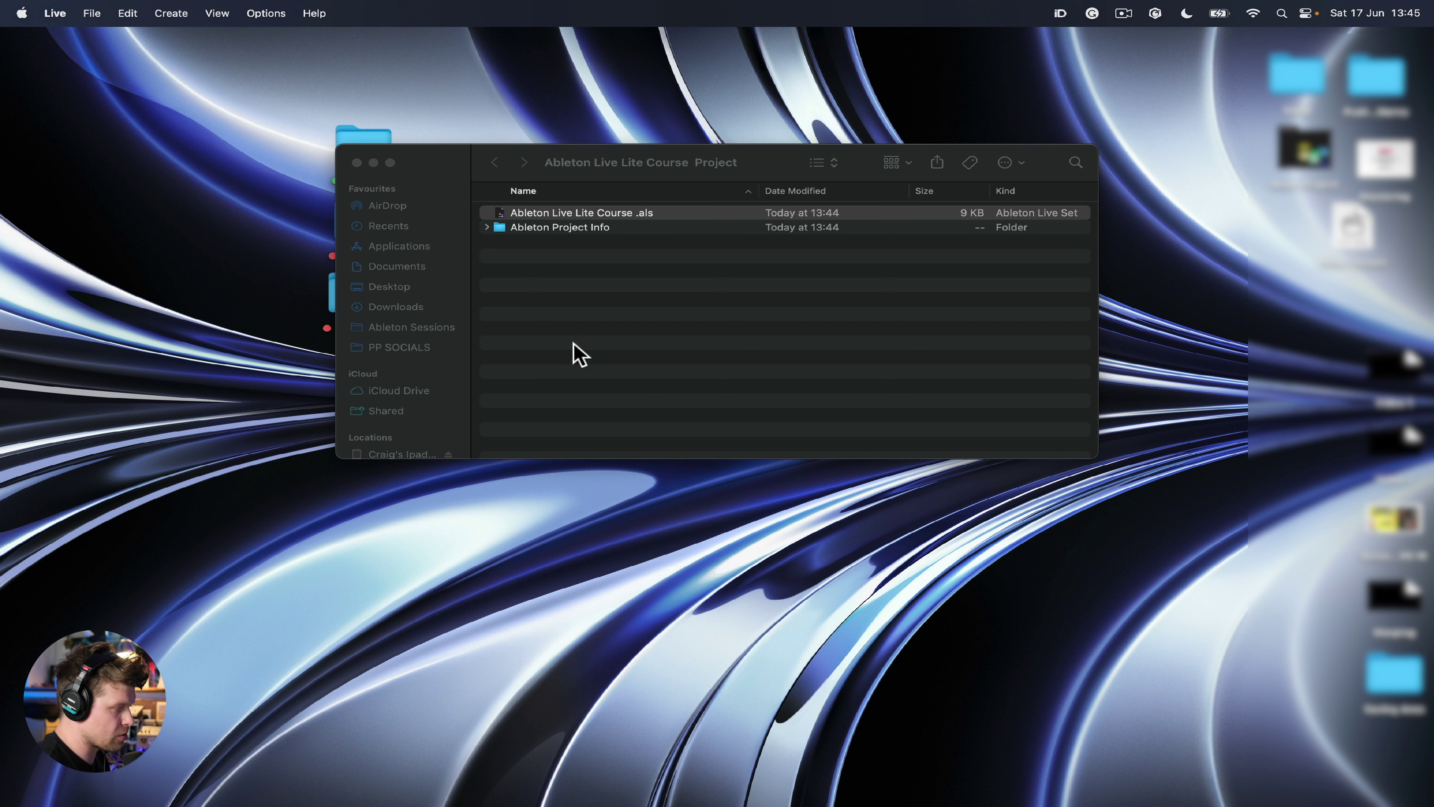
pyautogui.click(523, 220)
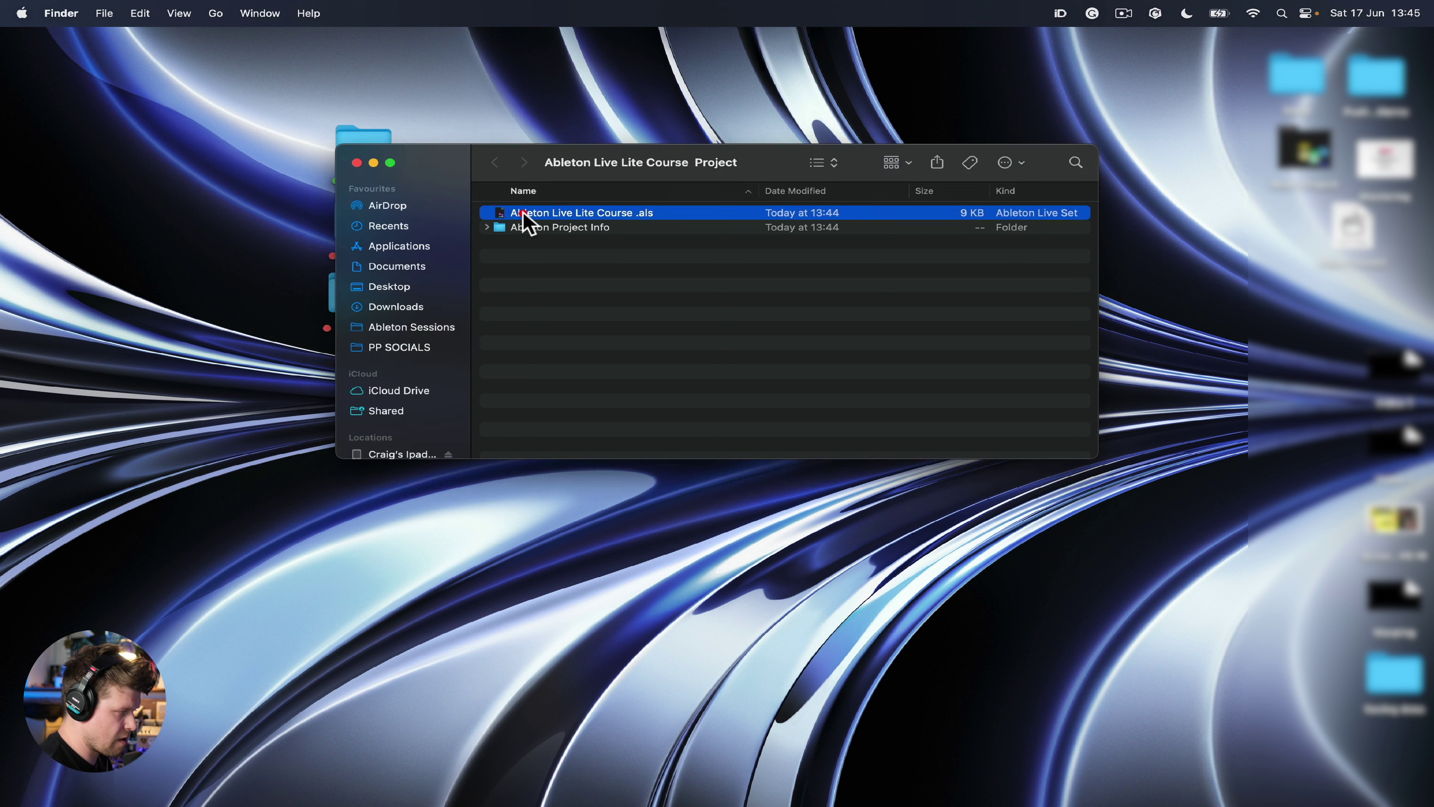
pyautogui.press('Return')
pyautogui.click(499, 221)
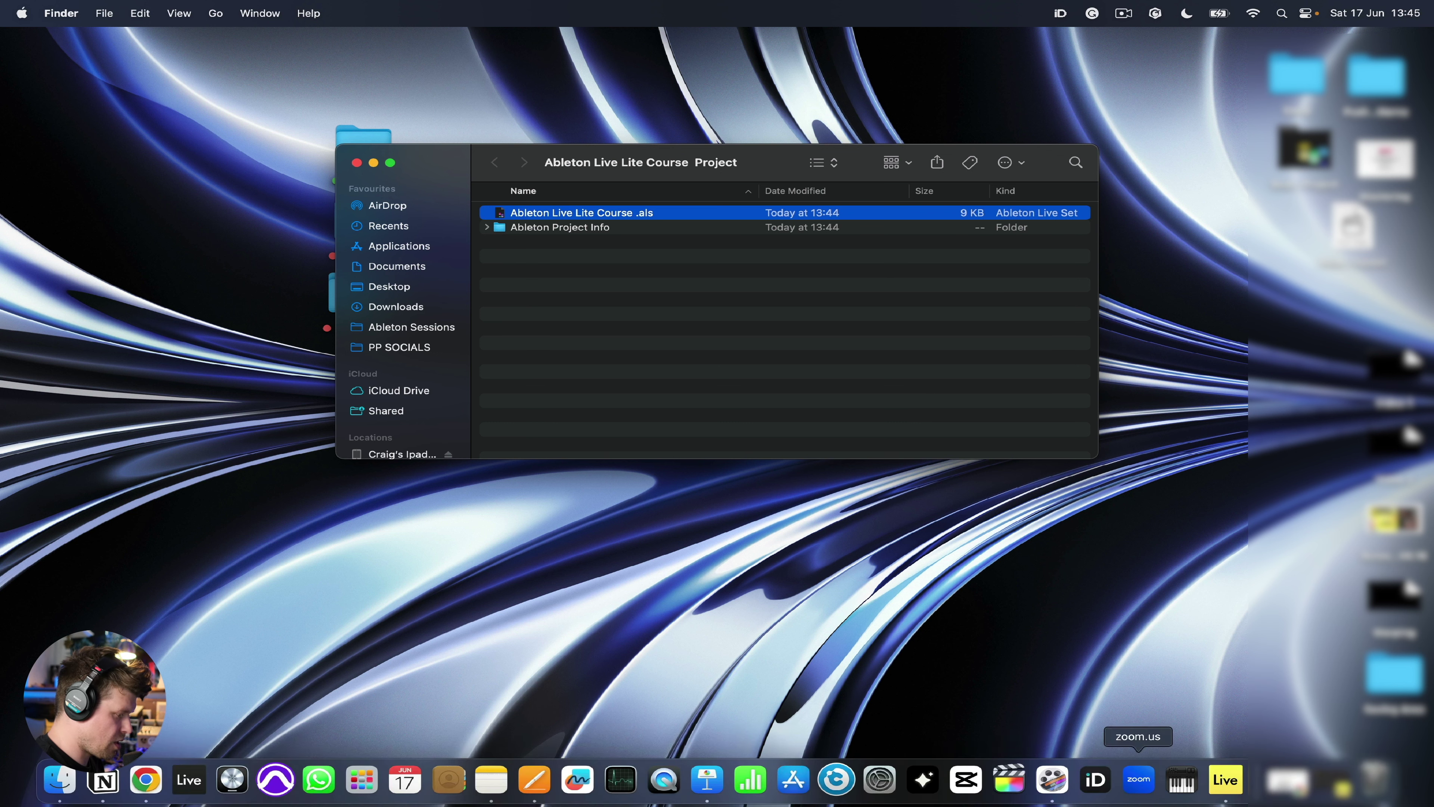
pyautogui.click(1233, 779)
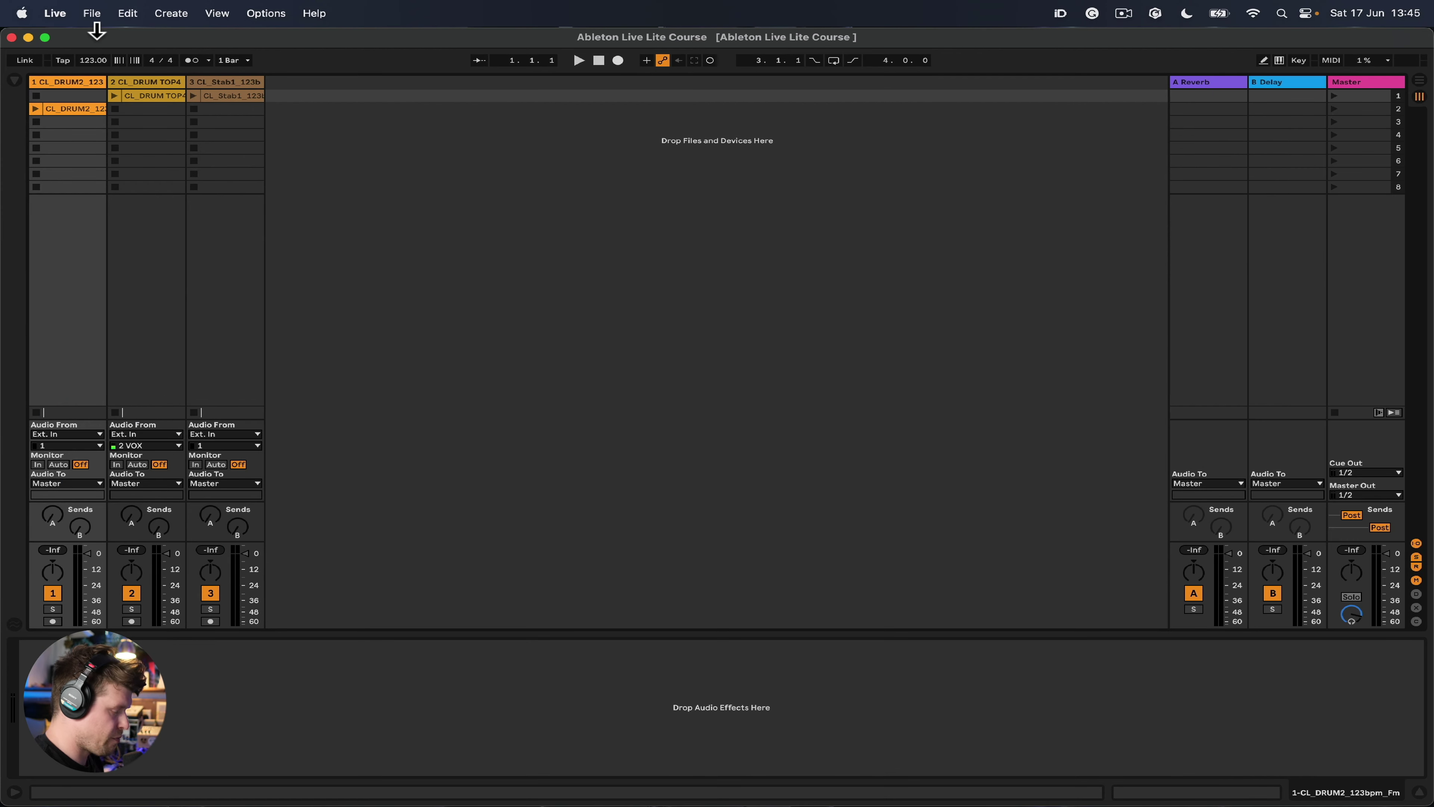
# Run File > Collect All and Save, keeping all four media types set to Yes
pyautogui.click(92, 14)
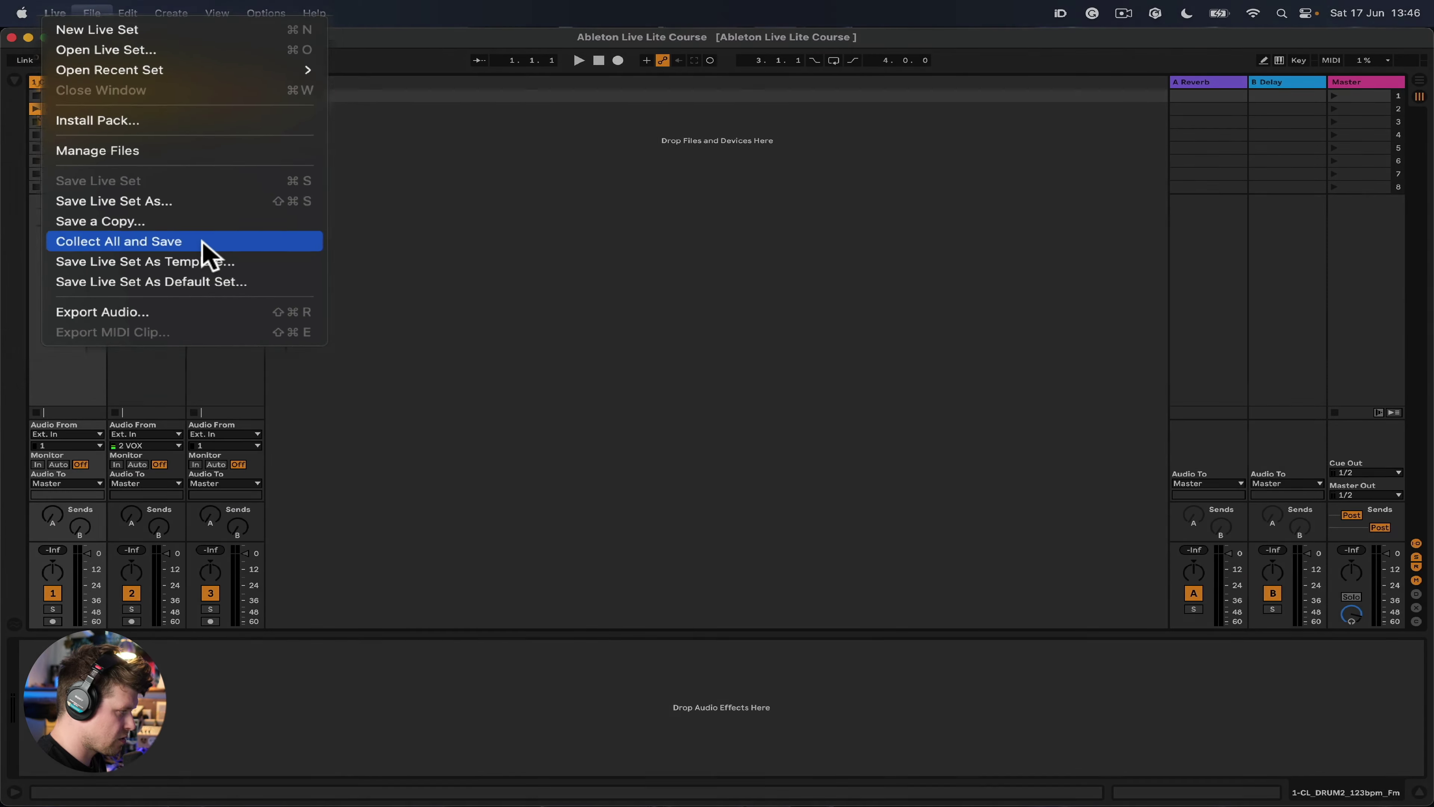
pyautogui.click(204, 244)
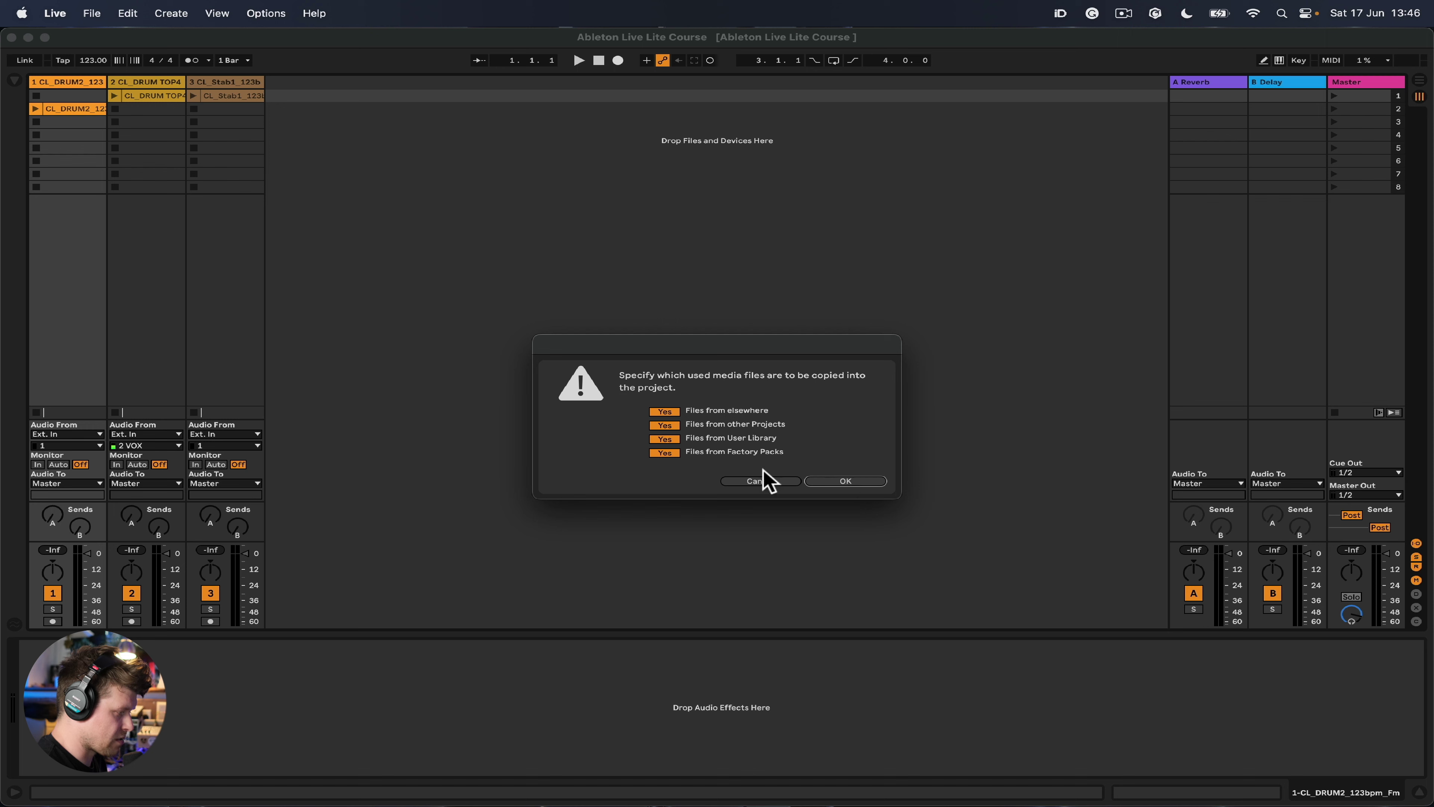
pyautogui.click(850, 482)
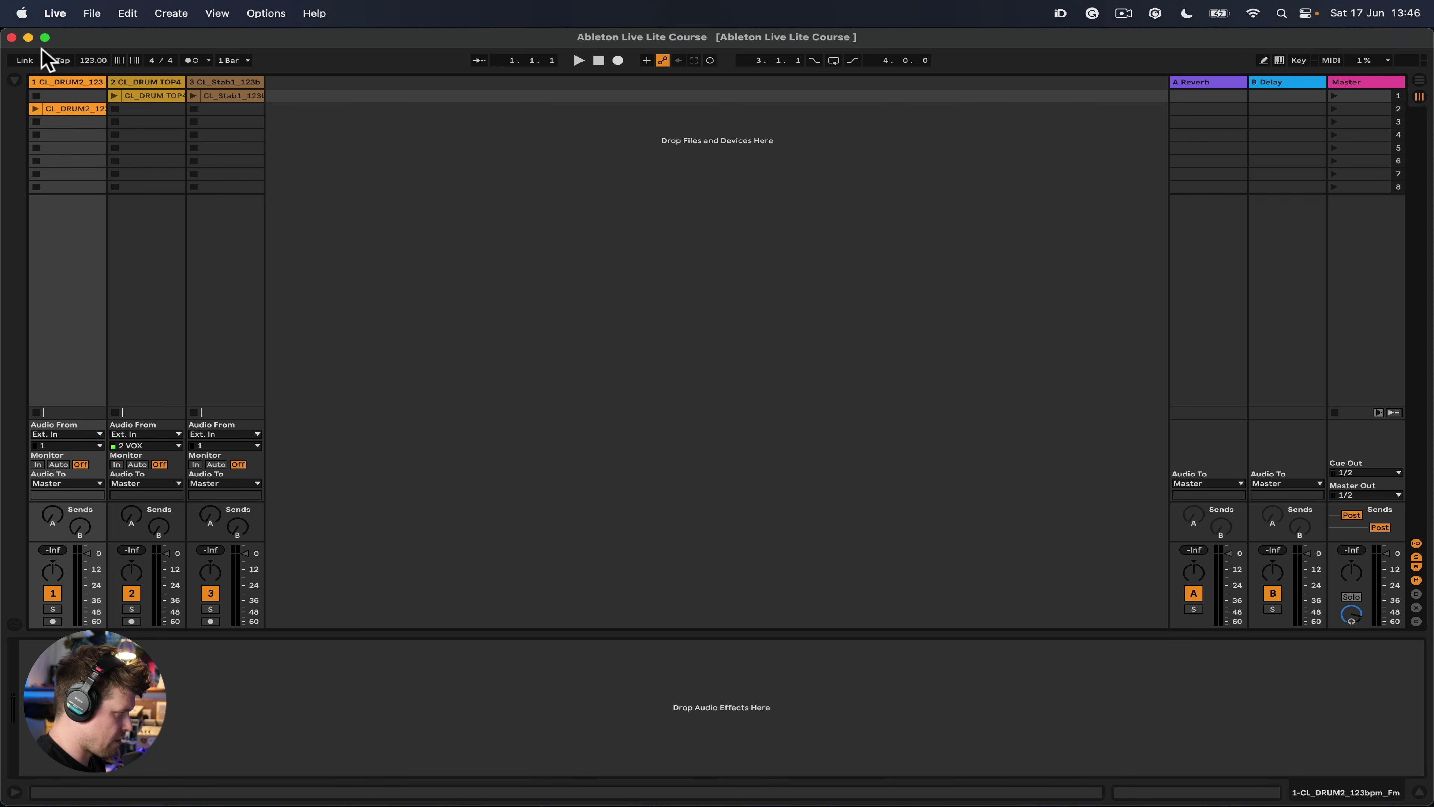
# In Finder, peek into the Backup folder and expand Samples > Imported to see the copied samples
pyautogui.click(28, 38)
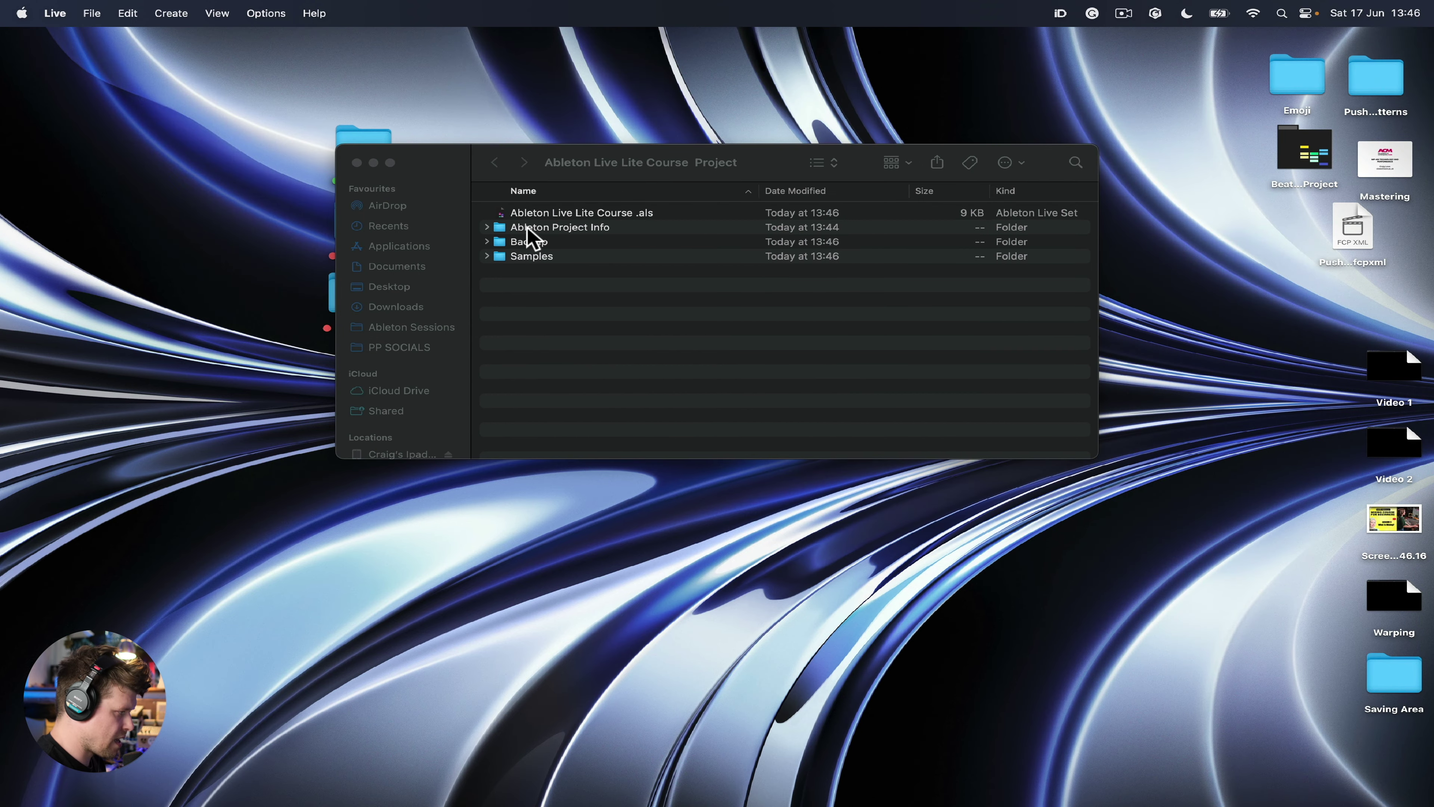
pyautogui.click(487, 242)
pyautogui.click(487, 242)
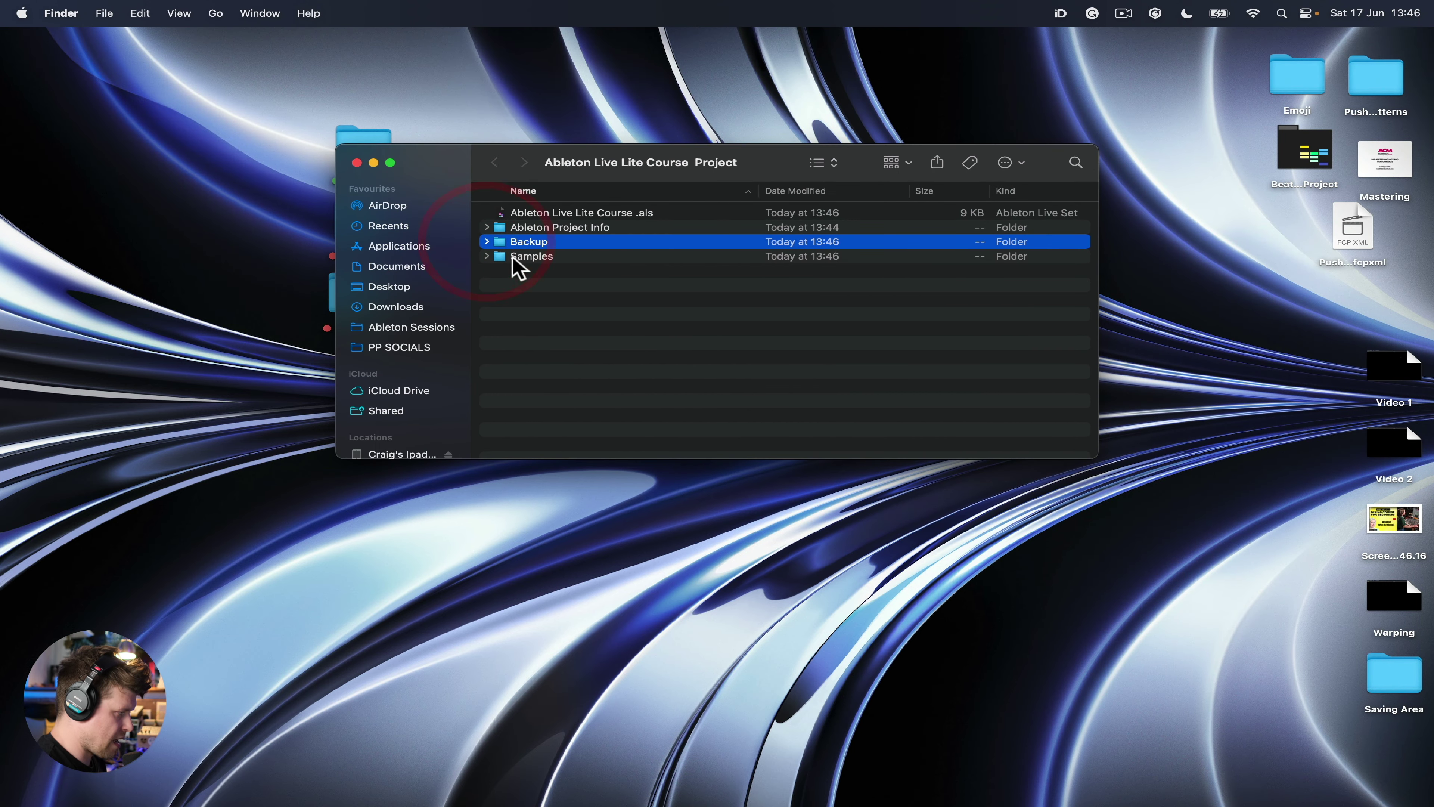
pyautogui.click(487, 256)
pyautogui.click(498, 271)
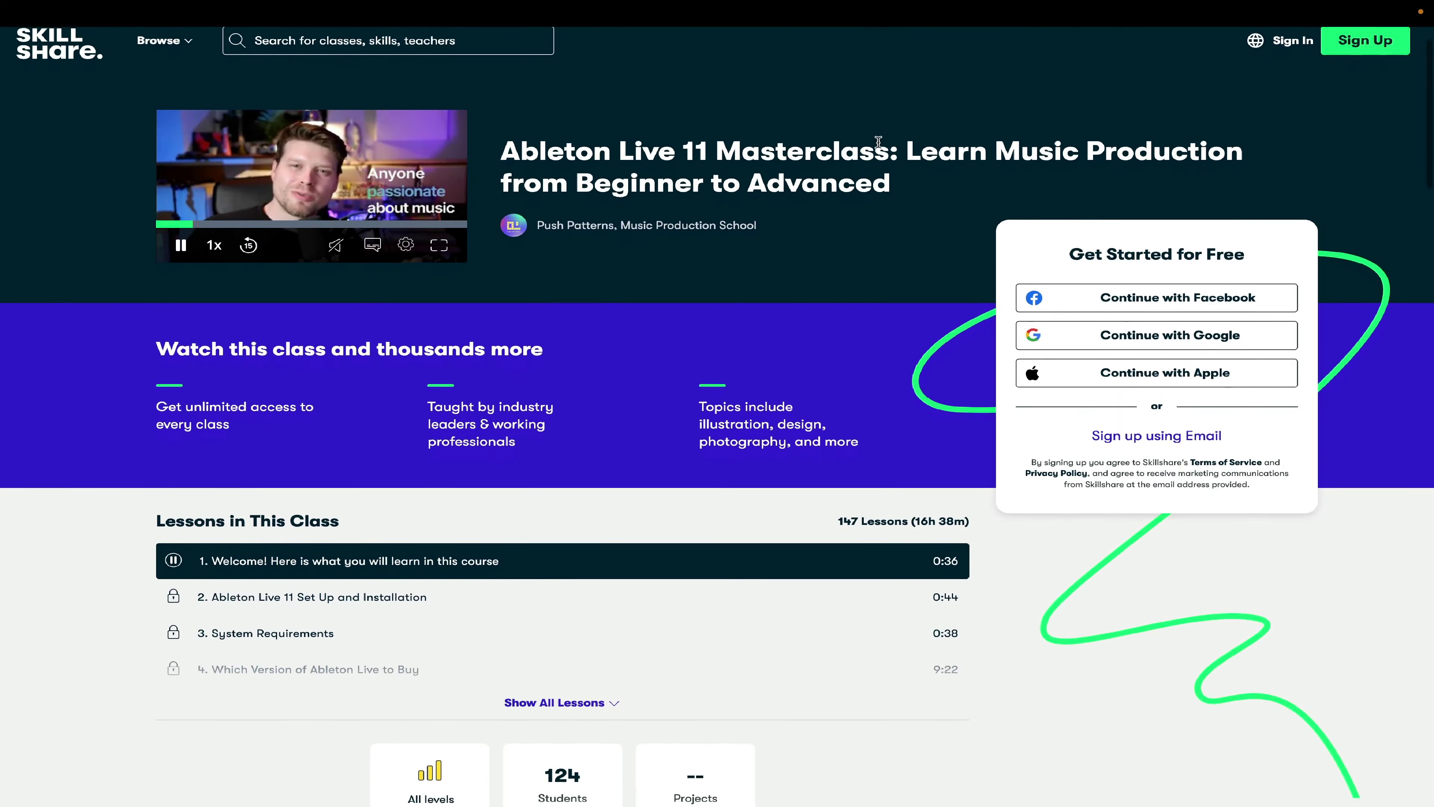
pyautogui.scroll(-5, 878, 141)
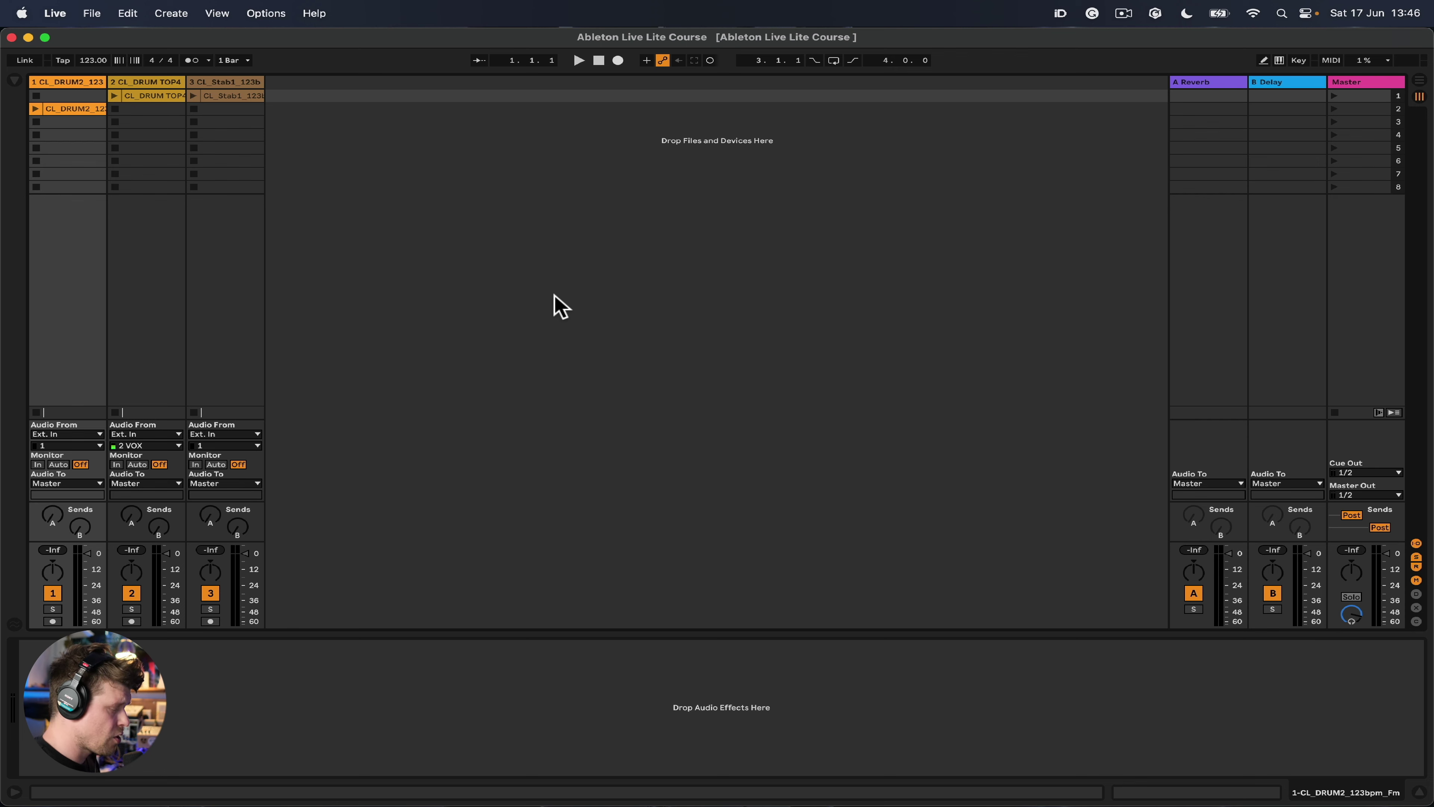
# Close the project folder window and compress the Ableton Live Lite Course Project folder into a zip
pyautogui.click(29, 37)
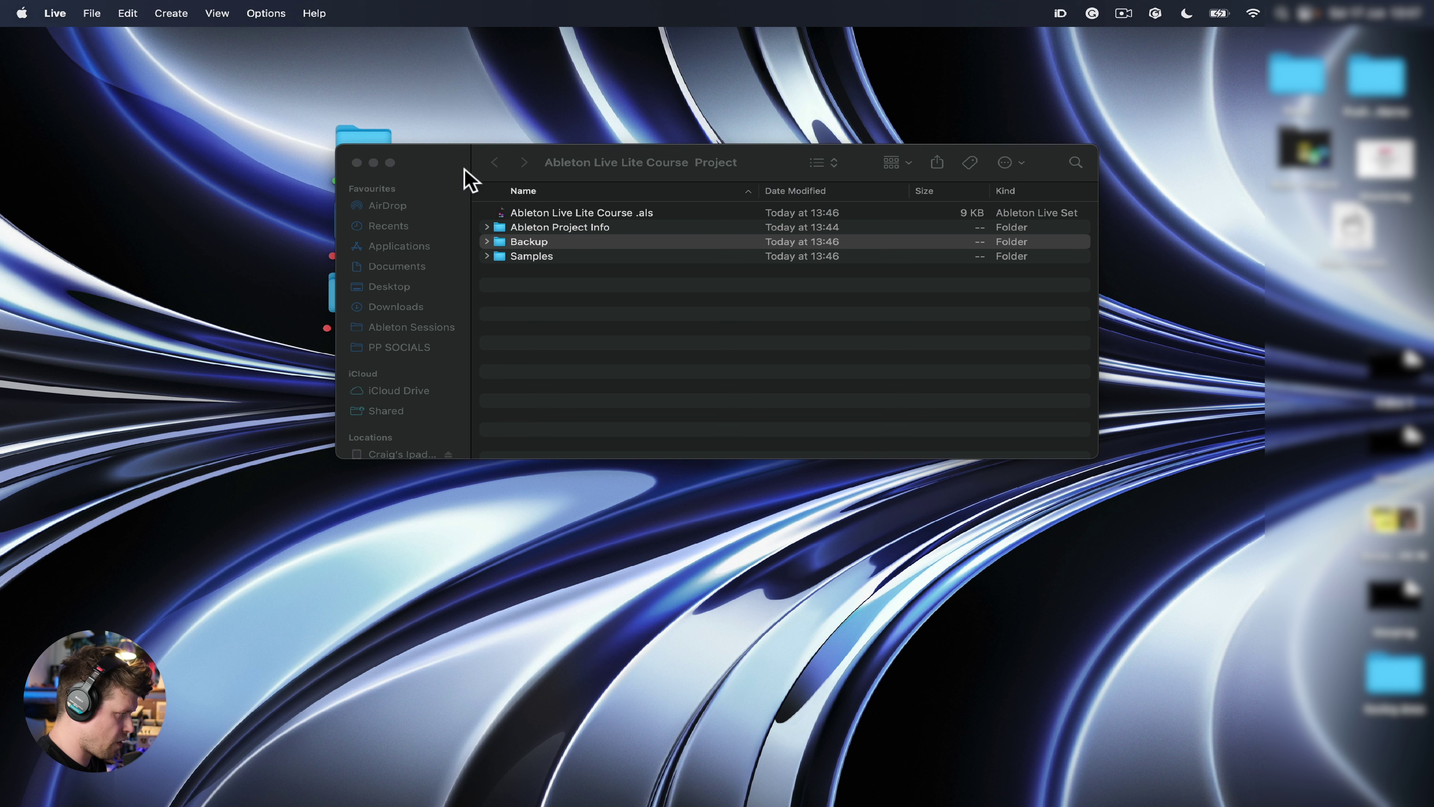
pyautogui.click(562, 215)
pyautogui.click(561, 214)
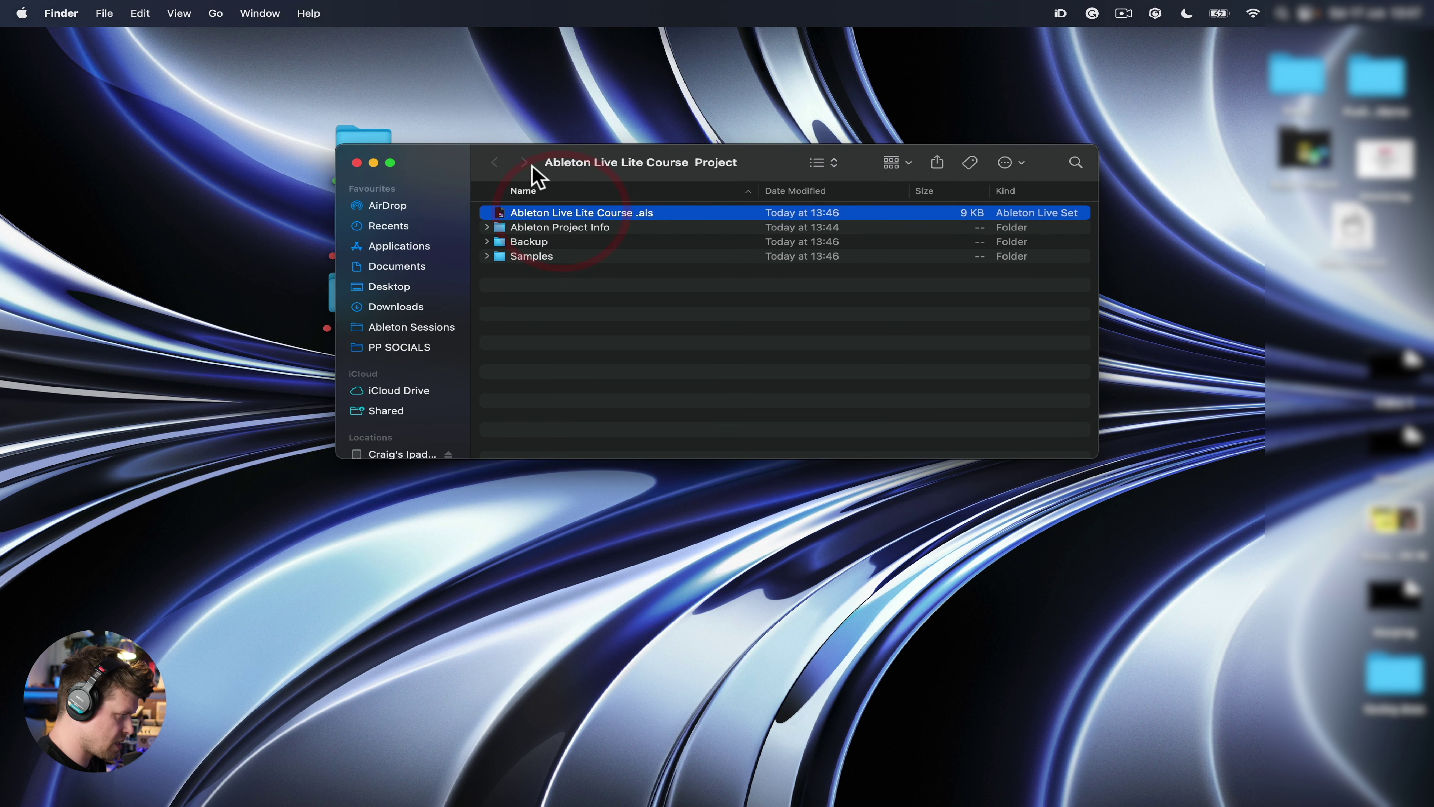
pyautogui.click(356, 162)
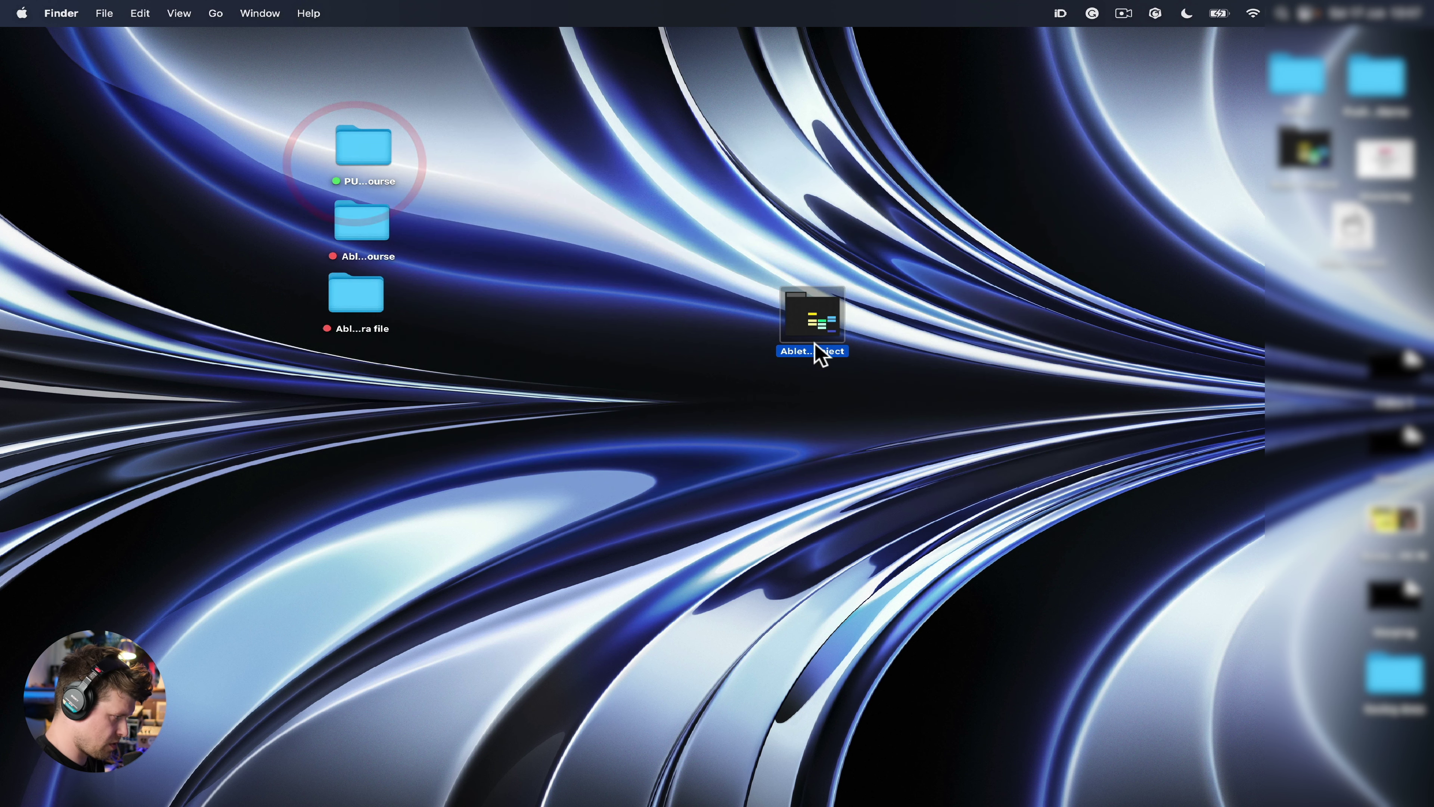
pyautogui.rightClick(801, 315)
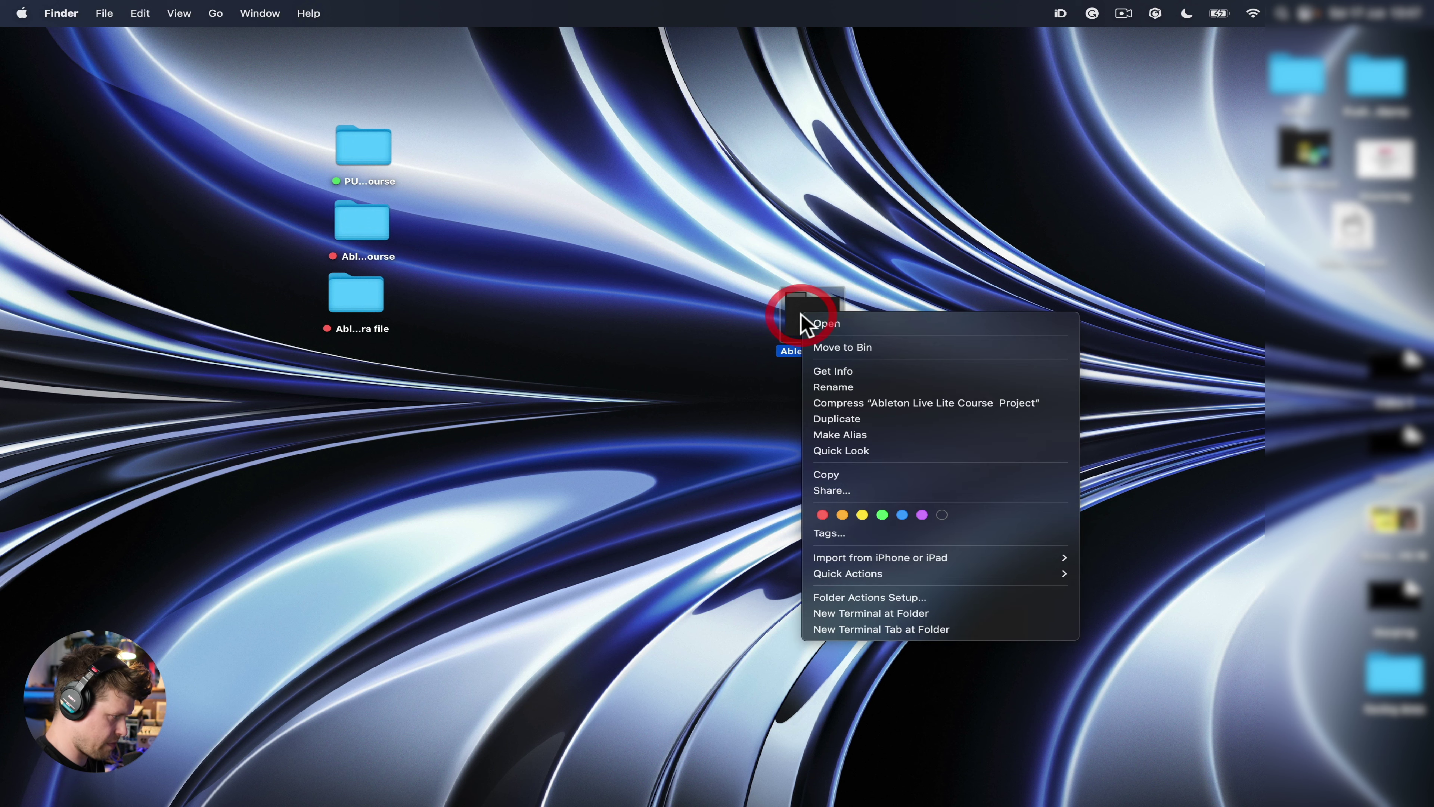
pyautogui.click(857, 404)
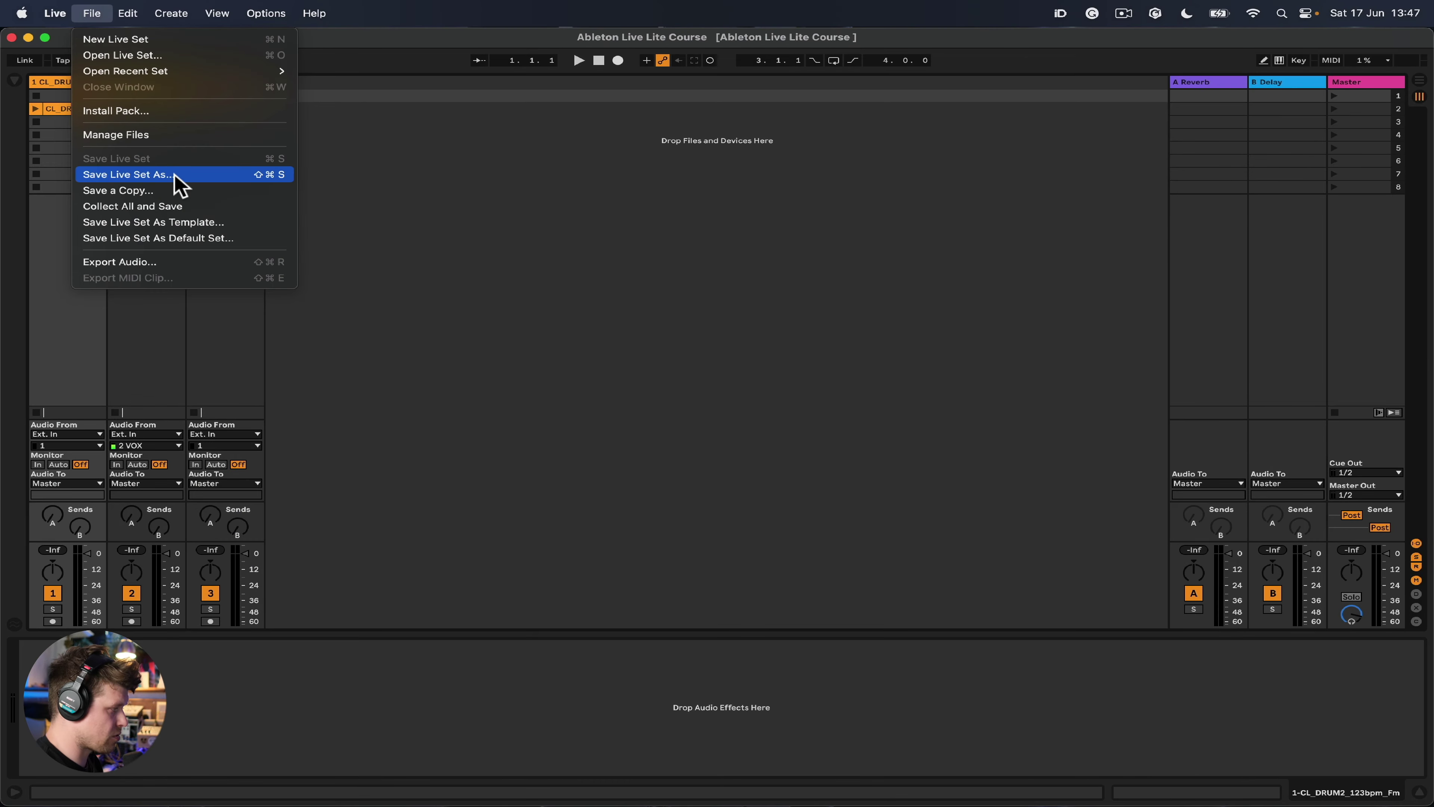
# Save a copy of the set as 'Ableton Live Lite Course v2' in the project folder
pyautogui.click(277, 383)
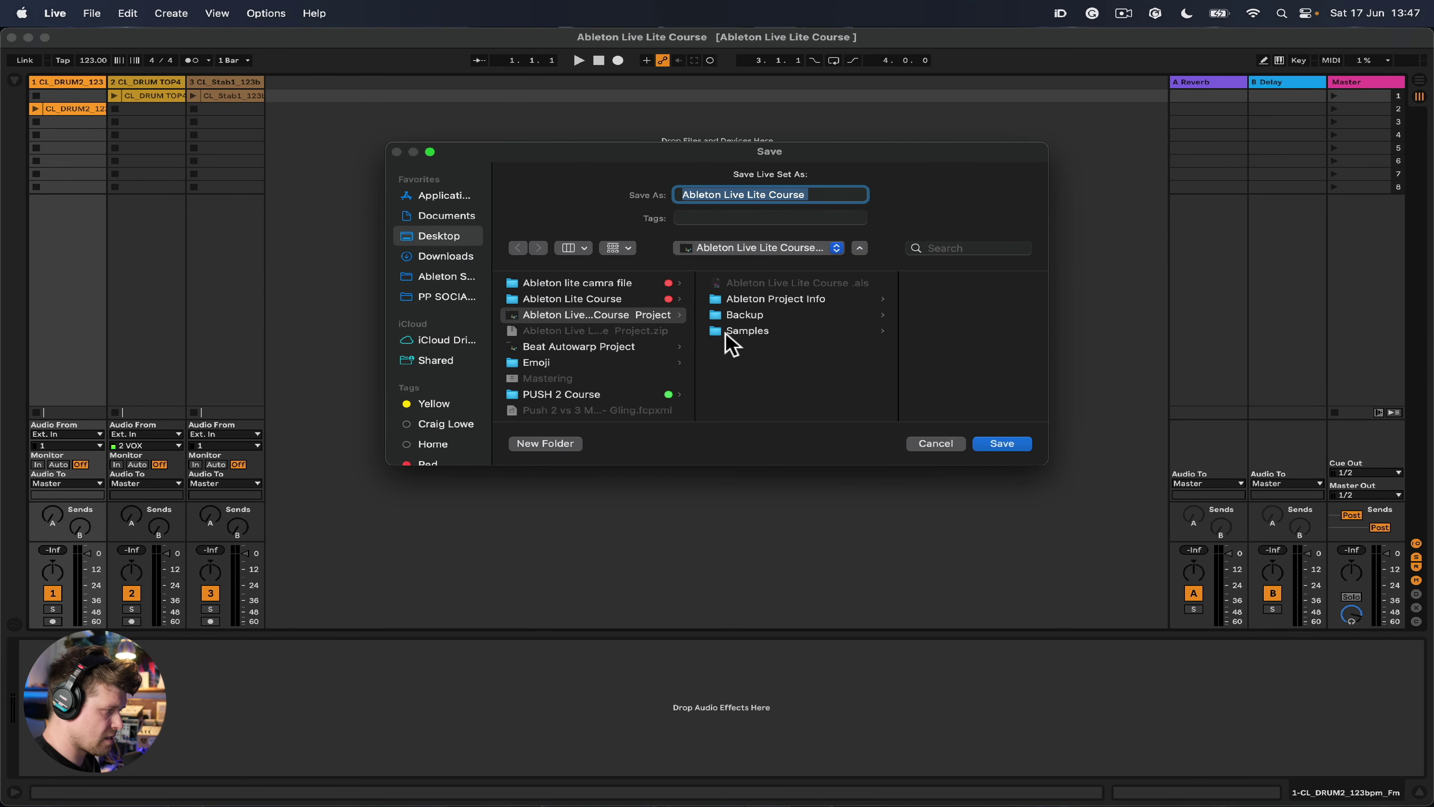
pyautogui.click(822, 192)
pyautogui.write('v2')
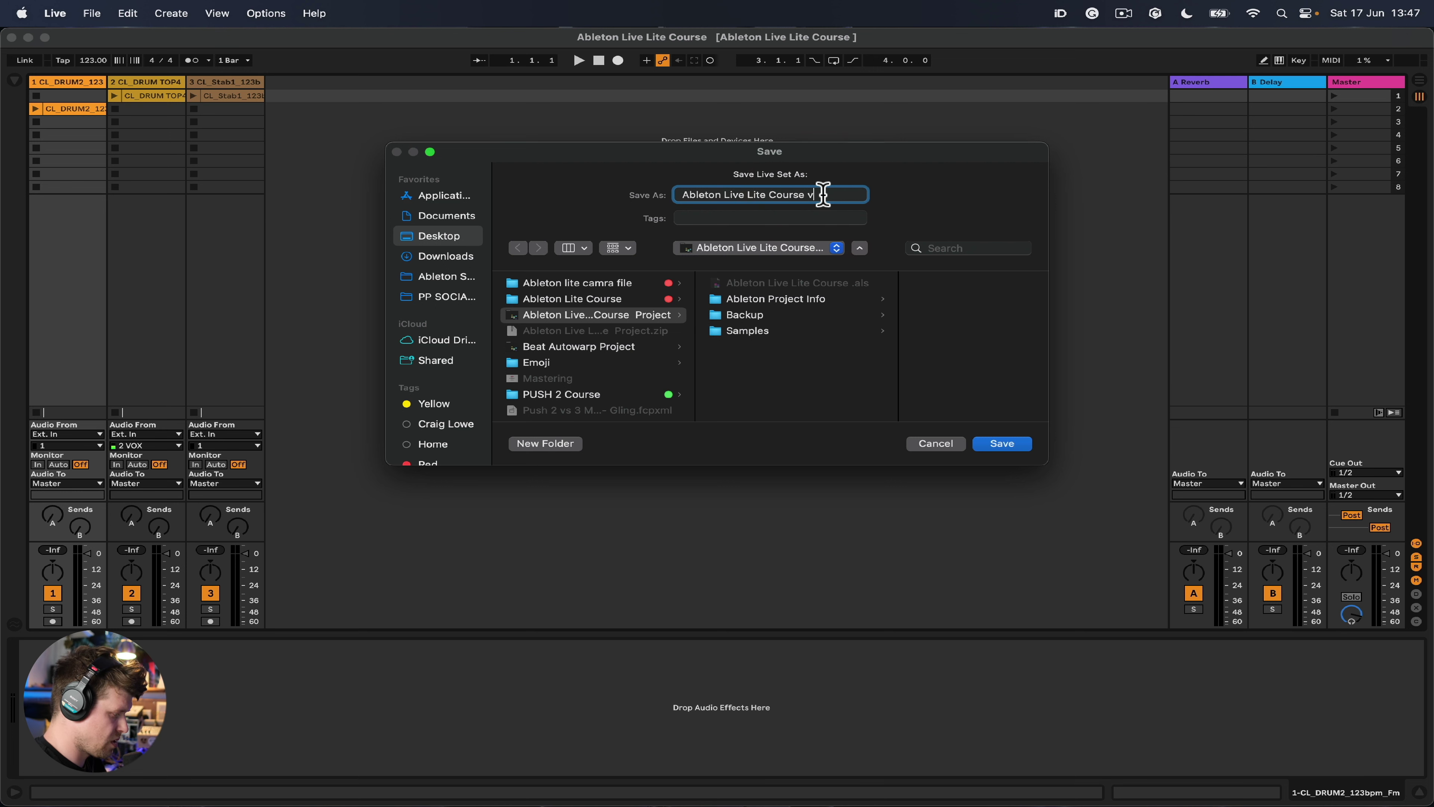
pyautogui.click(992, 444)
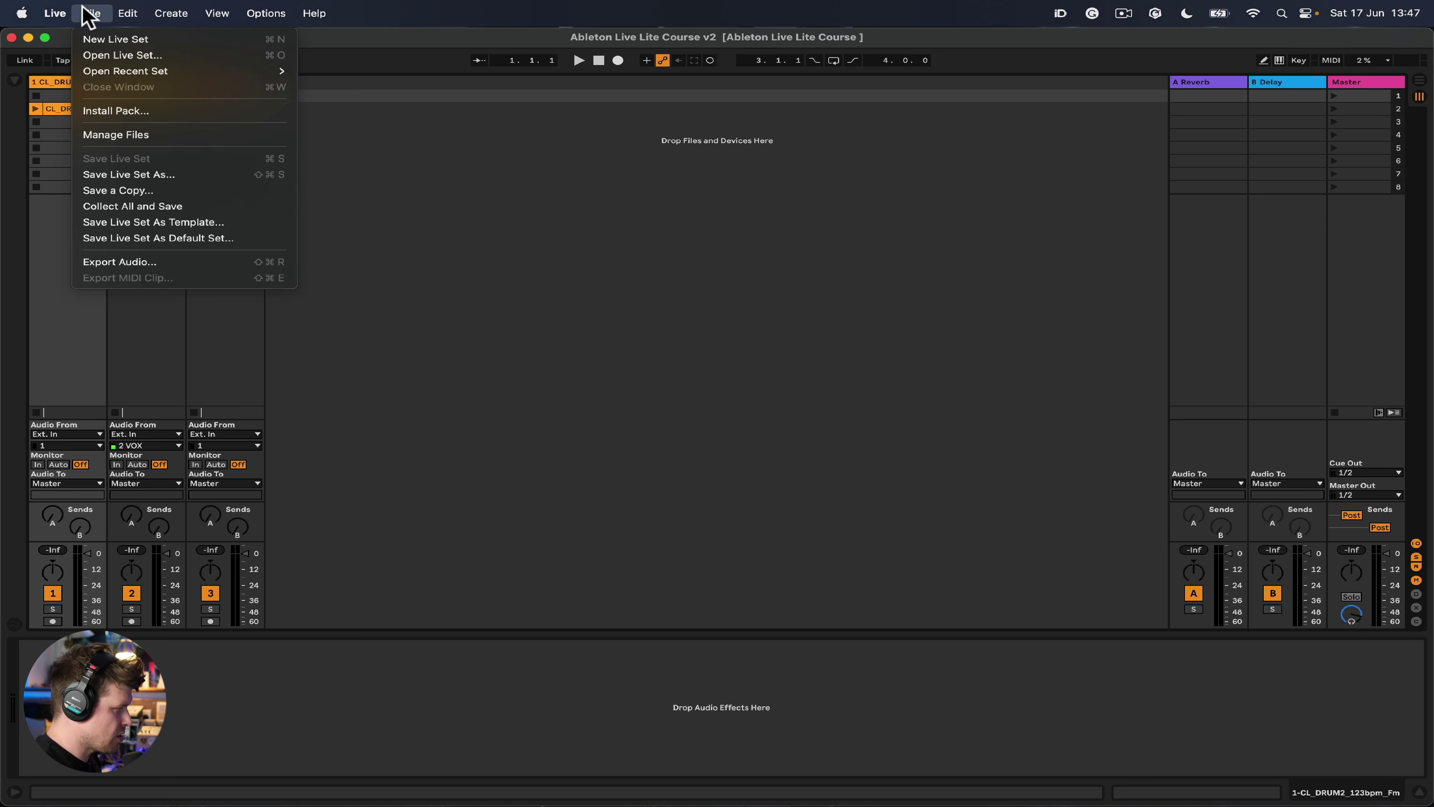
# Look over the File menu's template options, then show the browser with the Push Patterns Free Sample Pack samples
pyautogui.click(92, 14)
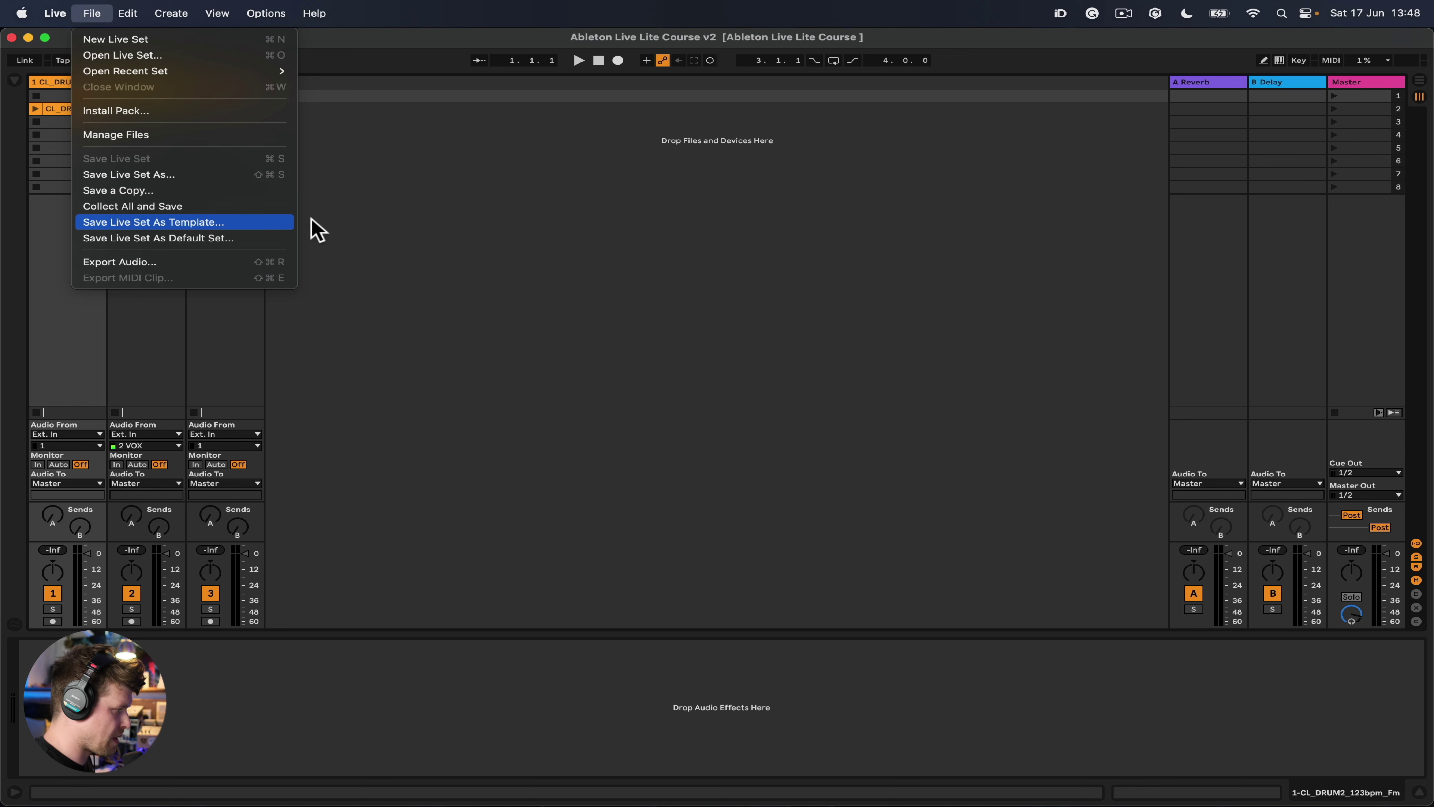
pyautogui.click(503, 229)
pyautogui.click(13, 81)
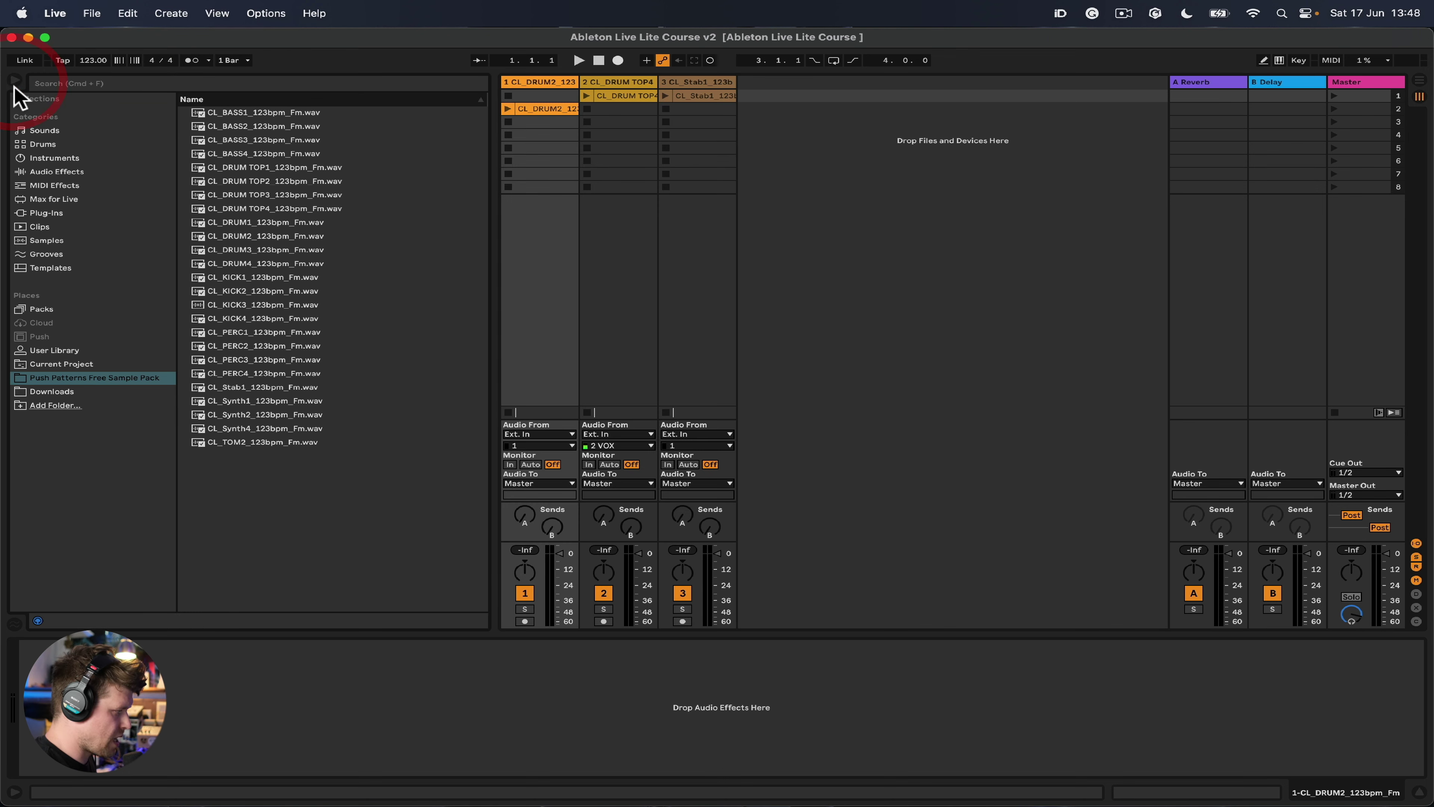
# Load Podcast Template.als from the browser's Templates as a new untitled set
pyautogui.click(69, 269)
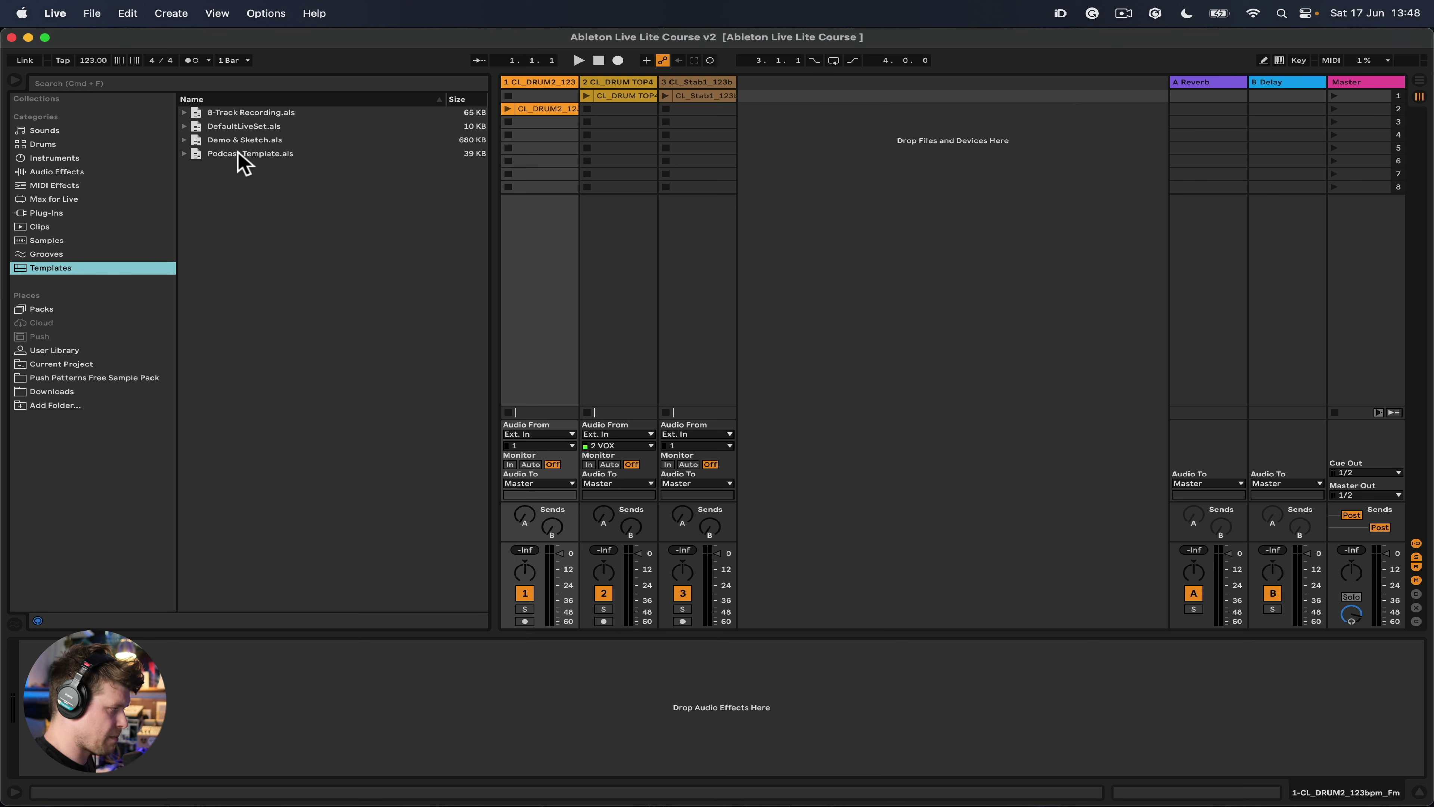
pyautogui.click(221, 154)
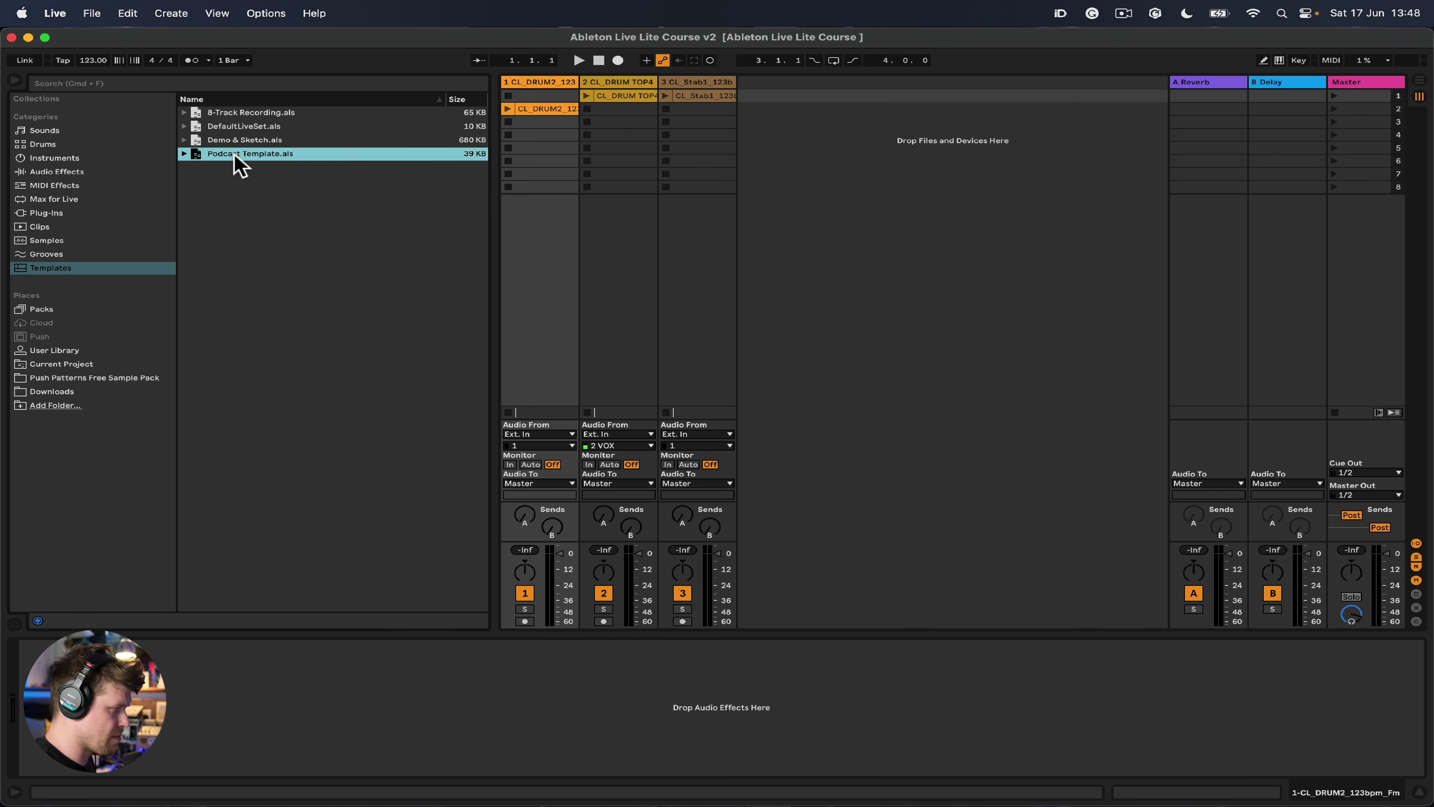
pyautogui.doubleClick(236, 155)
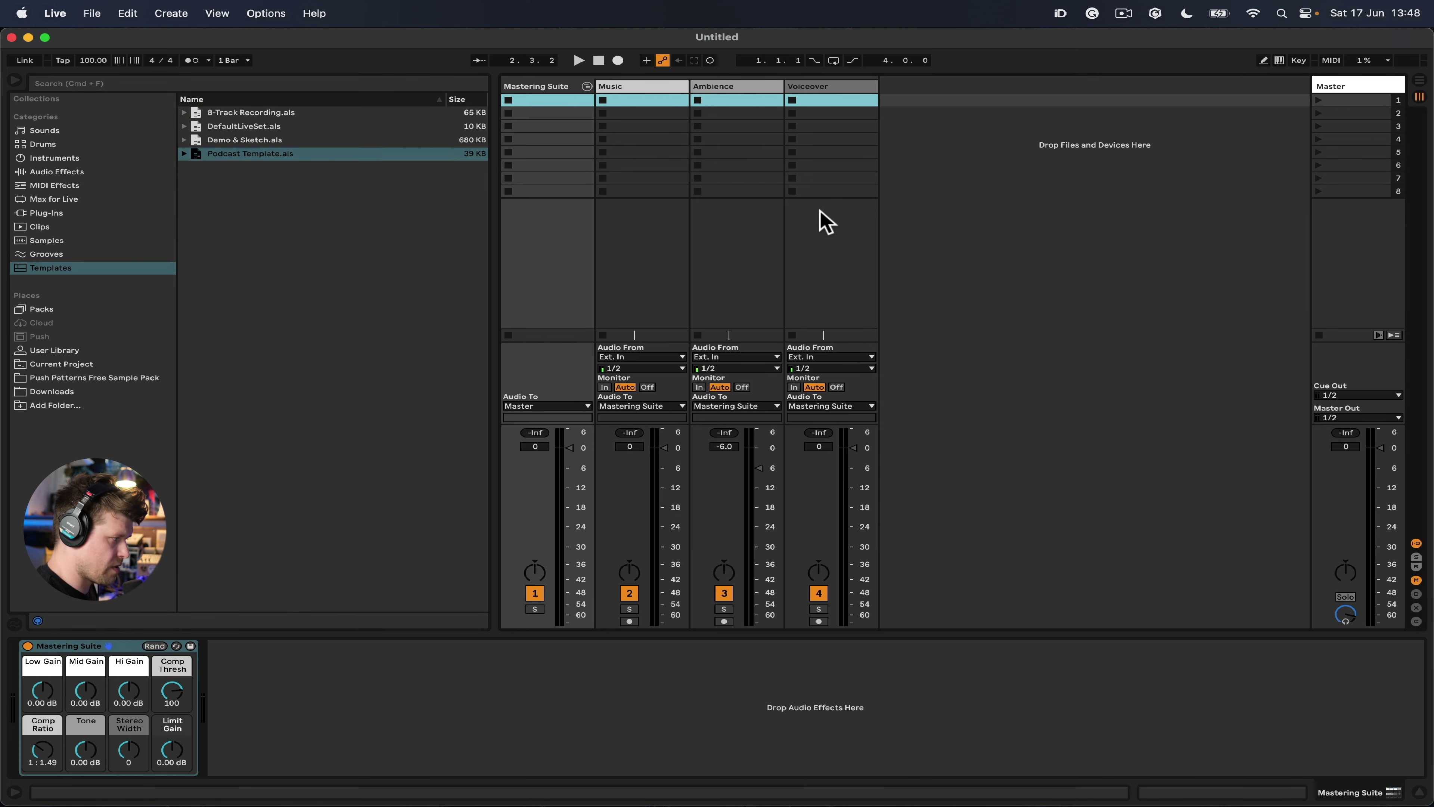
pyautogui.click(92, 13)
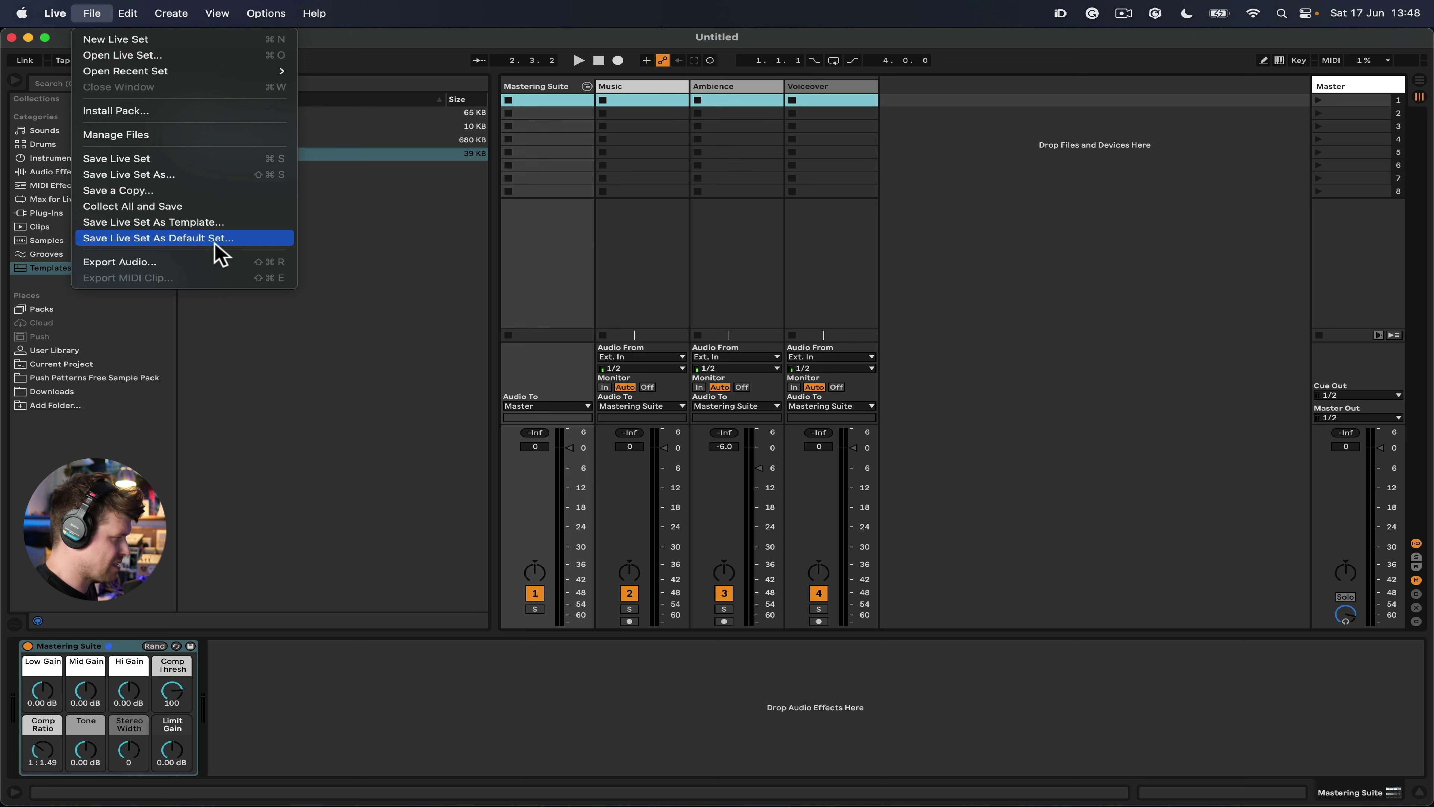